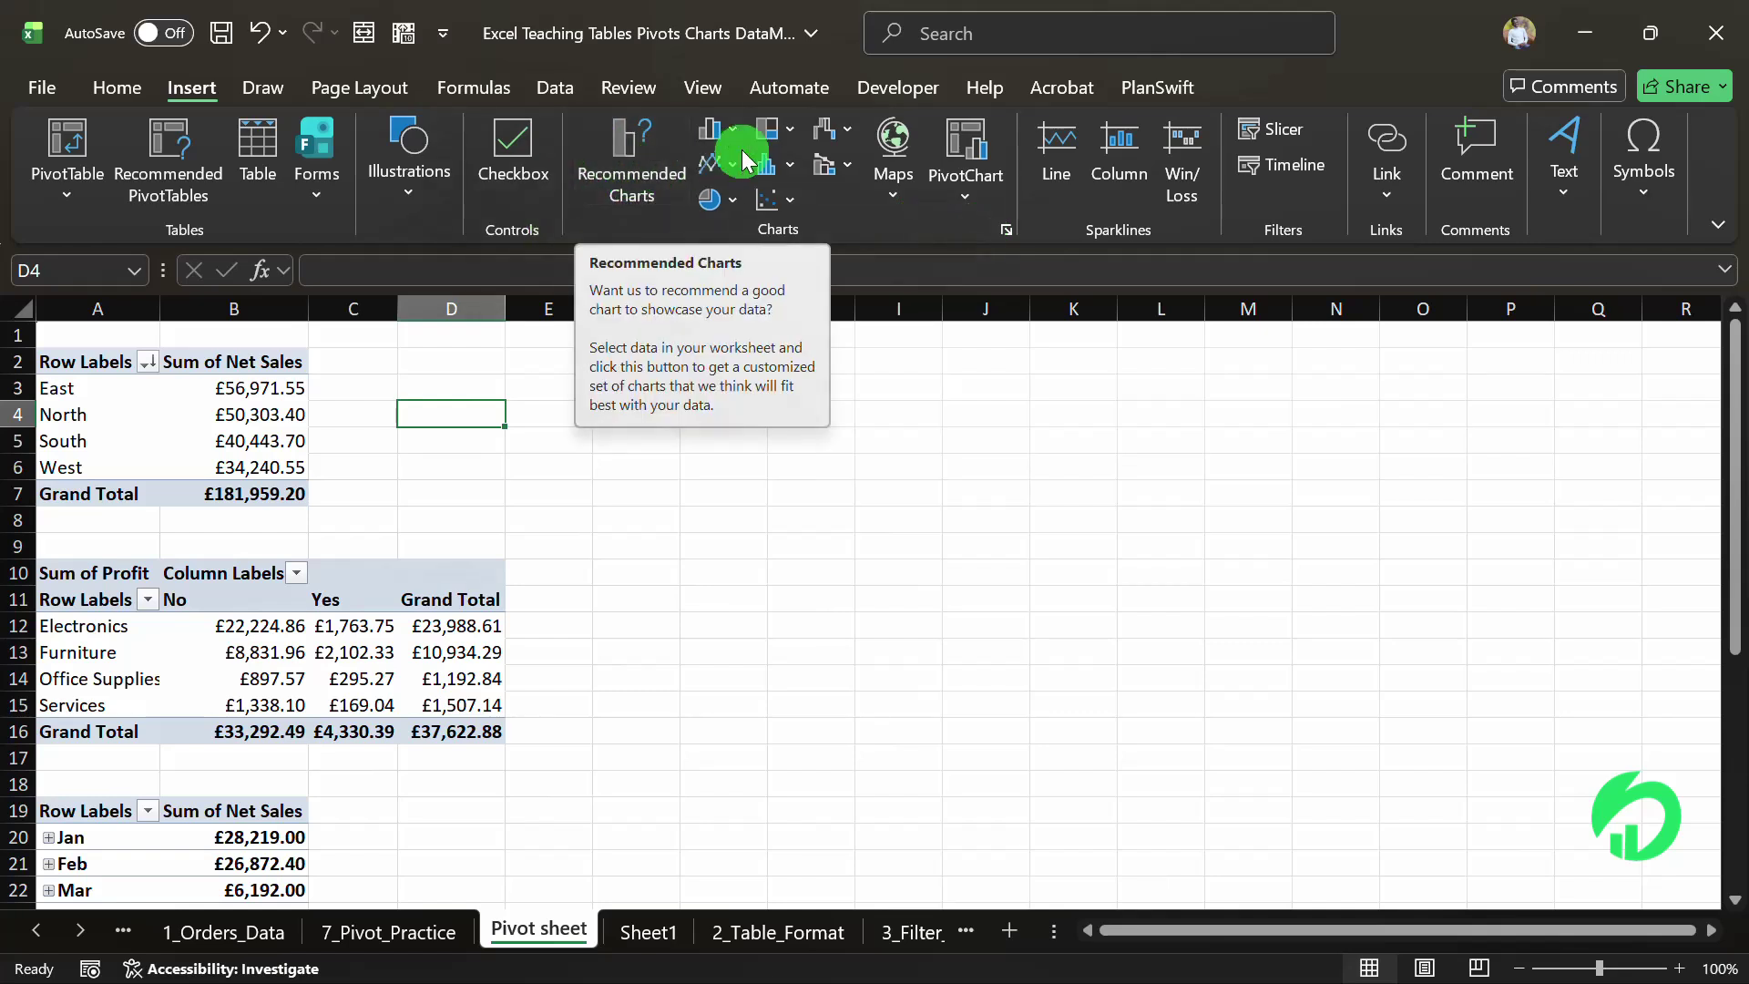
click(789, 200)
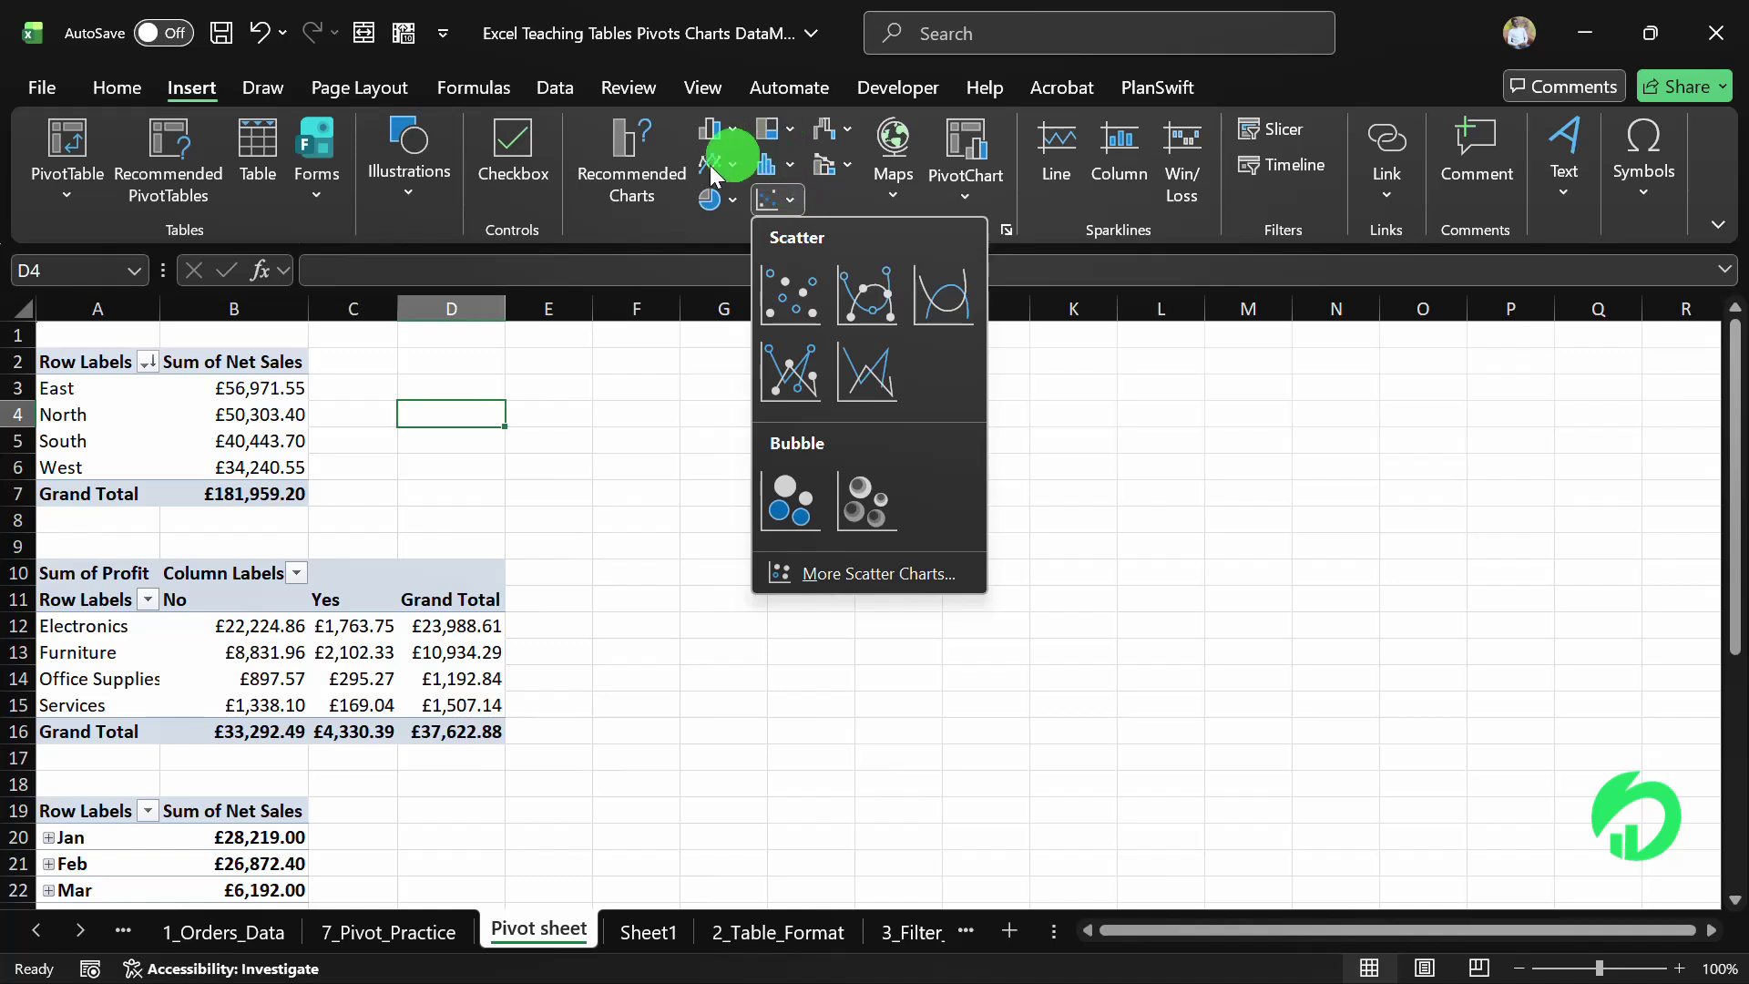
click(618, 452)
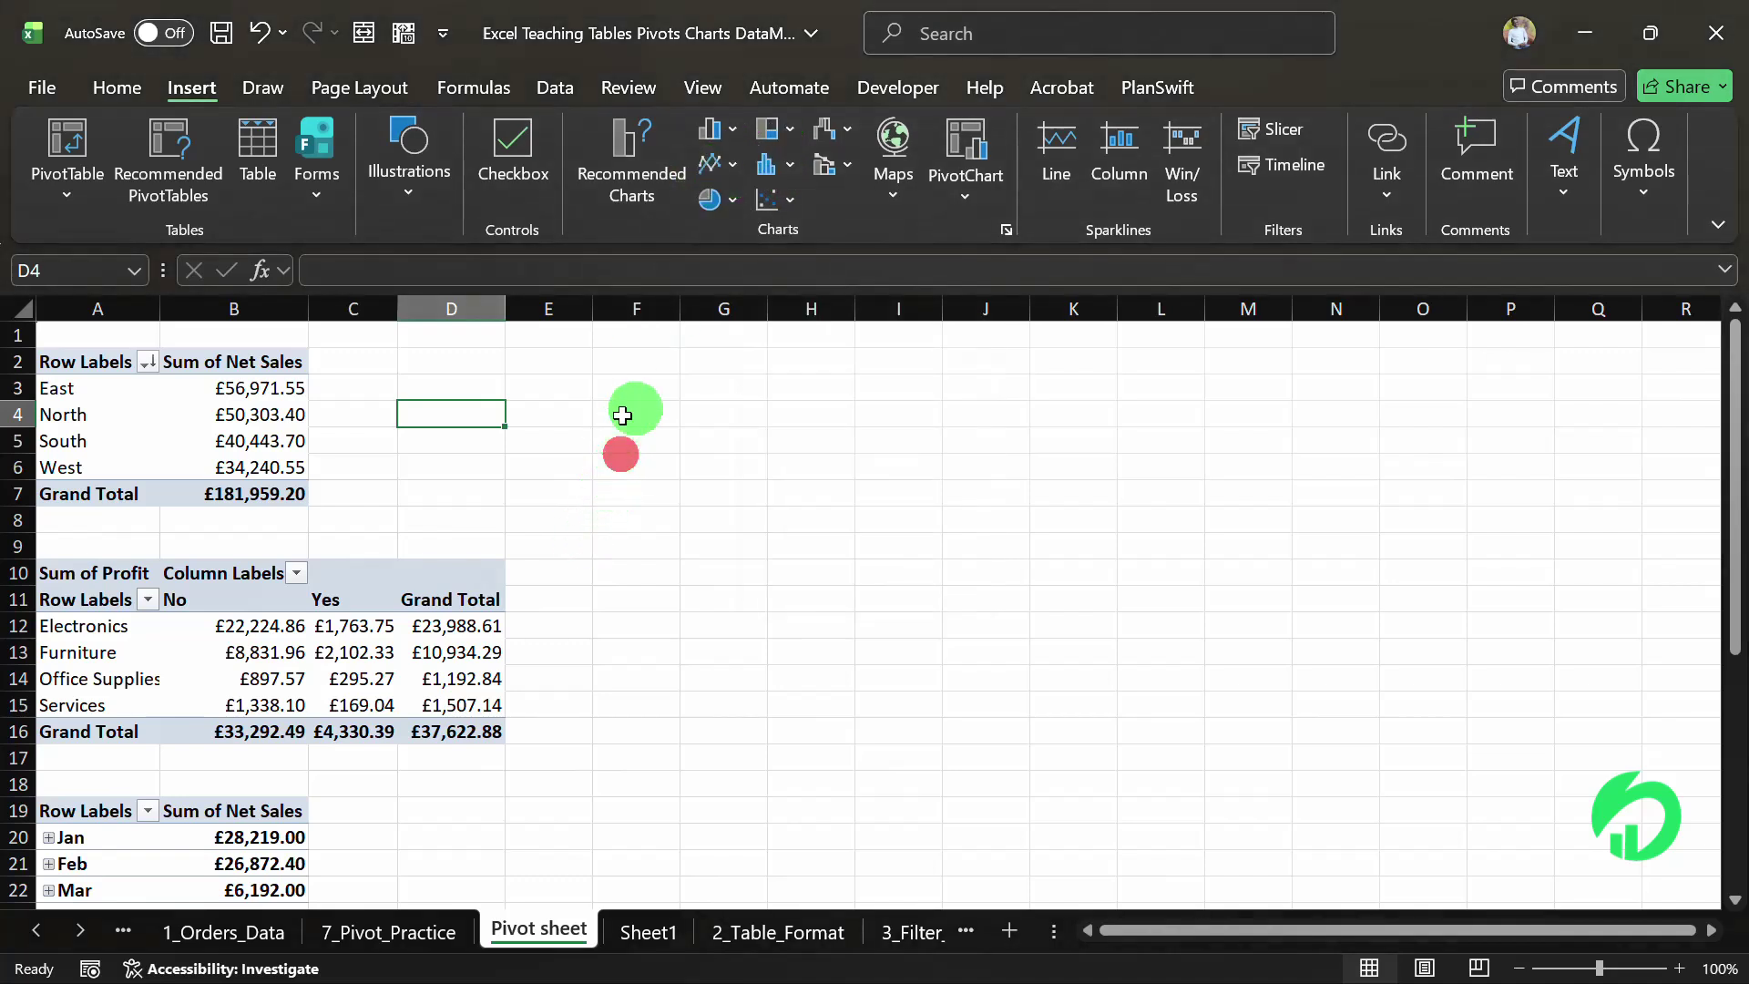
- Try to insert a recommended chart with the empty cell F3 selected
click(674, 387)
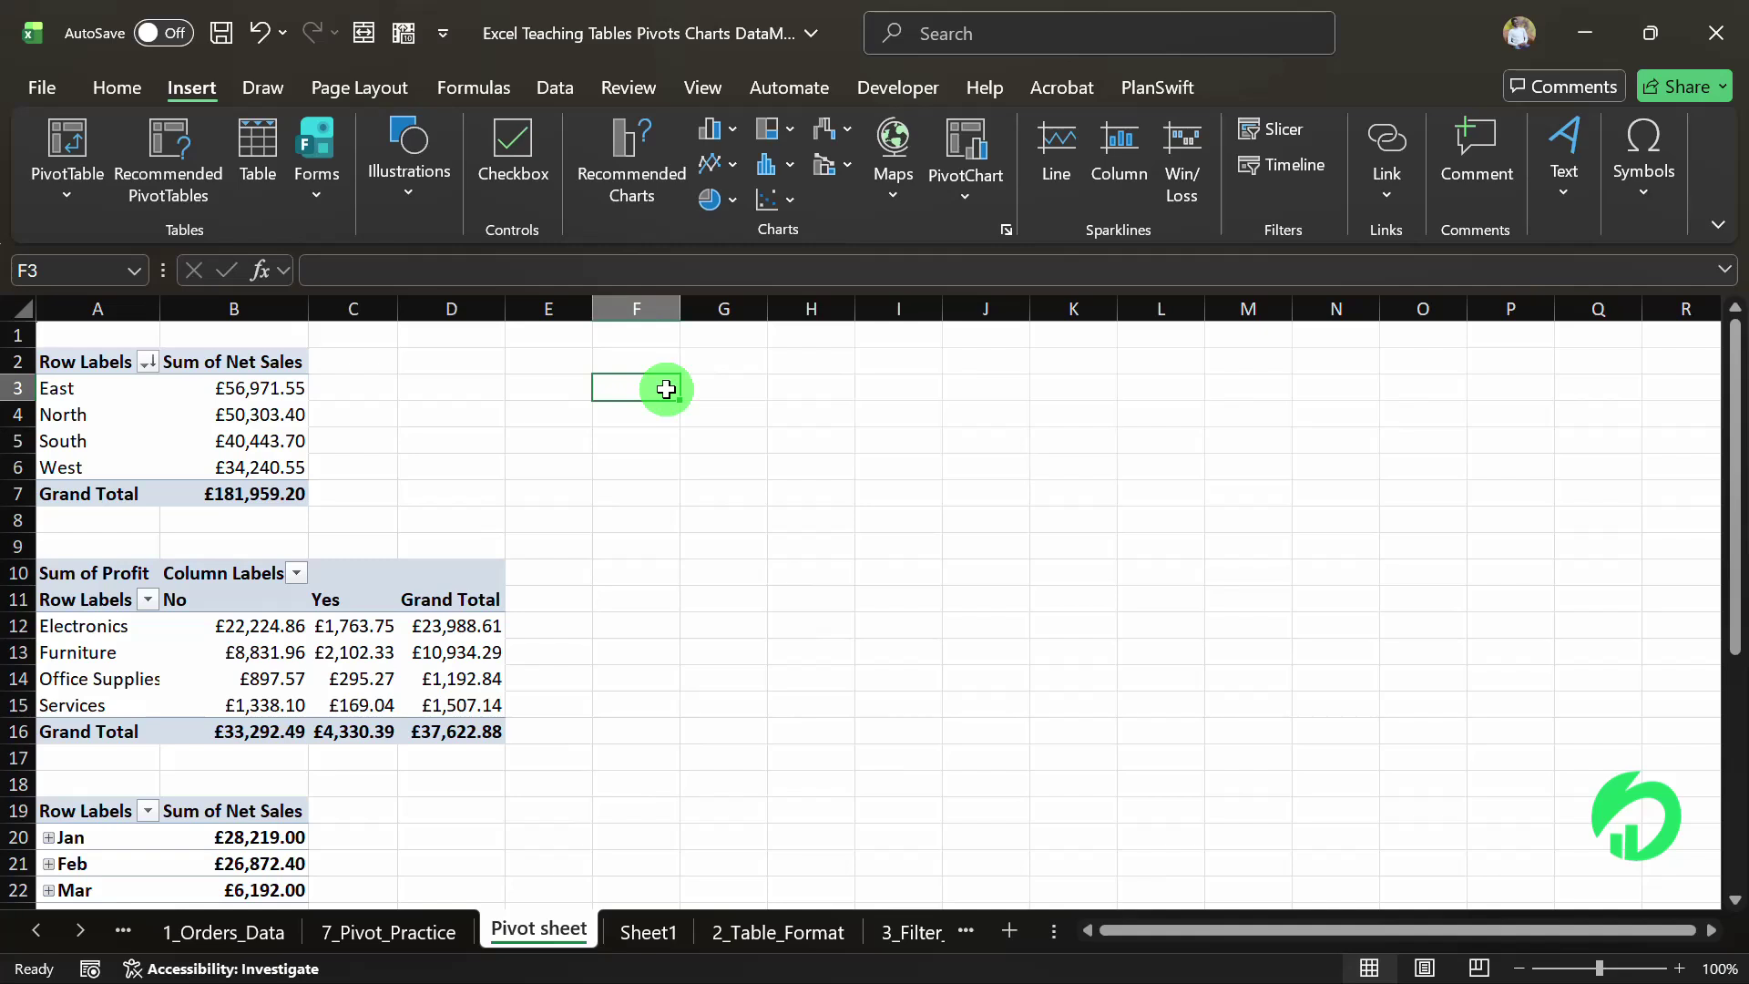
click(636, 153)
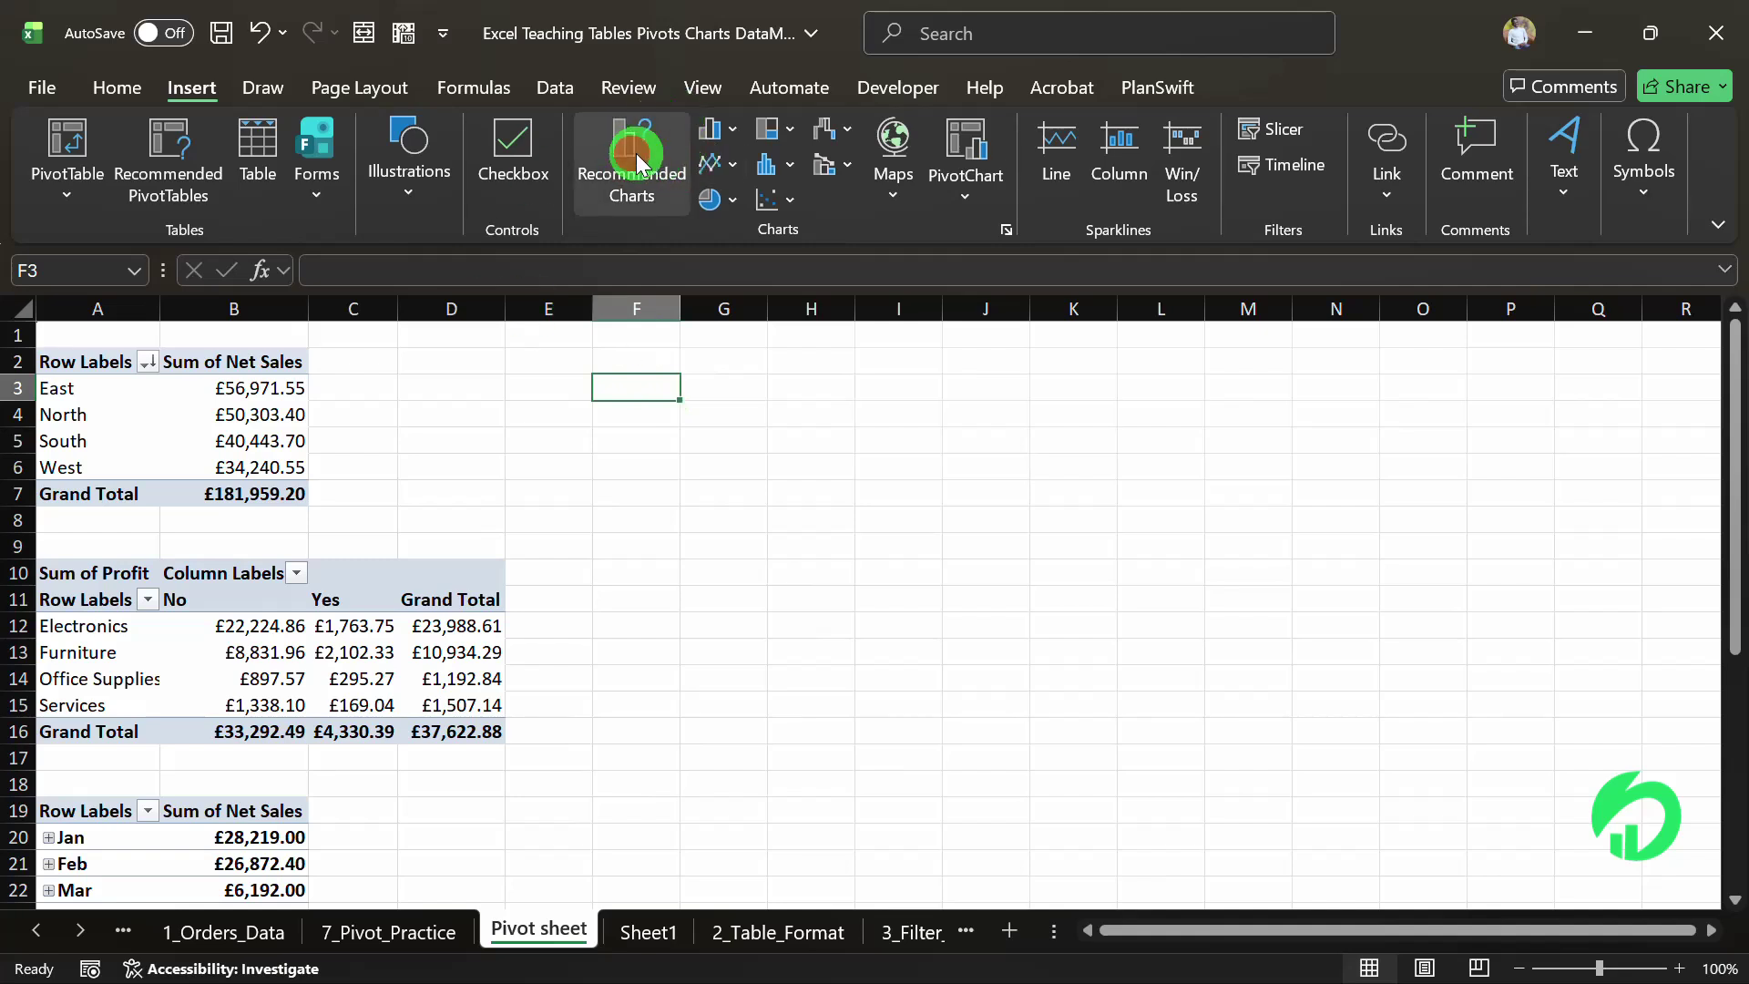
click(883, 595)
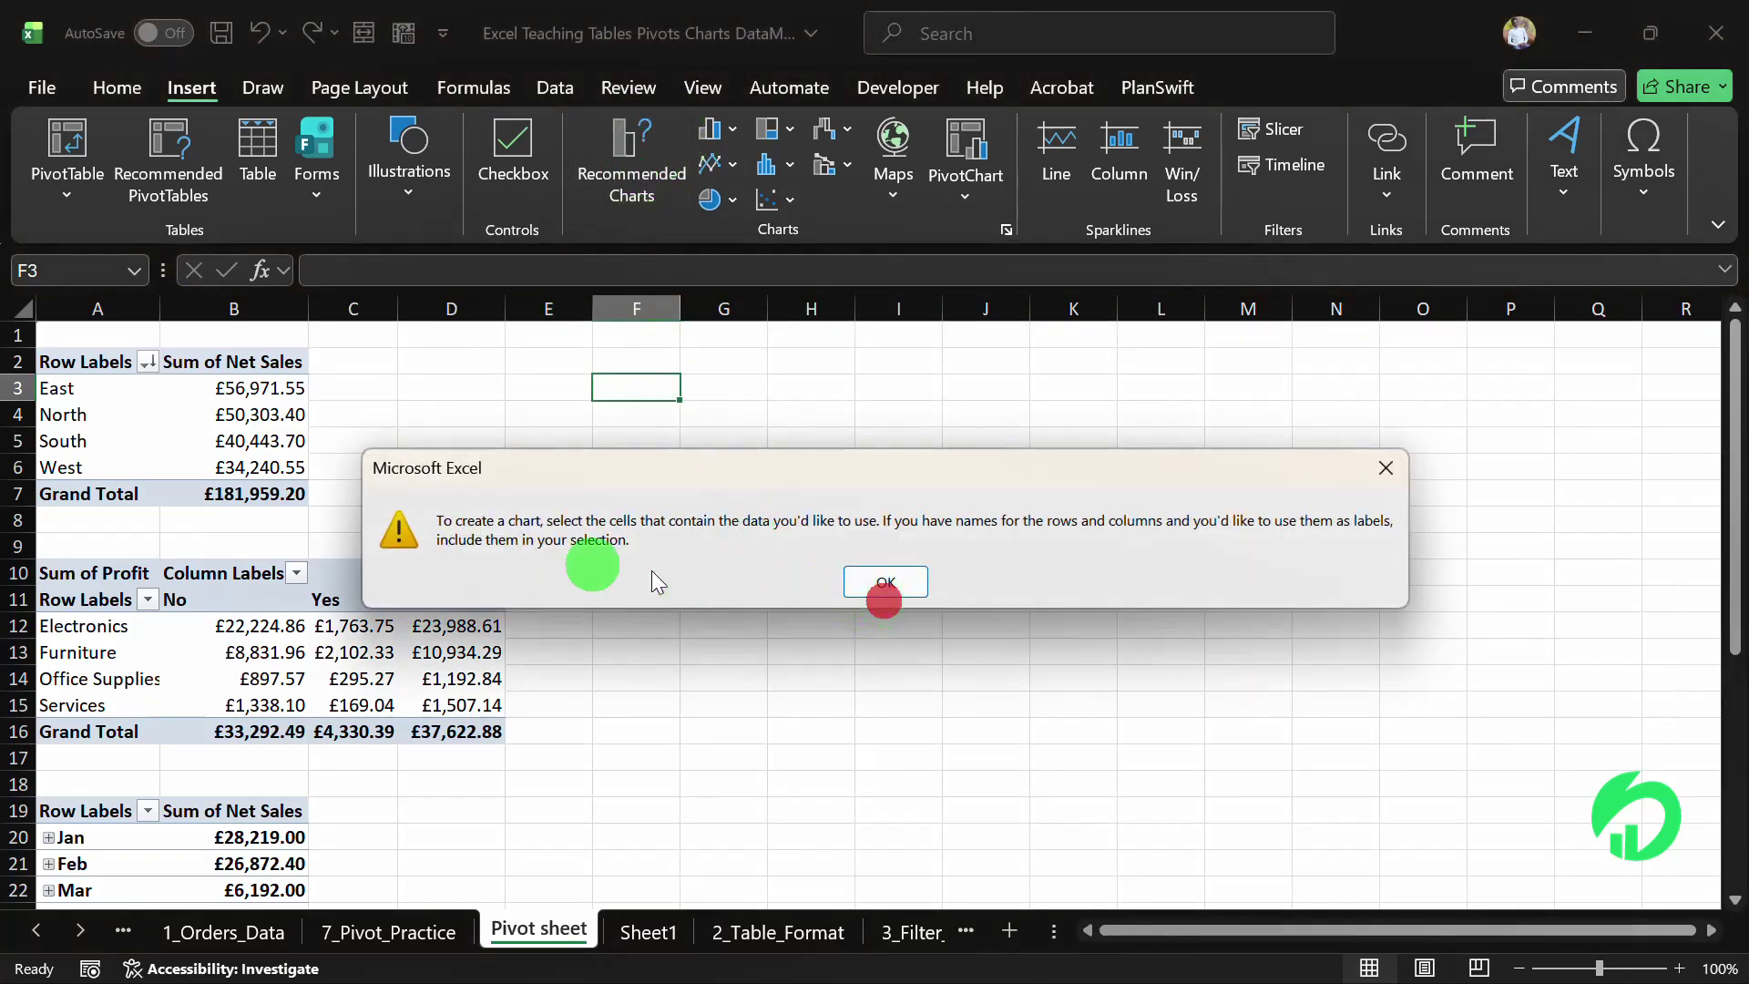
click(235, 423)
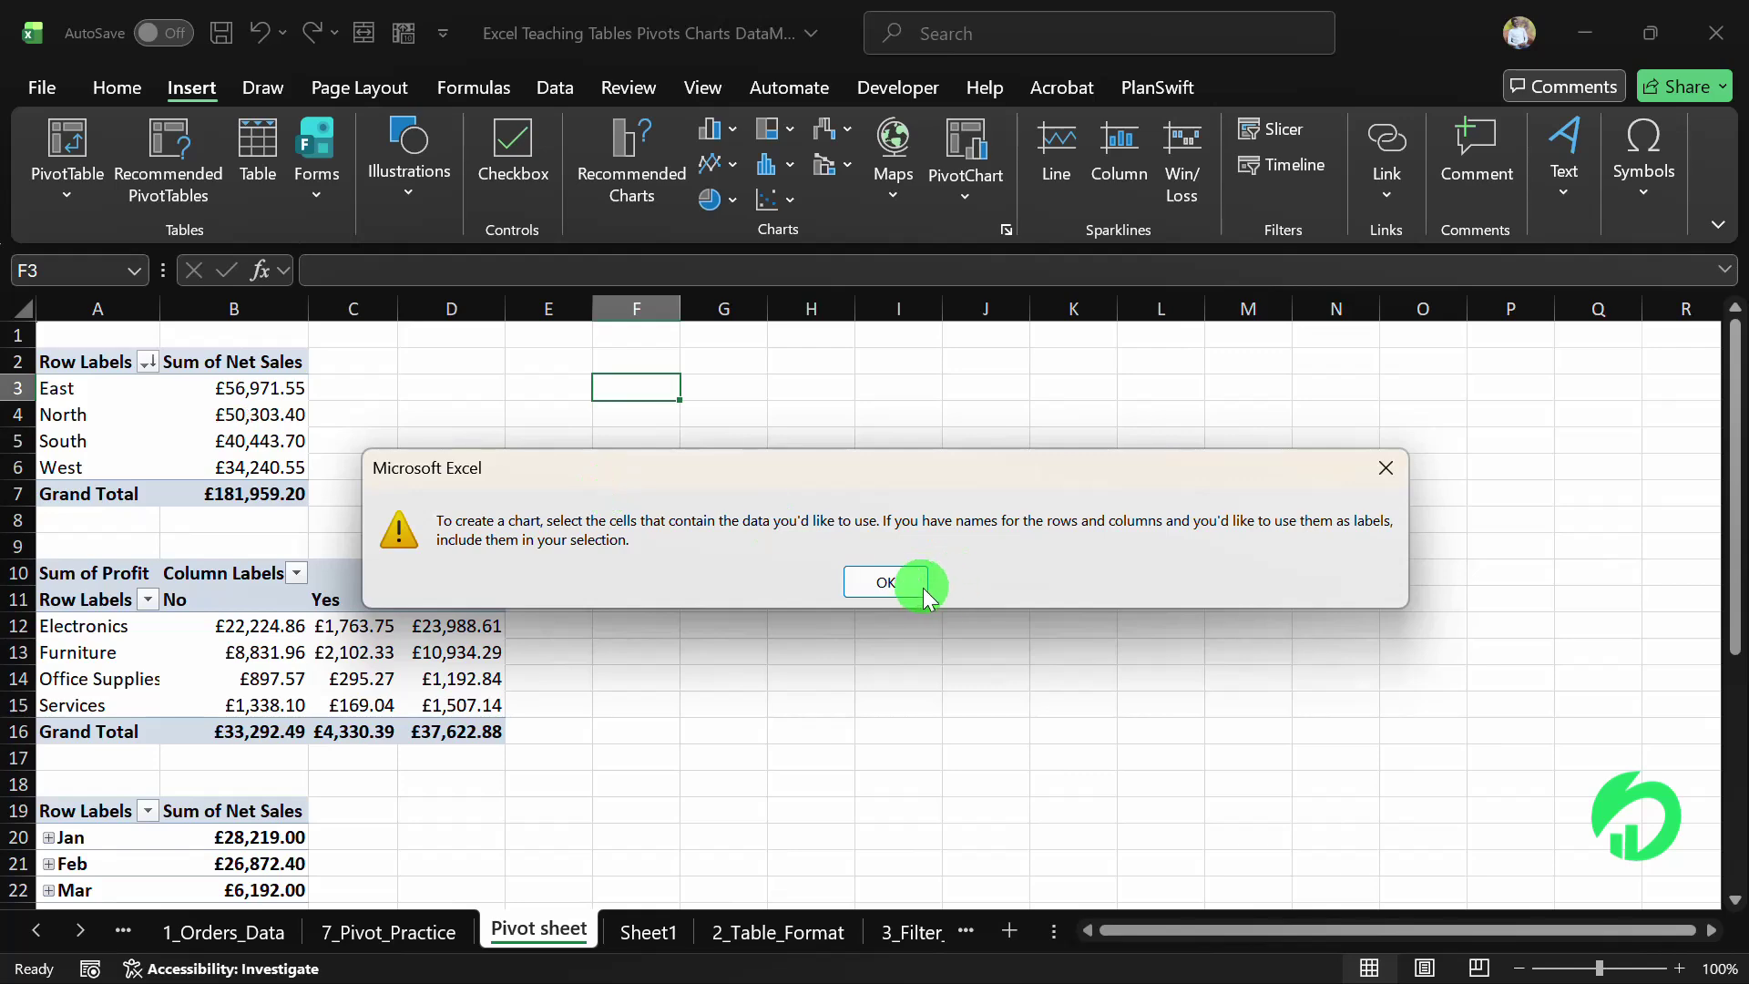
click(897, 581)
- Bring up the recommended charts for the regional net sales PivotTable and preview the column subtypes from Clustered Column to 3-D Column
click(239, 388)
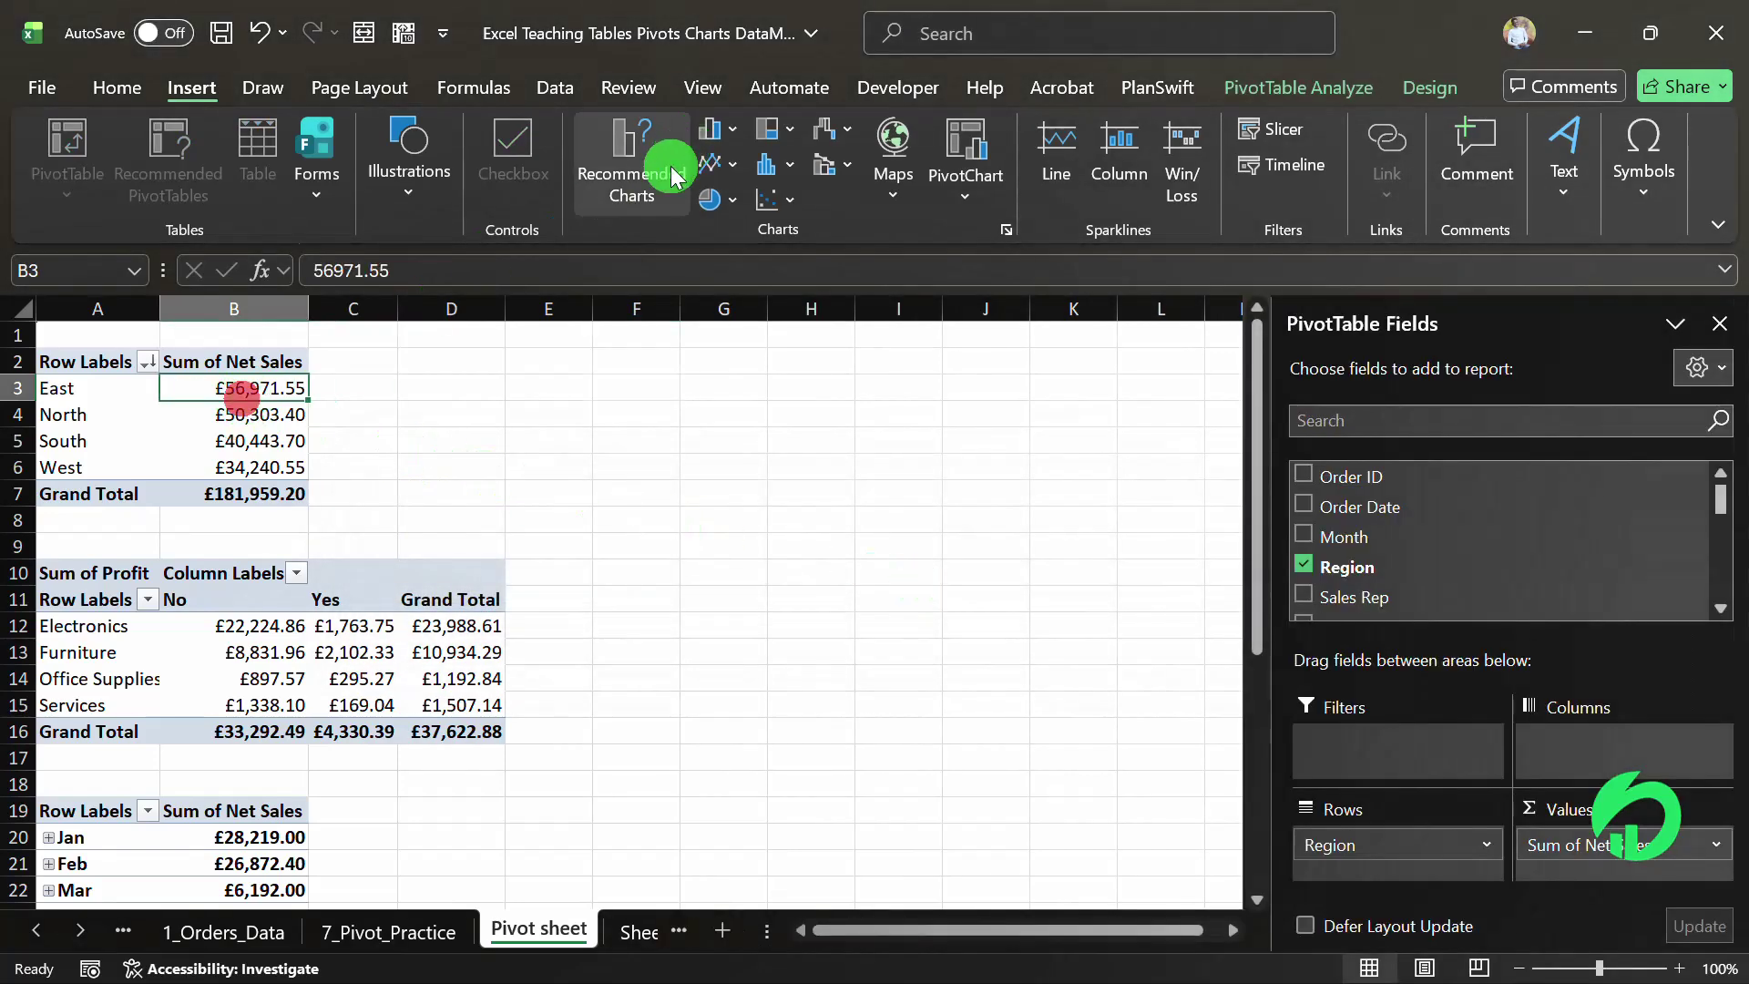
click(636, 156)
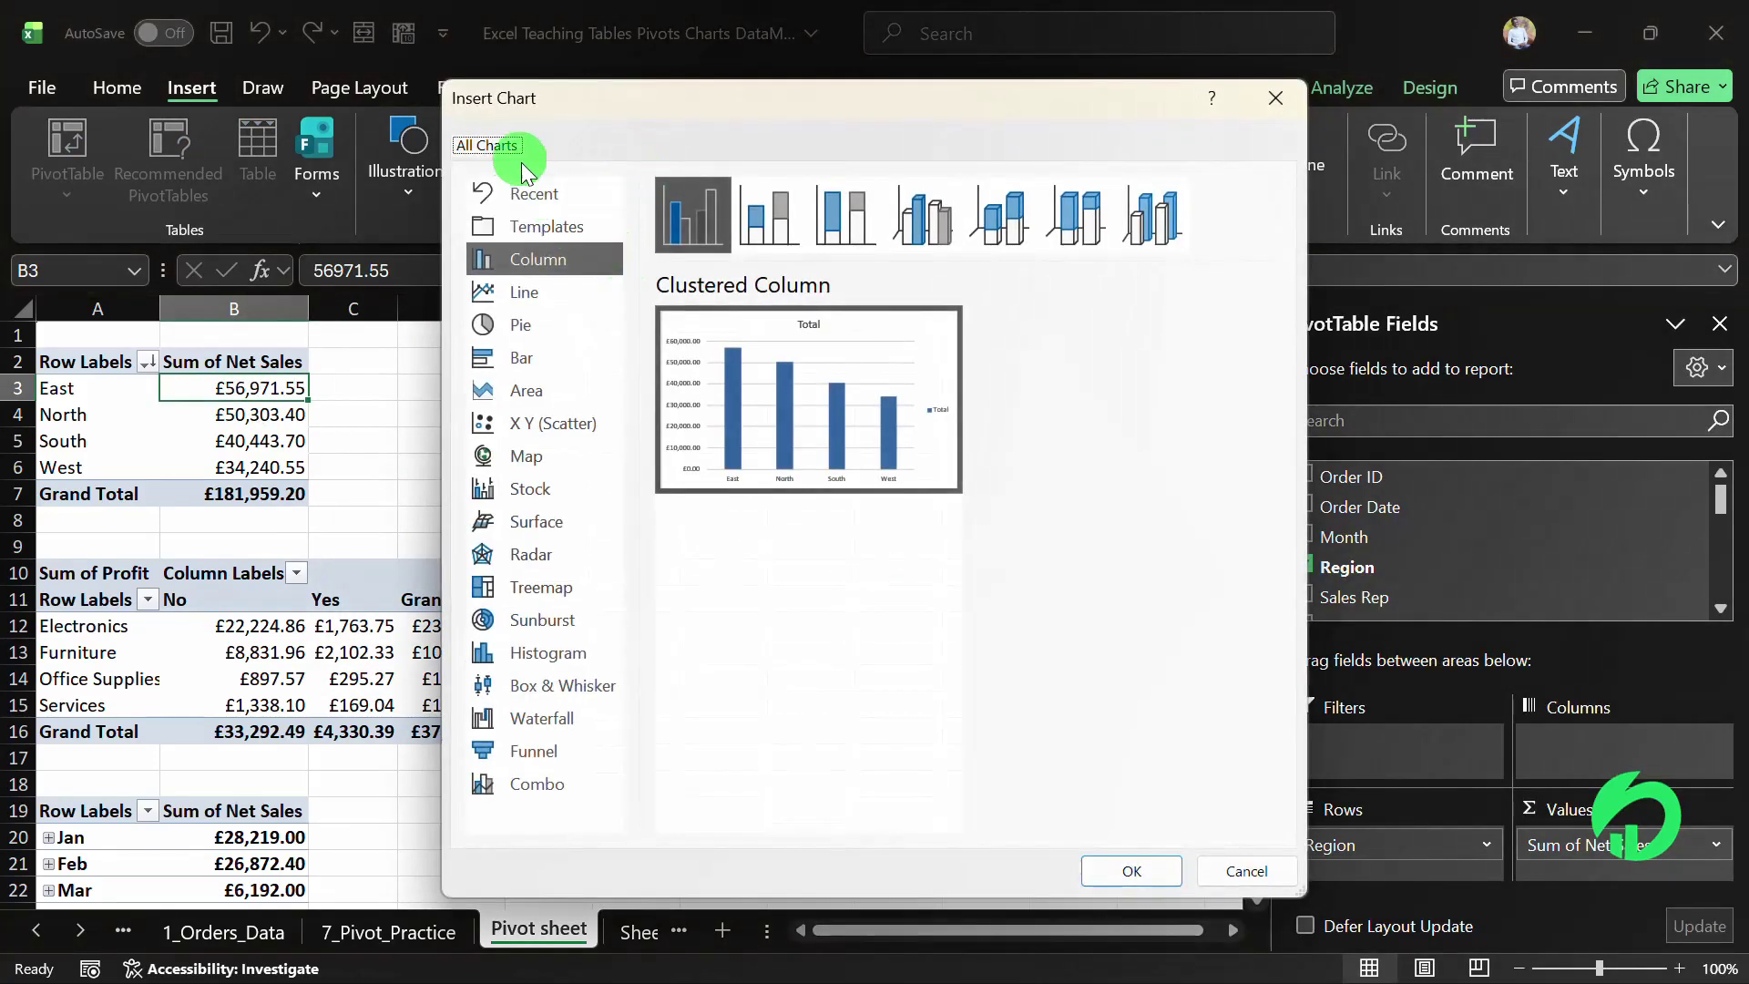
click(503, 148)
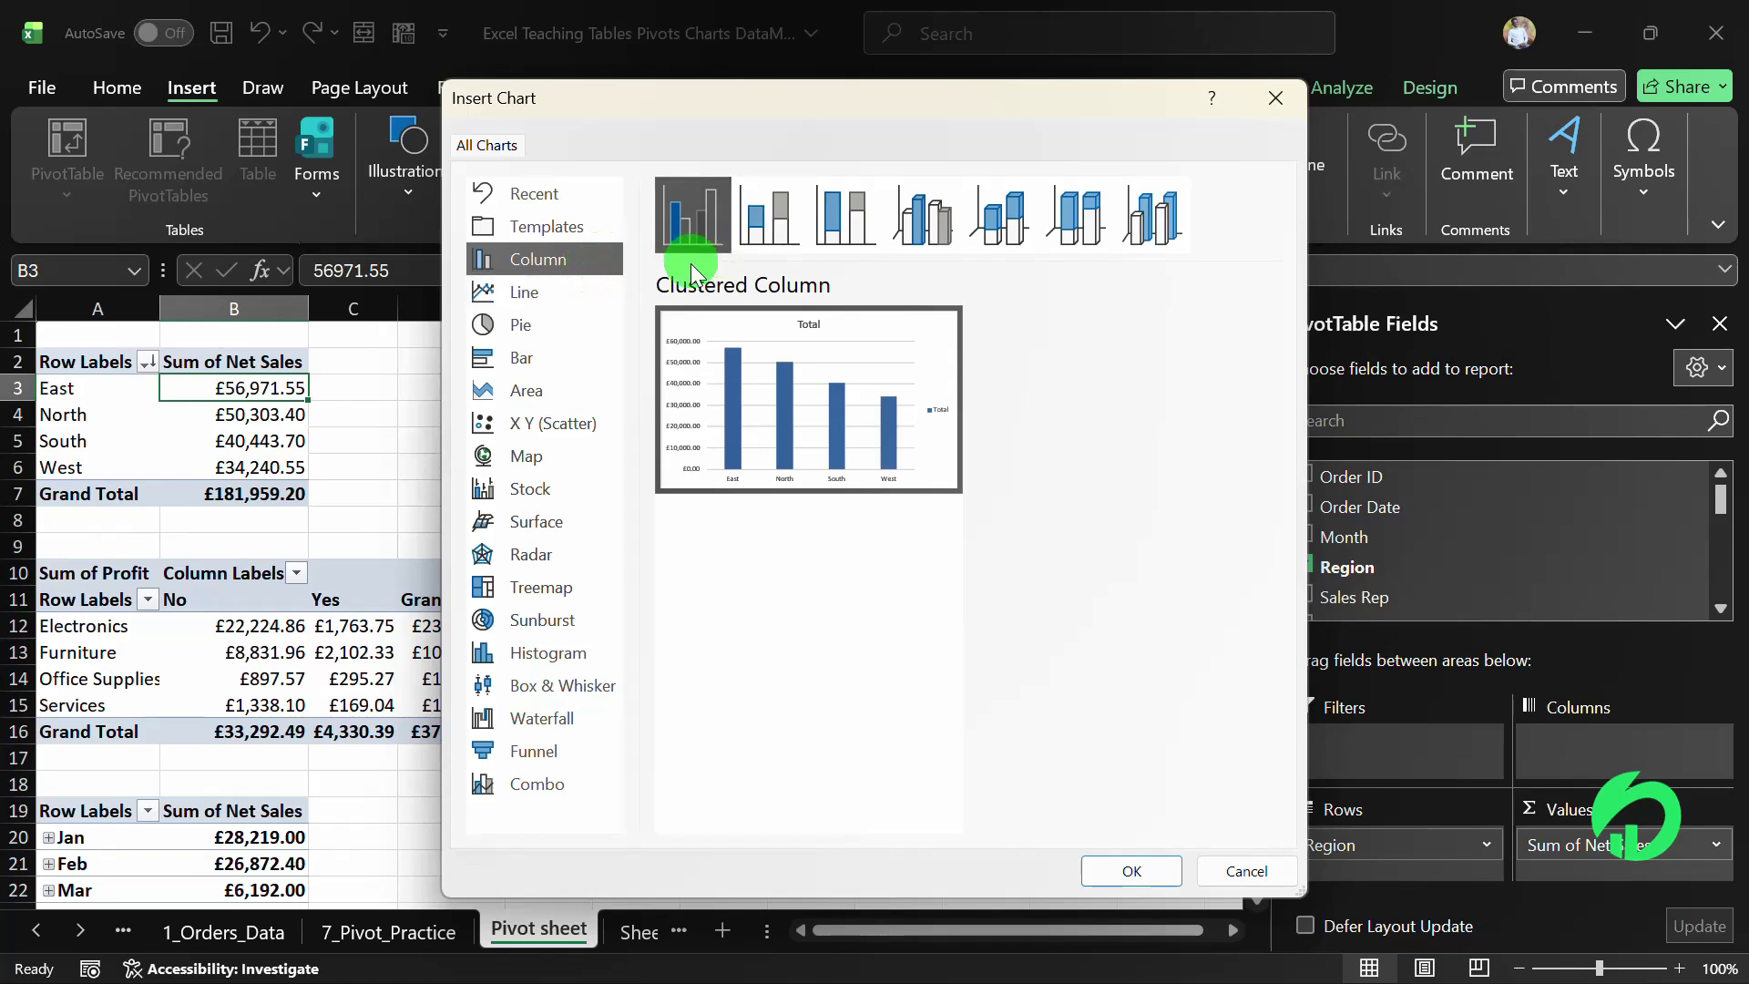
click(788, 225)
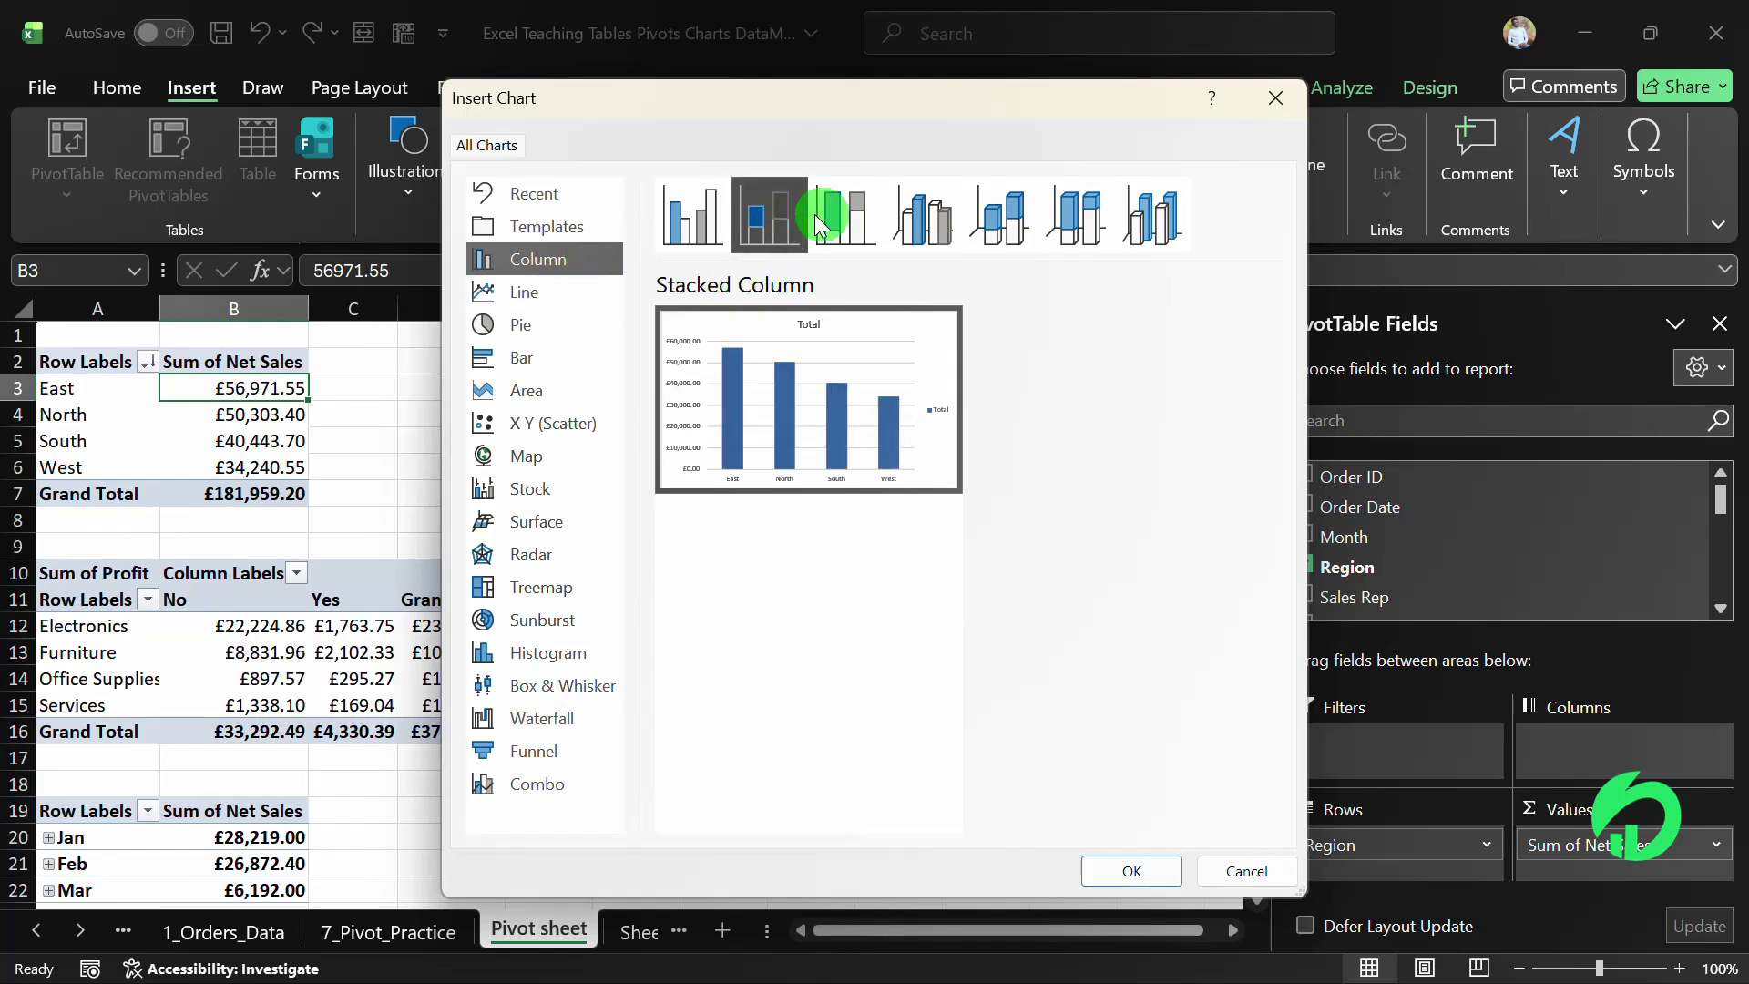
click(858, 205)
click(910, 209)
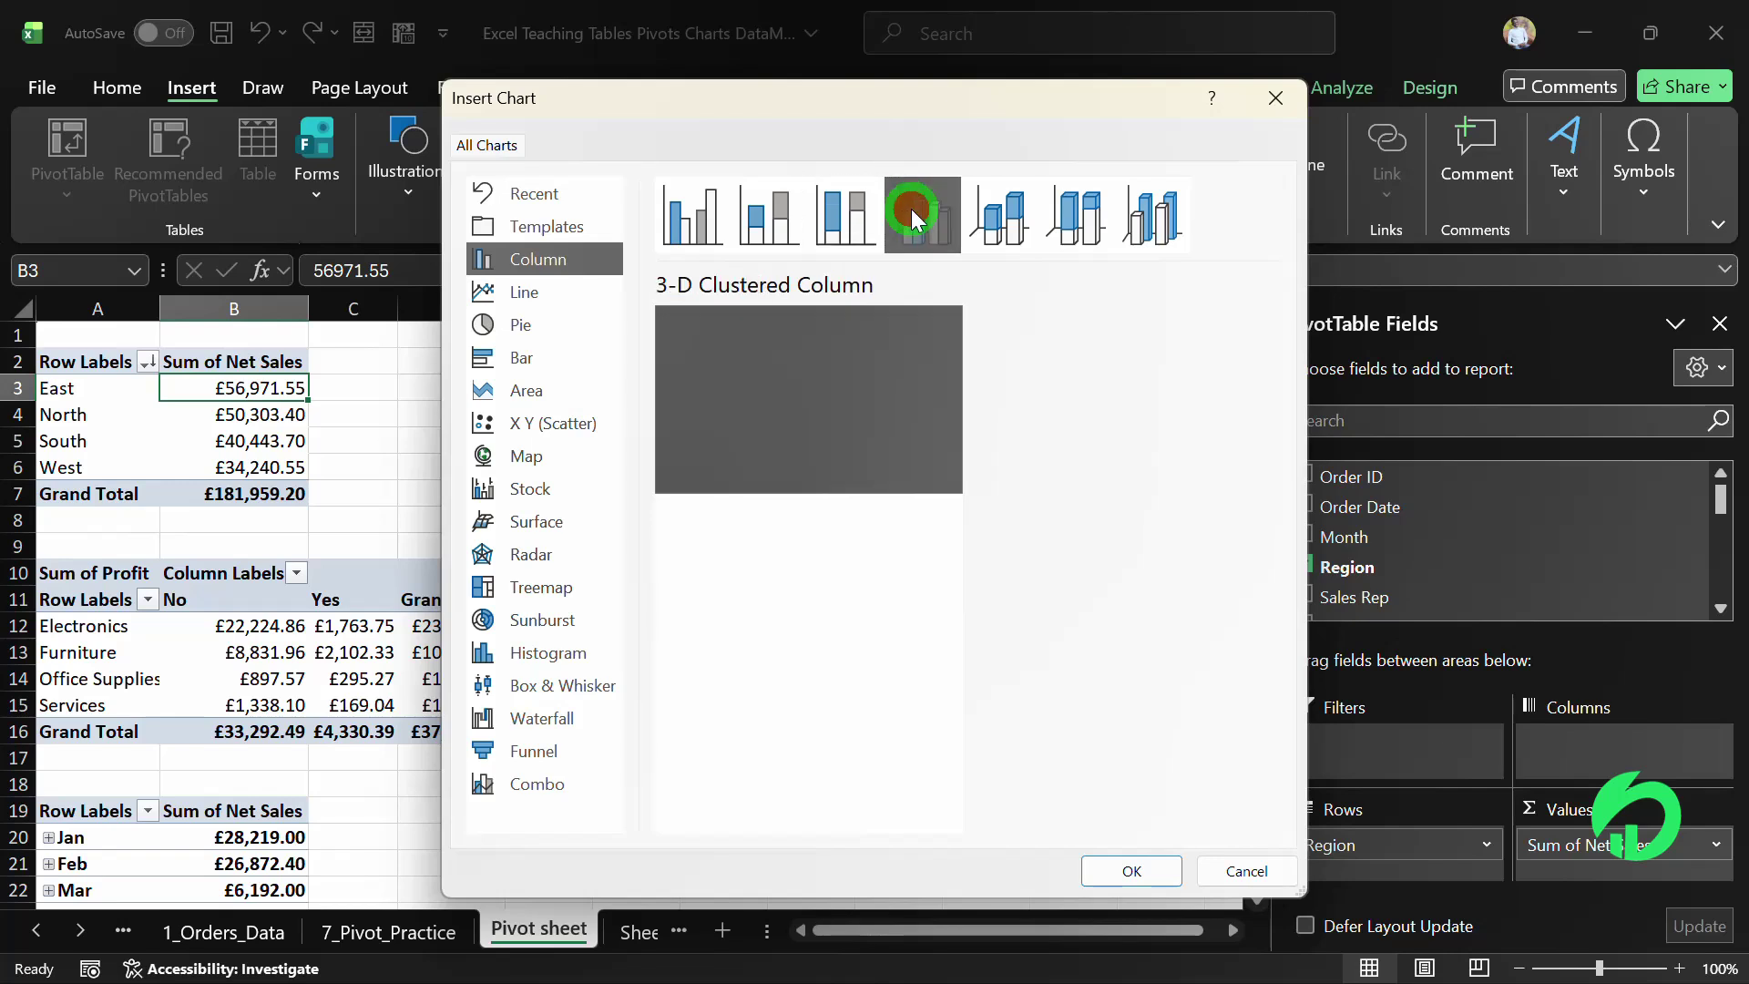
click(1005, 219)
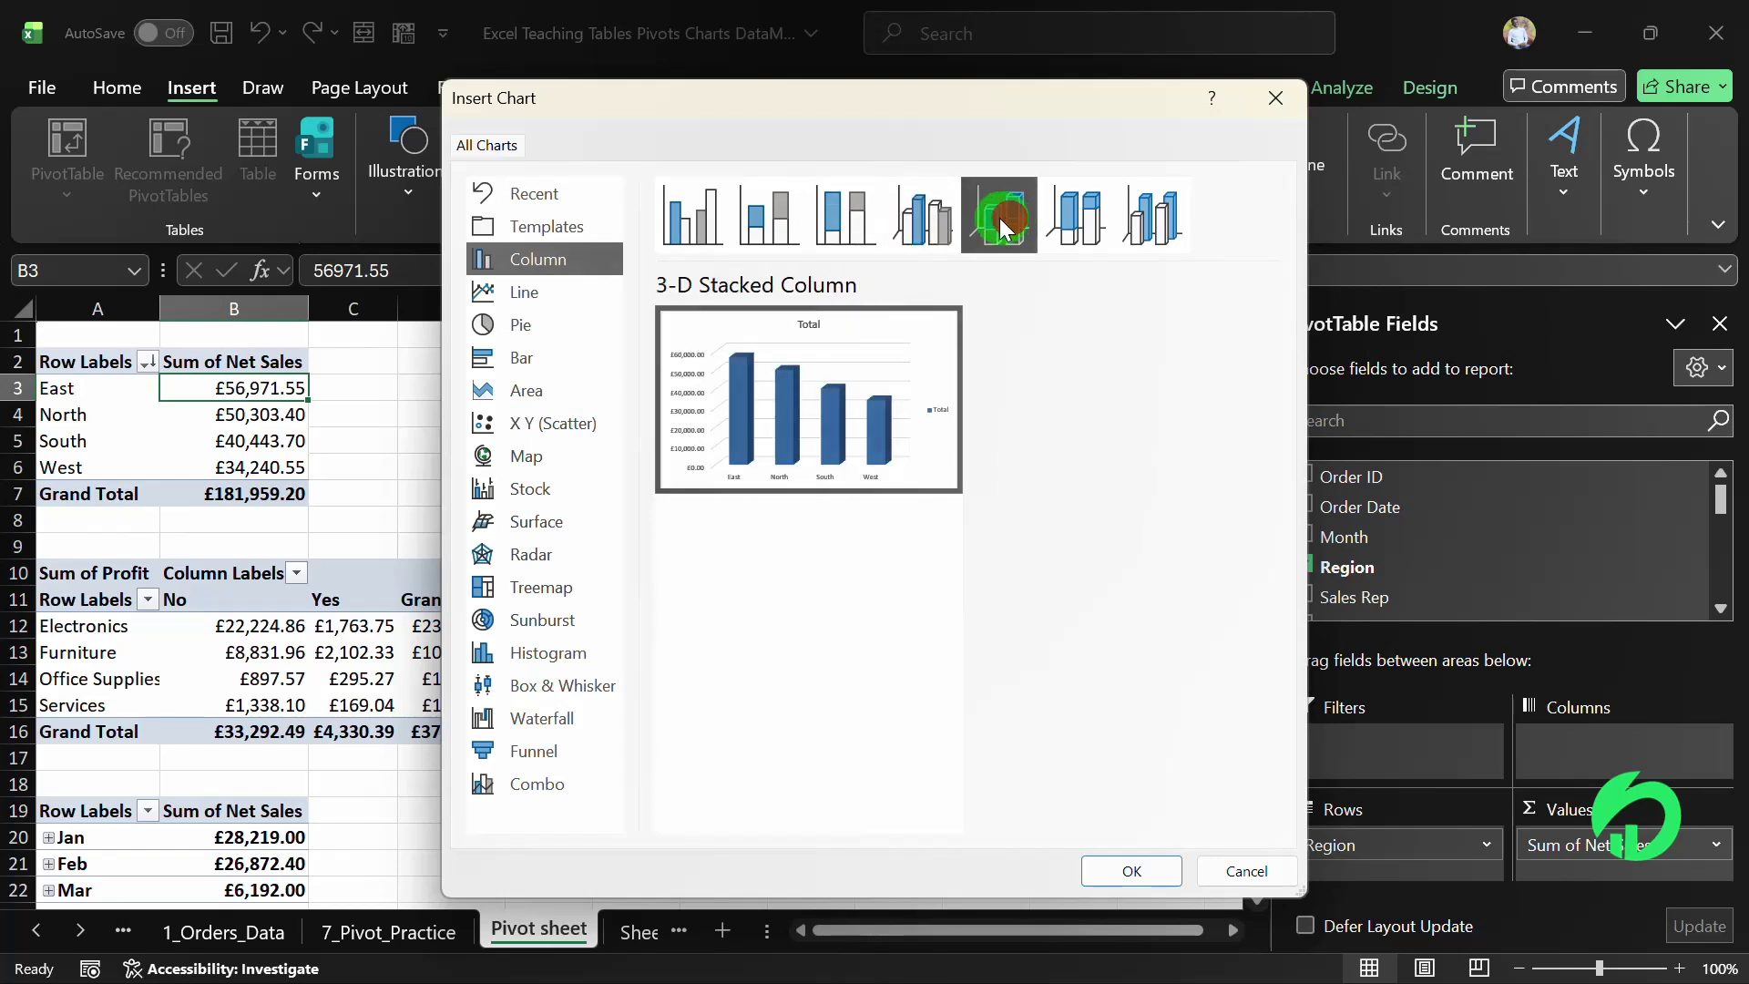
click(1079, 222)
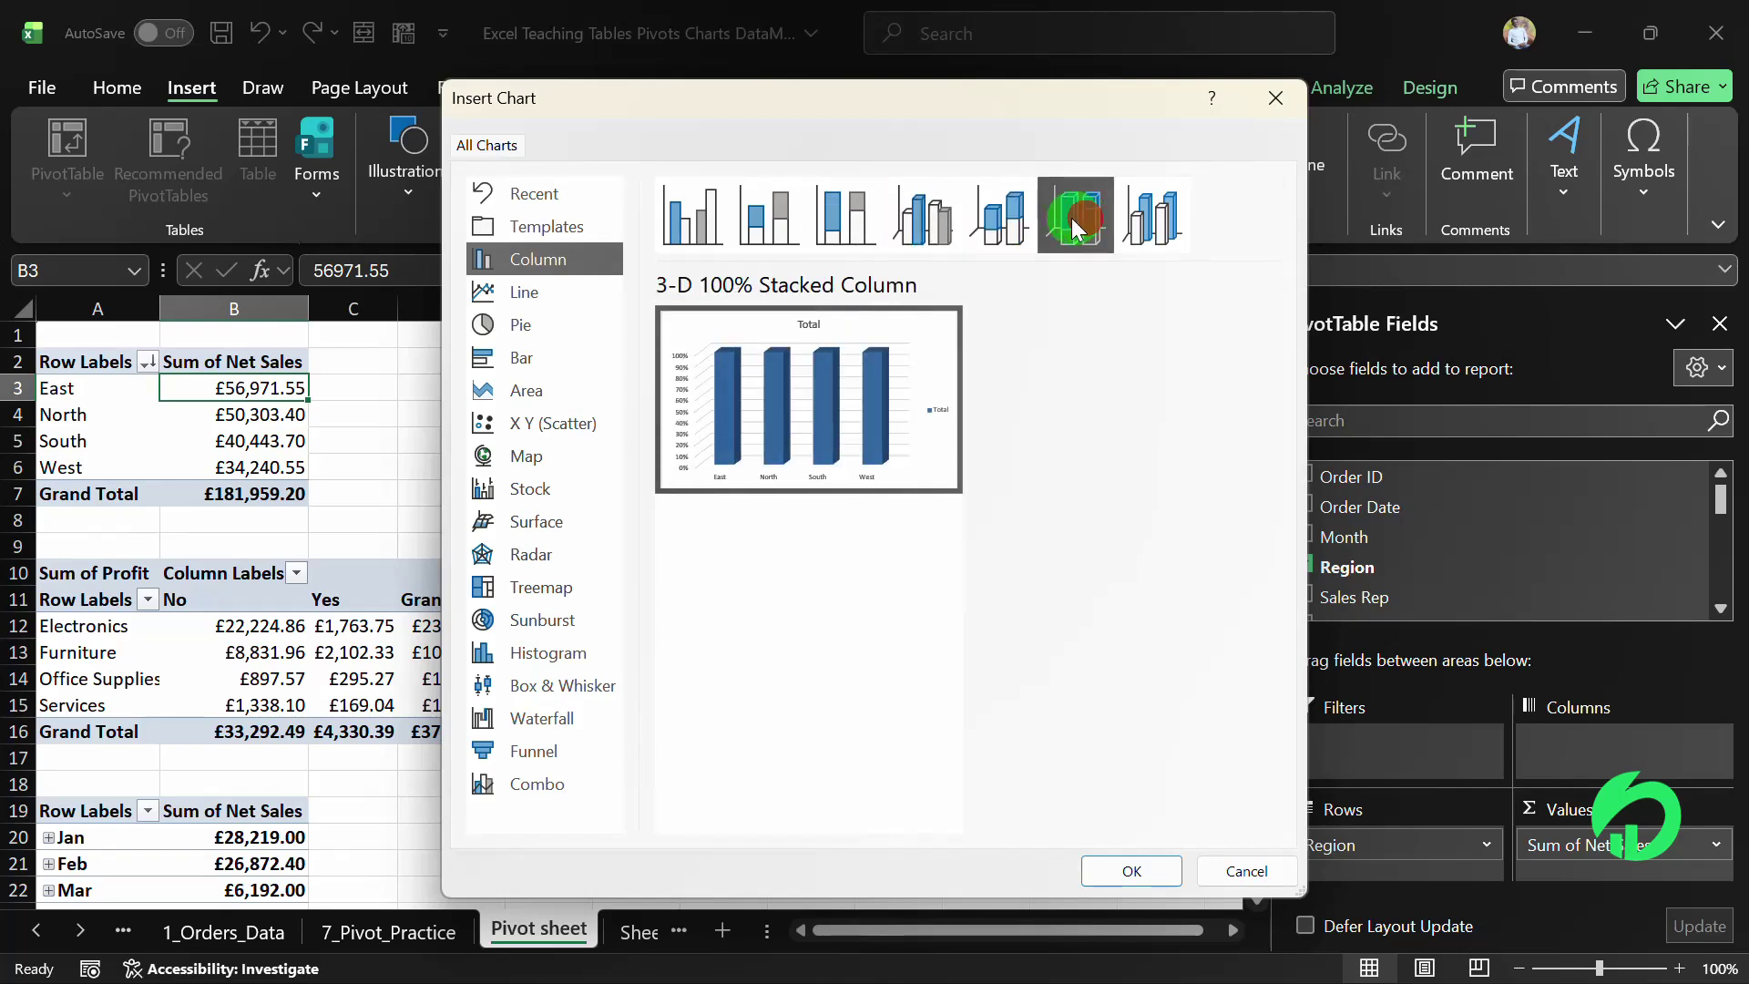
click(1152, 213)
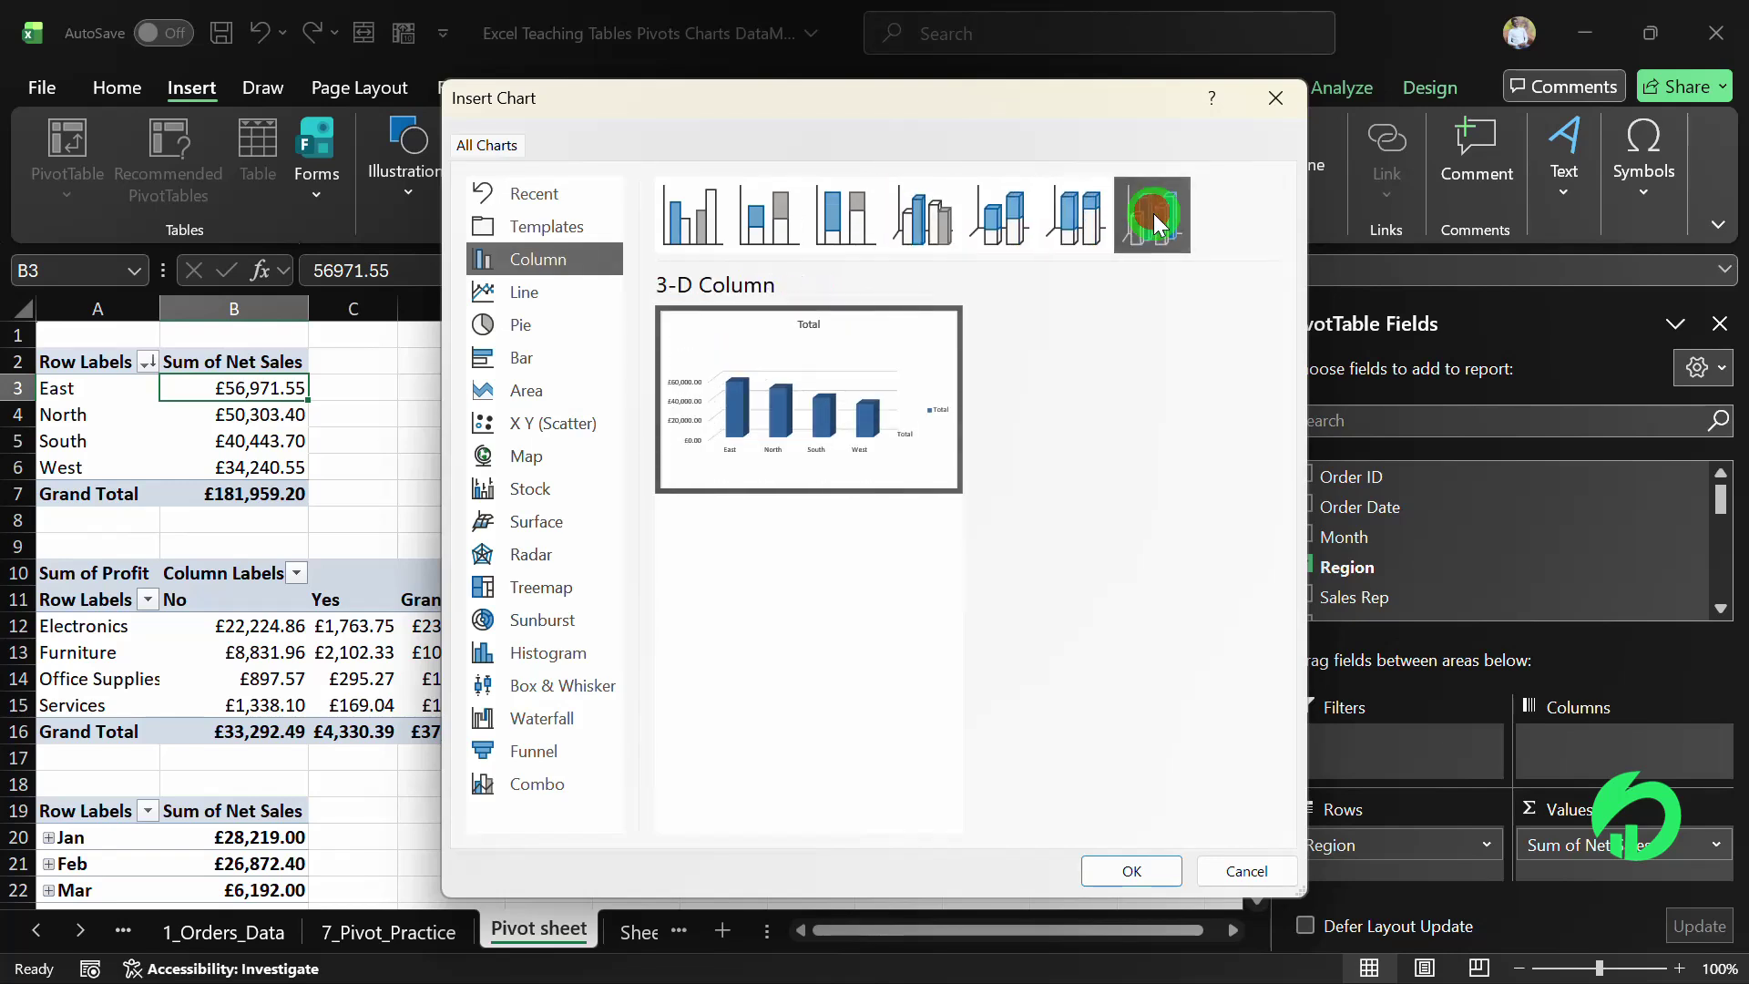
- Compare the line chart preview with the clustered column one and examine the stacked and 100% stacked line variants
click(556, 295)
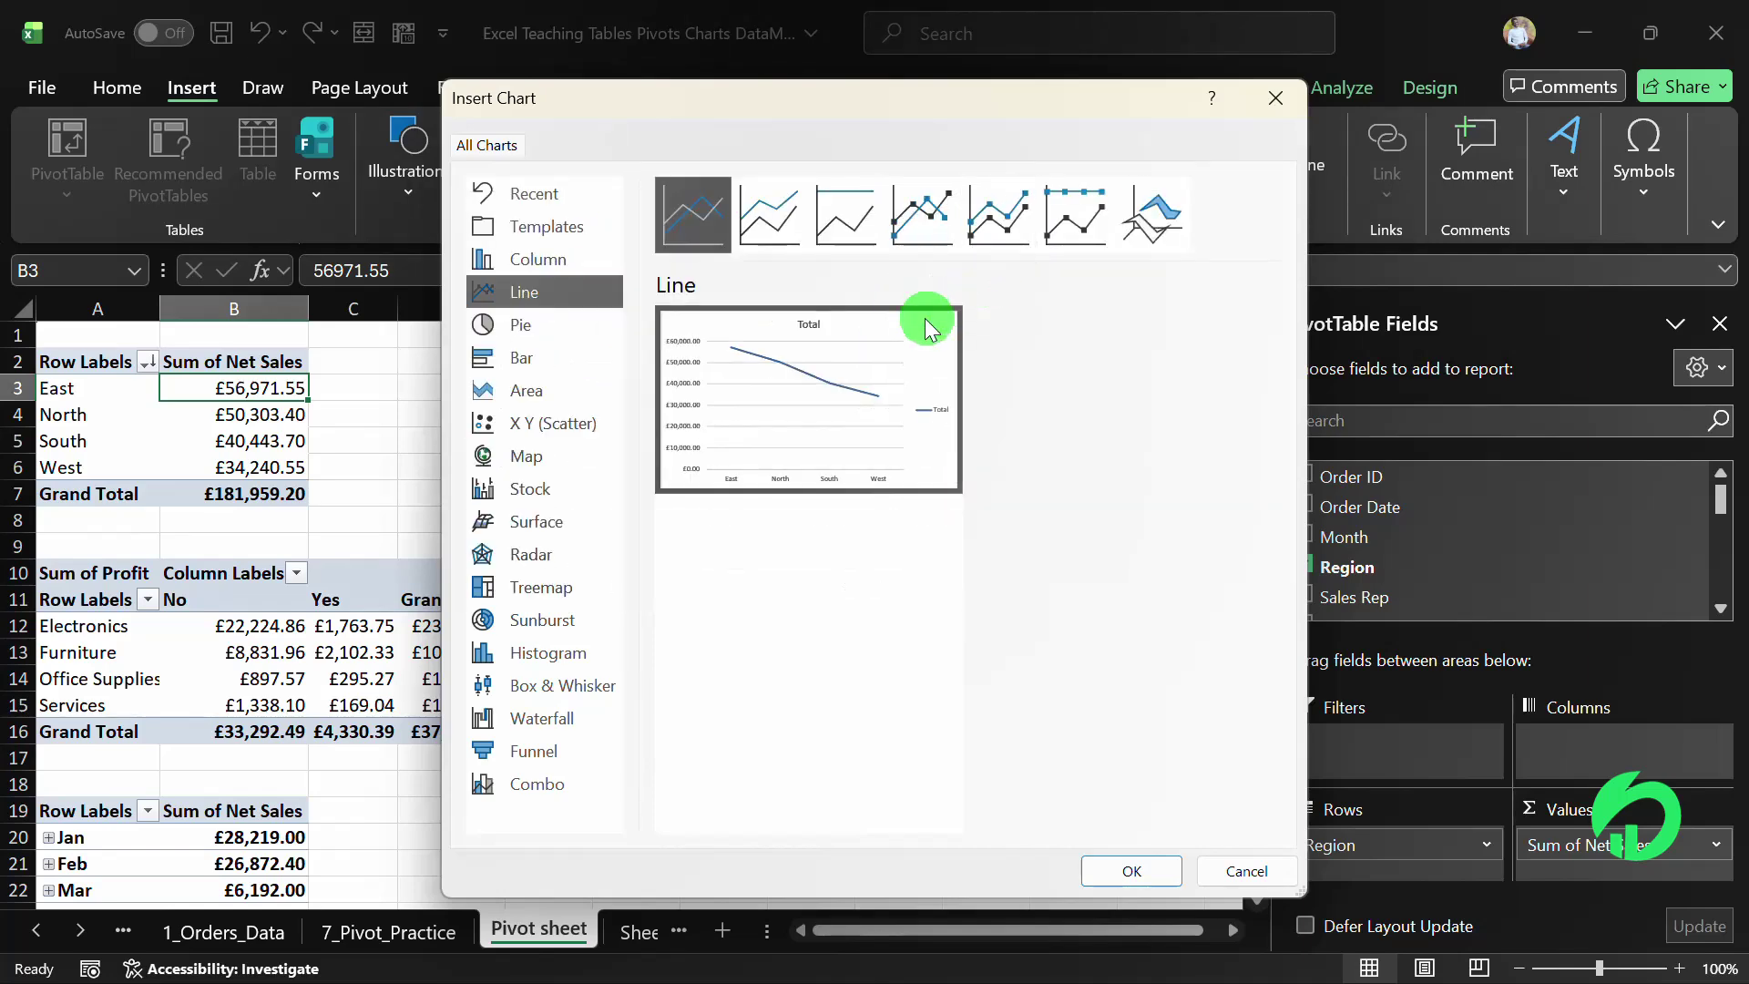
mouse_move(887, 303)
click(546, 259)
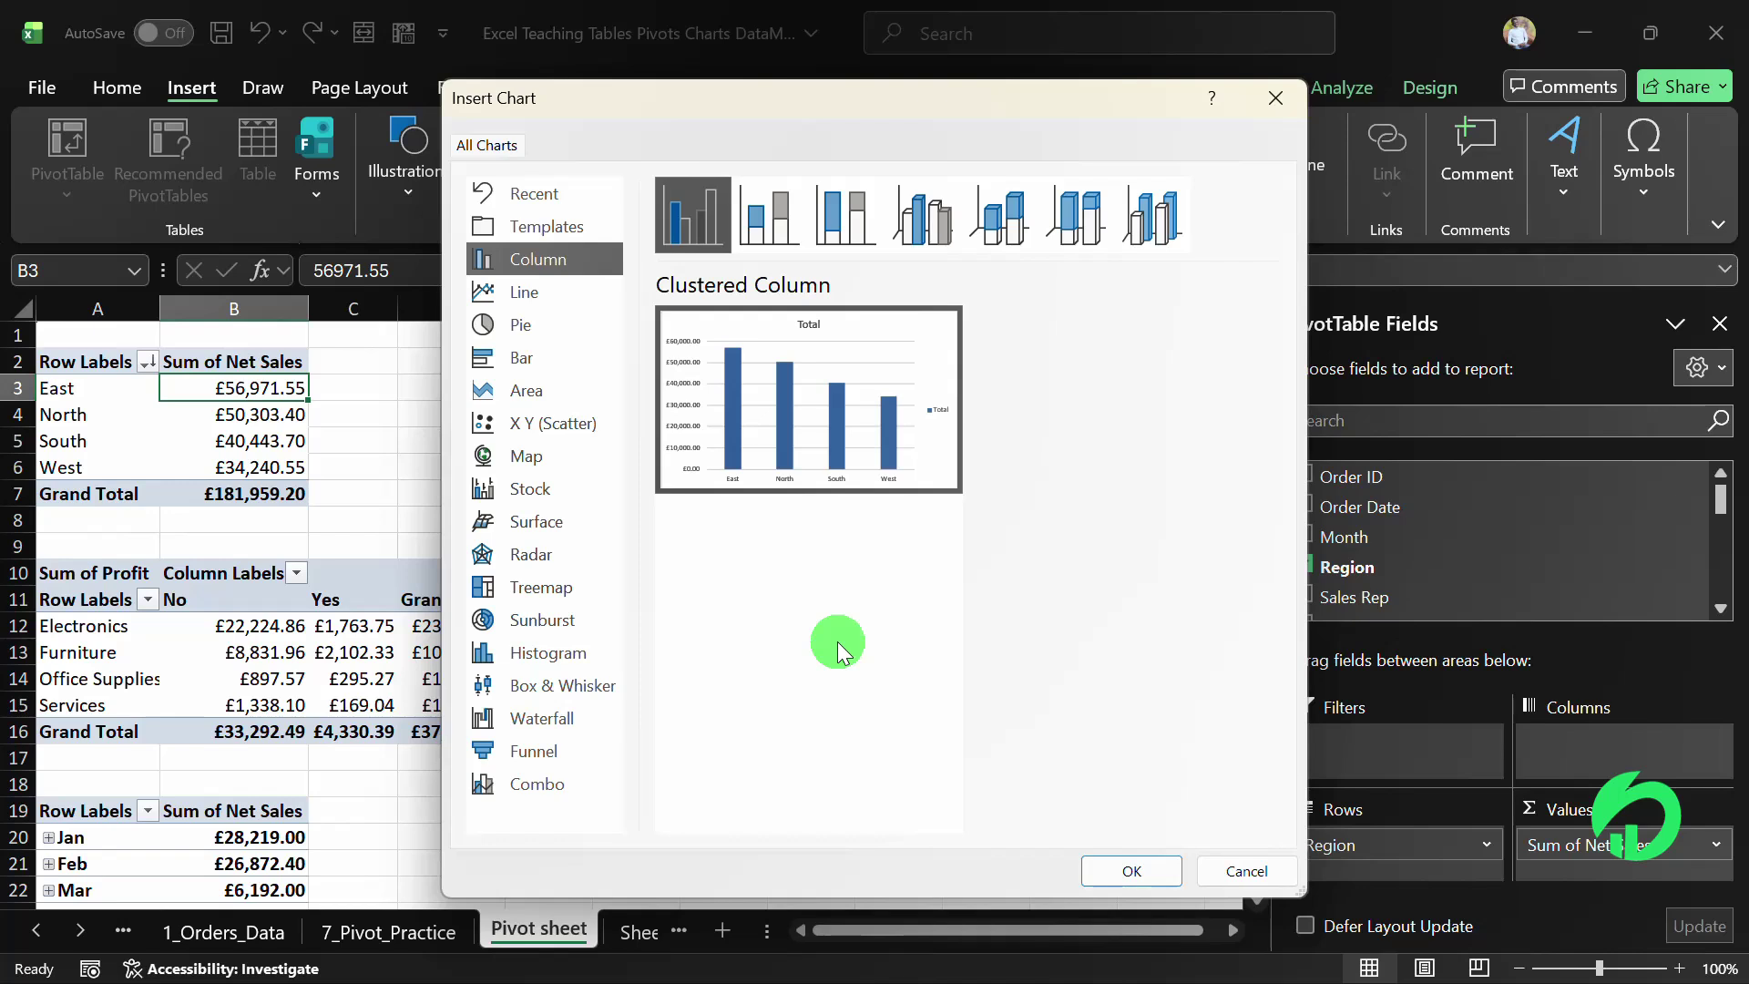
click(557, 297)
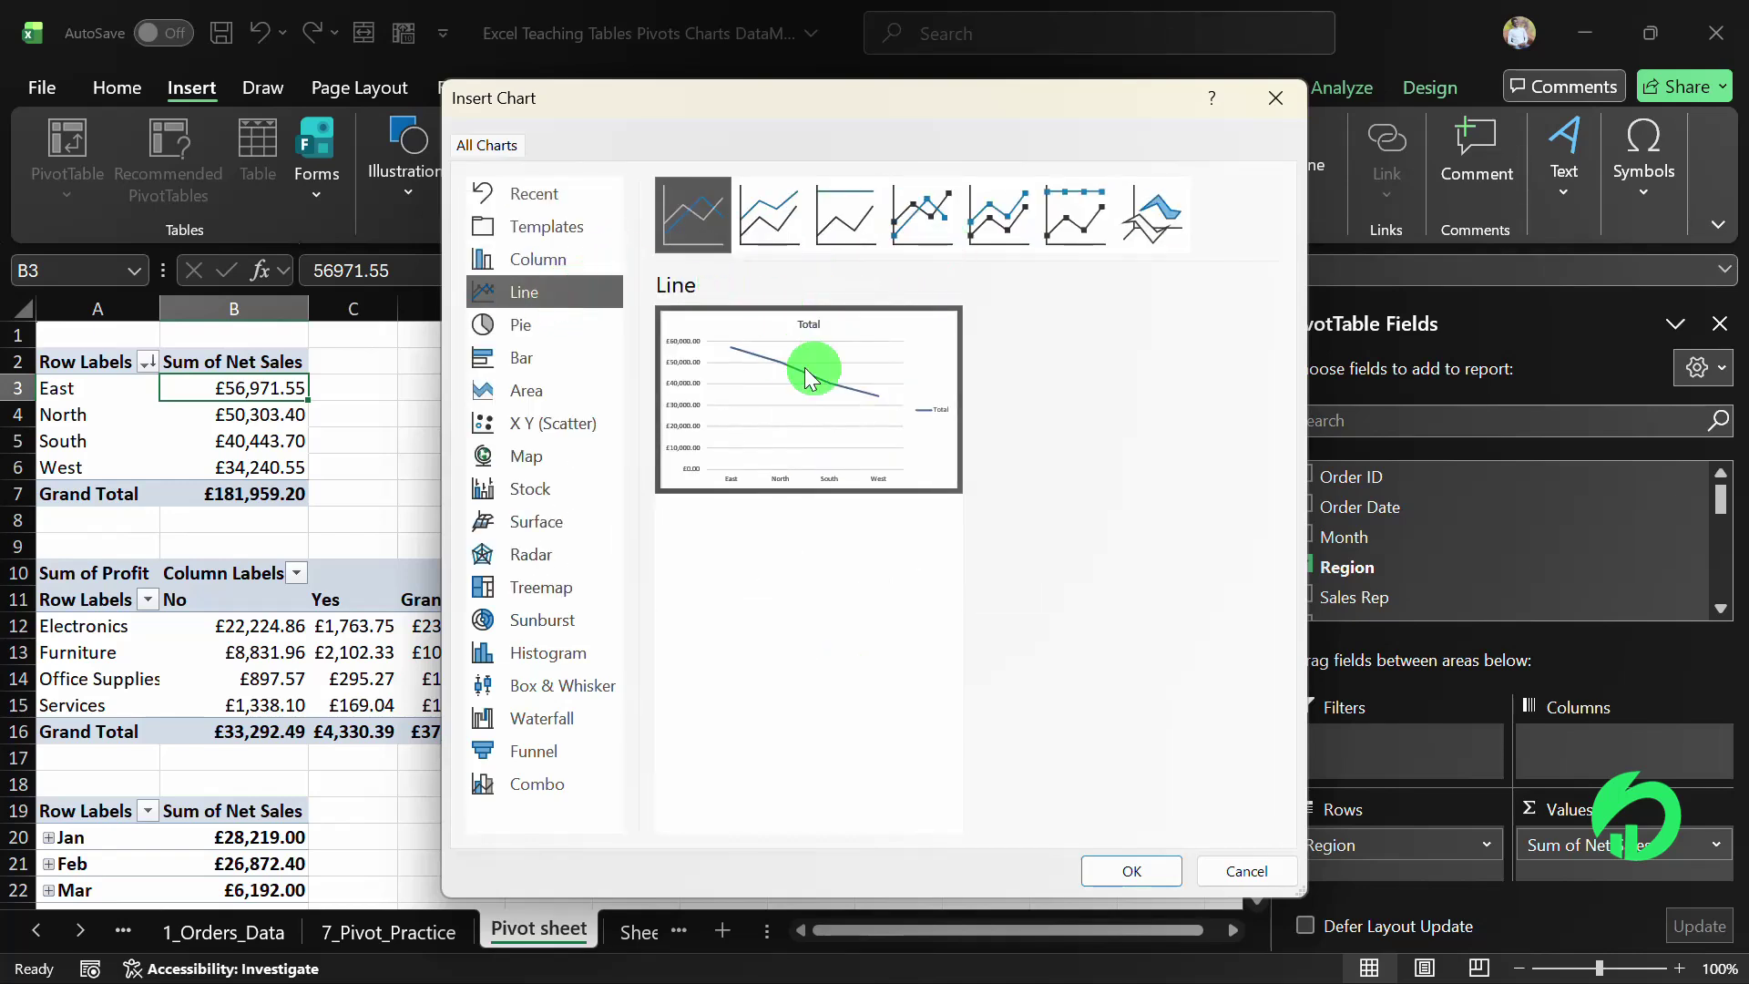
mouse_move(904, 360)
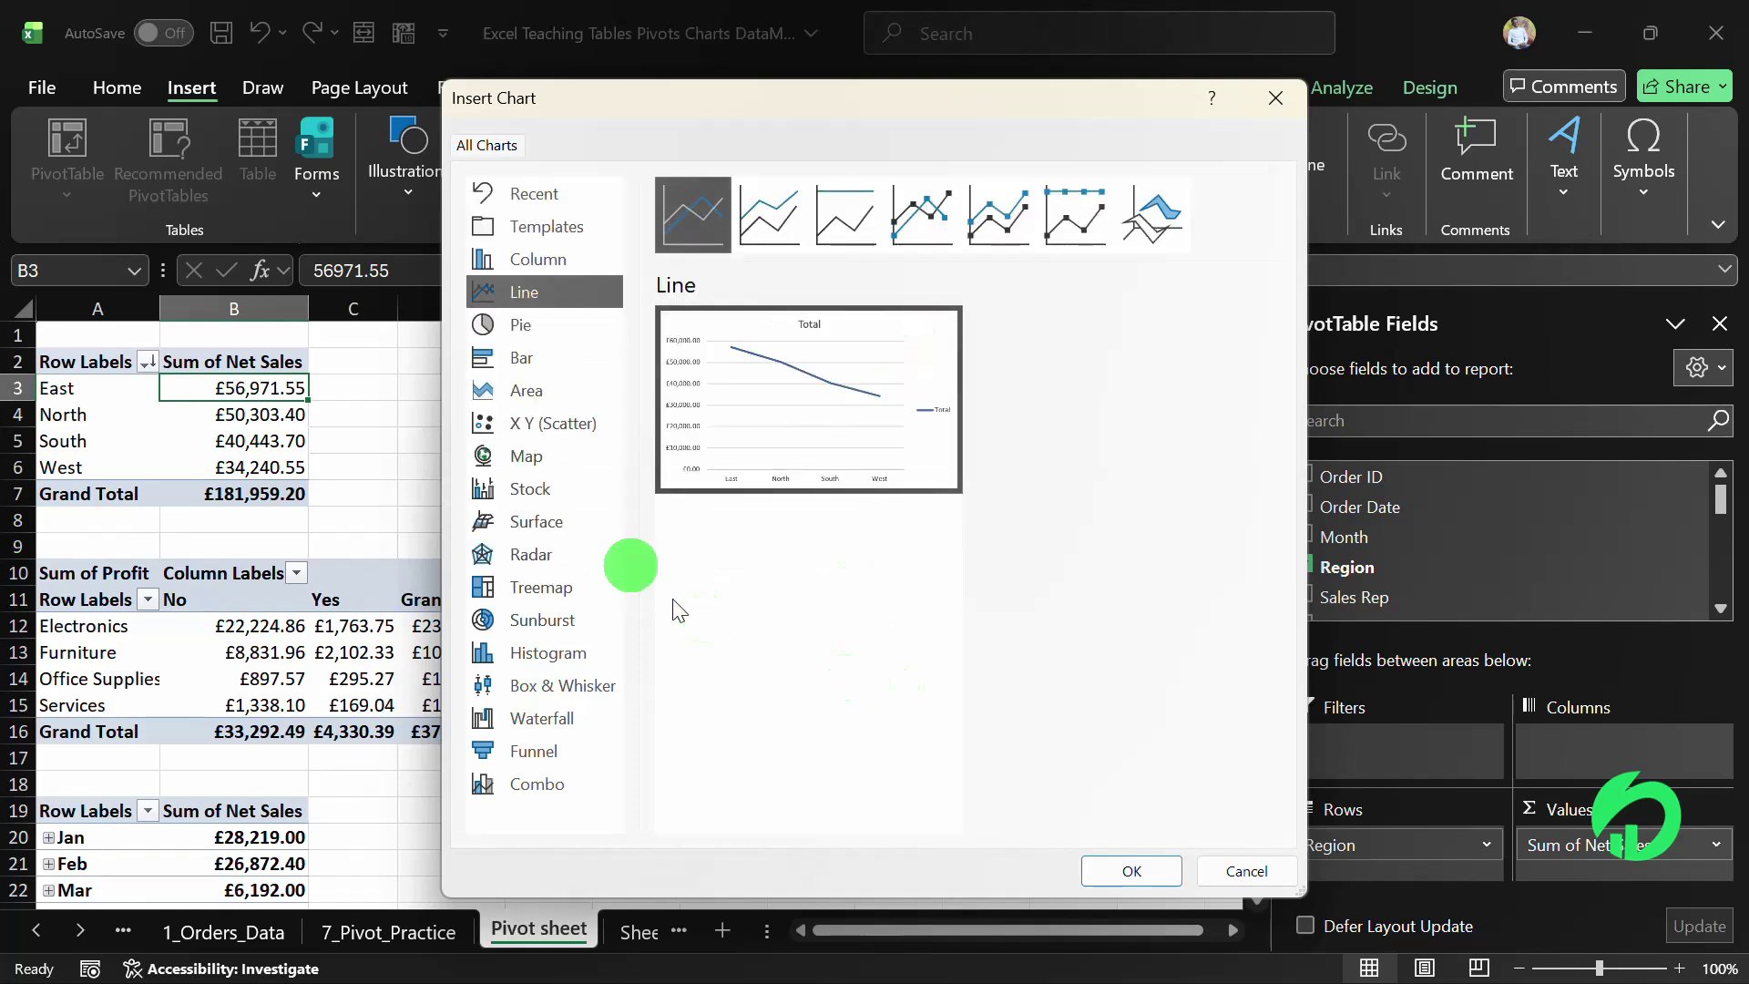
click(770, 210)
click(827, 197)
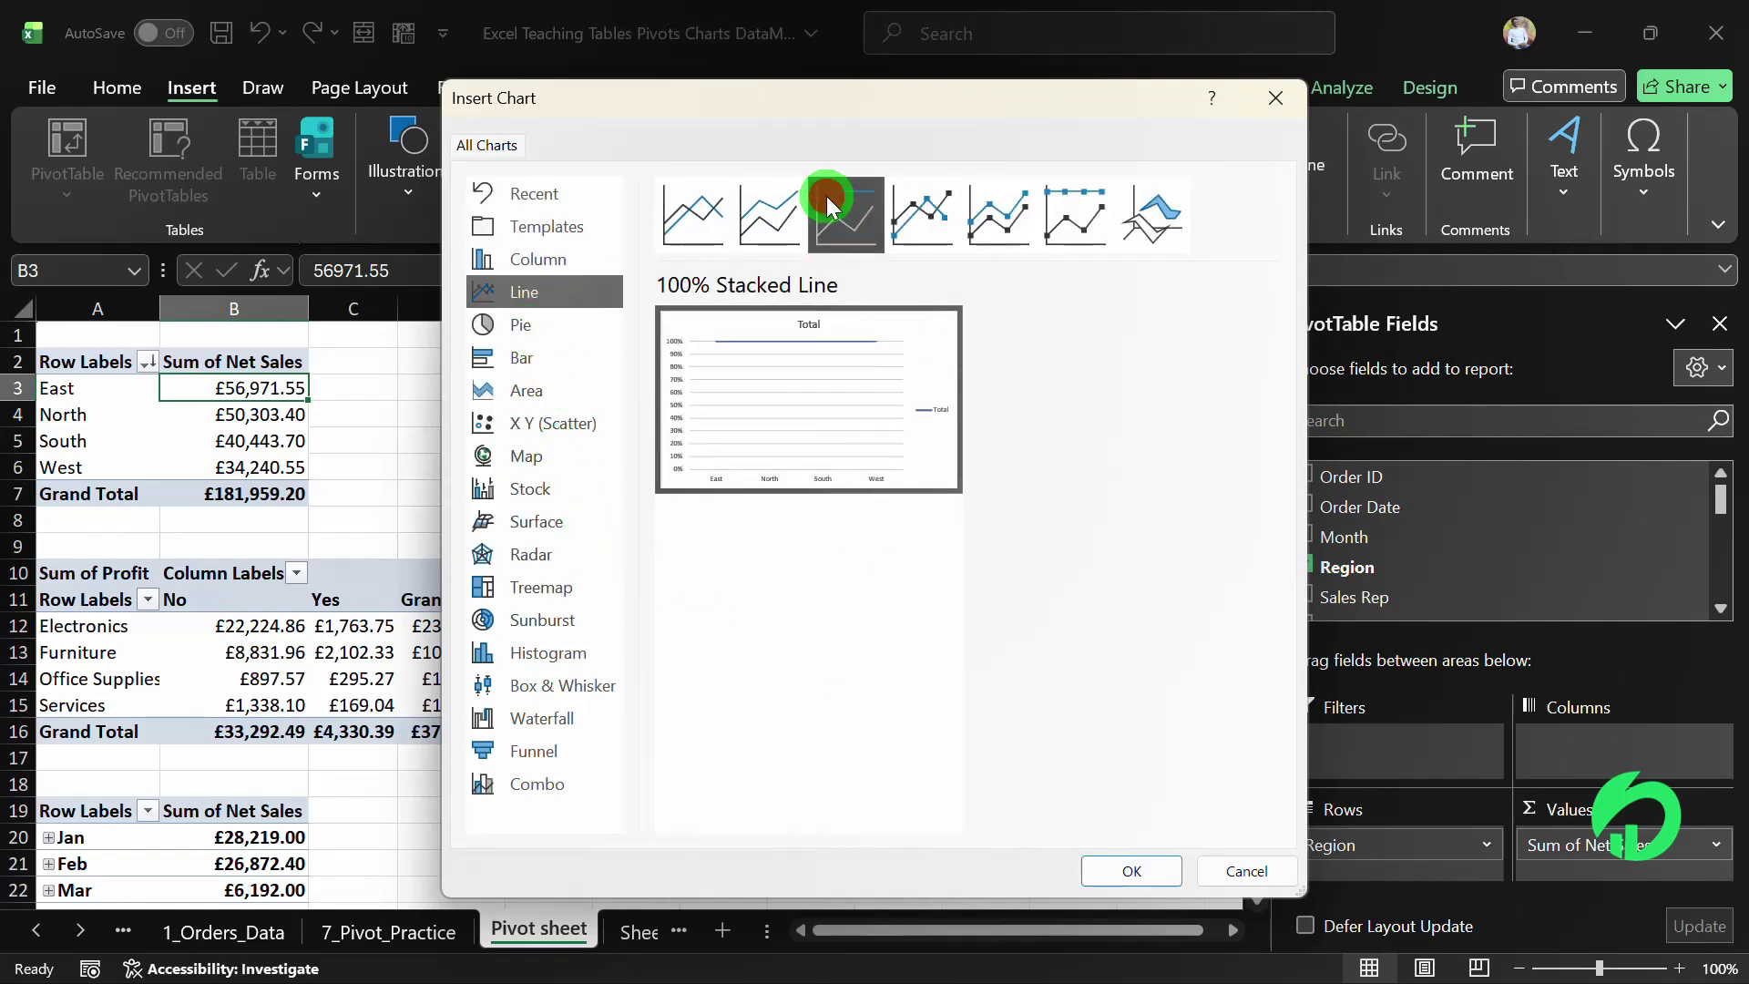
click(905, 203)
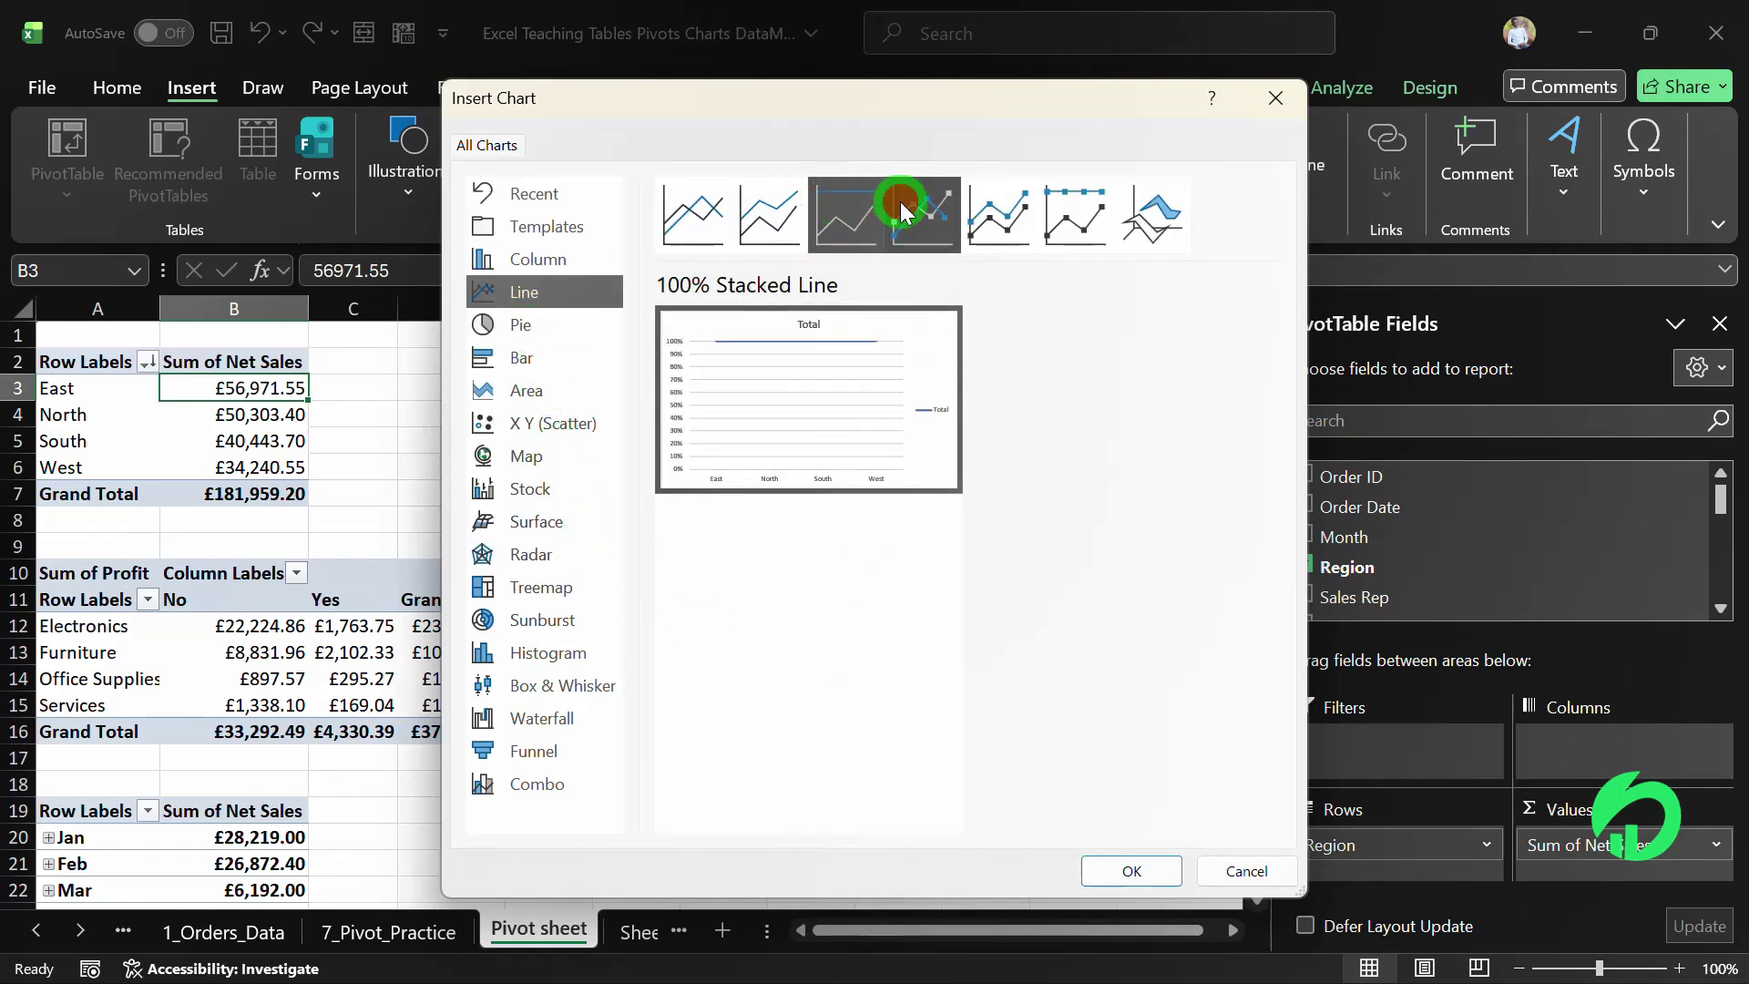
- Preview the regional net sales as pie, doughnut, clustered bar and area charts
click(539, 329)
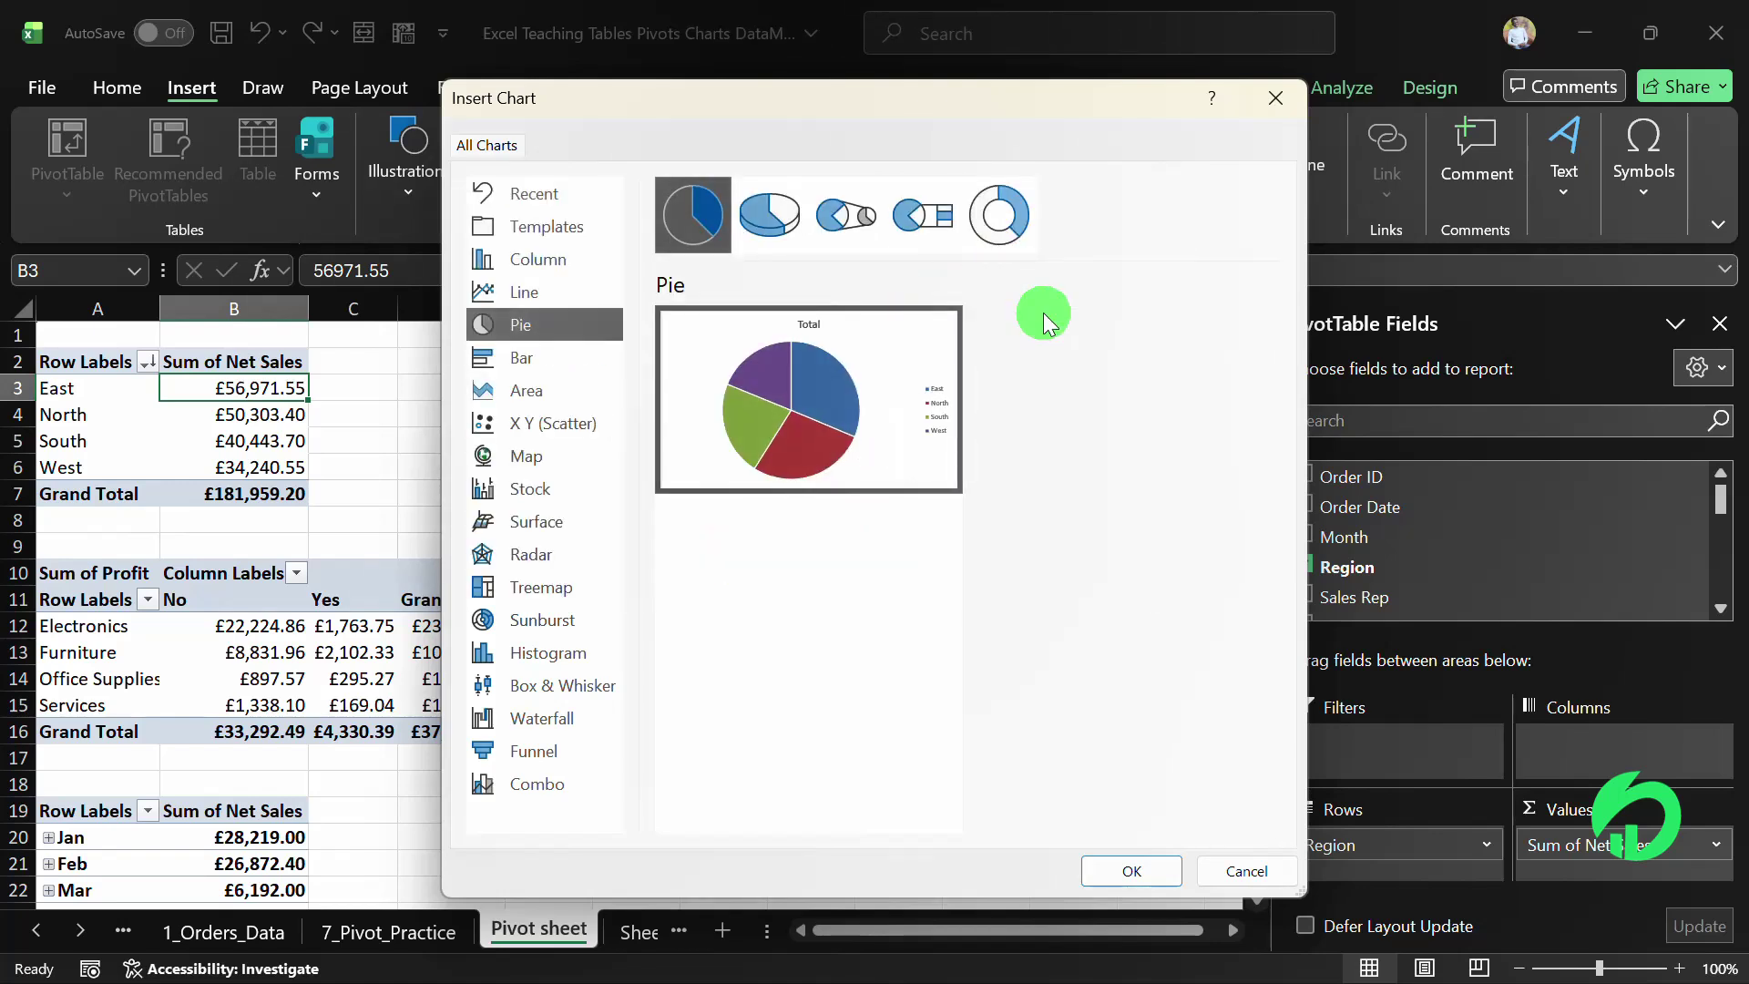
click(1009, 195)
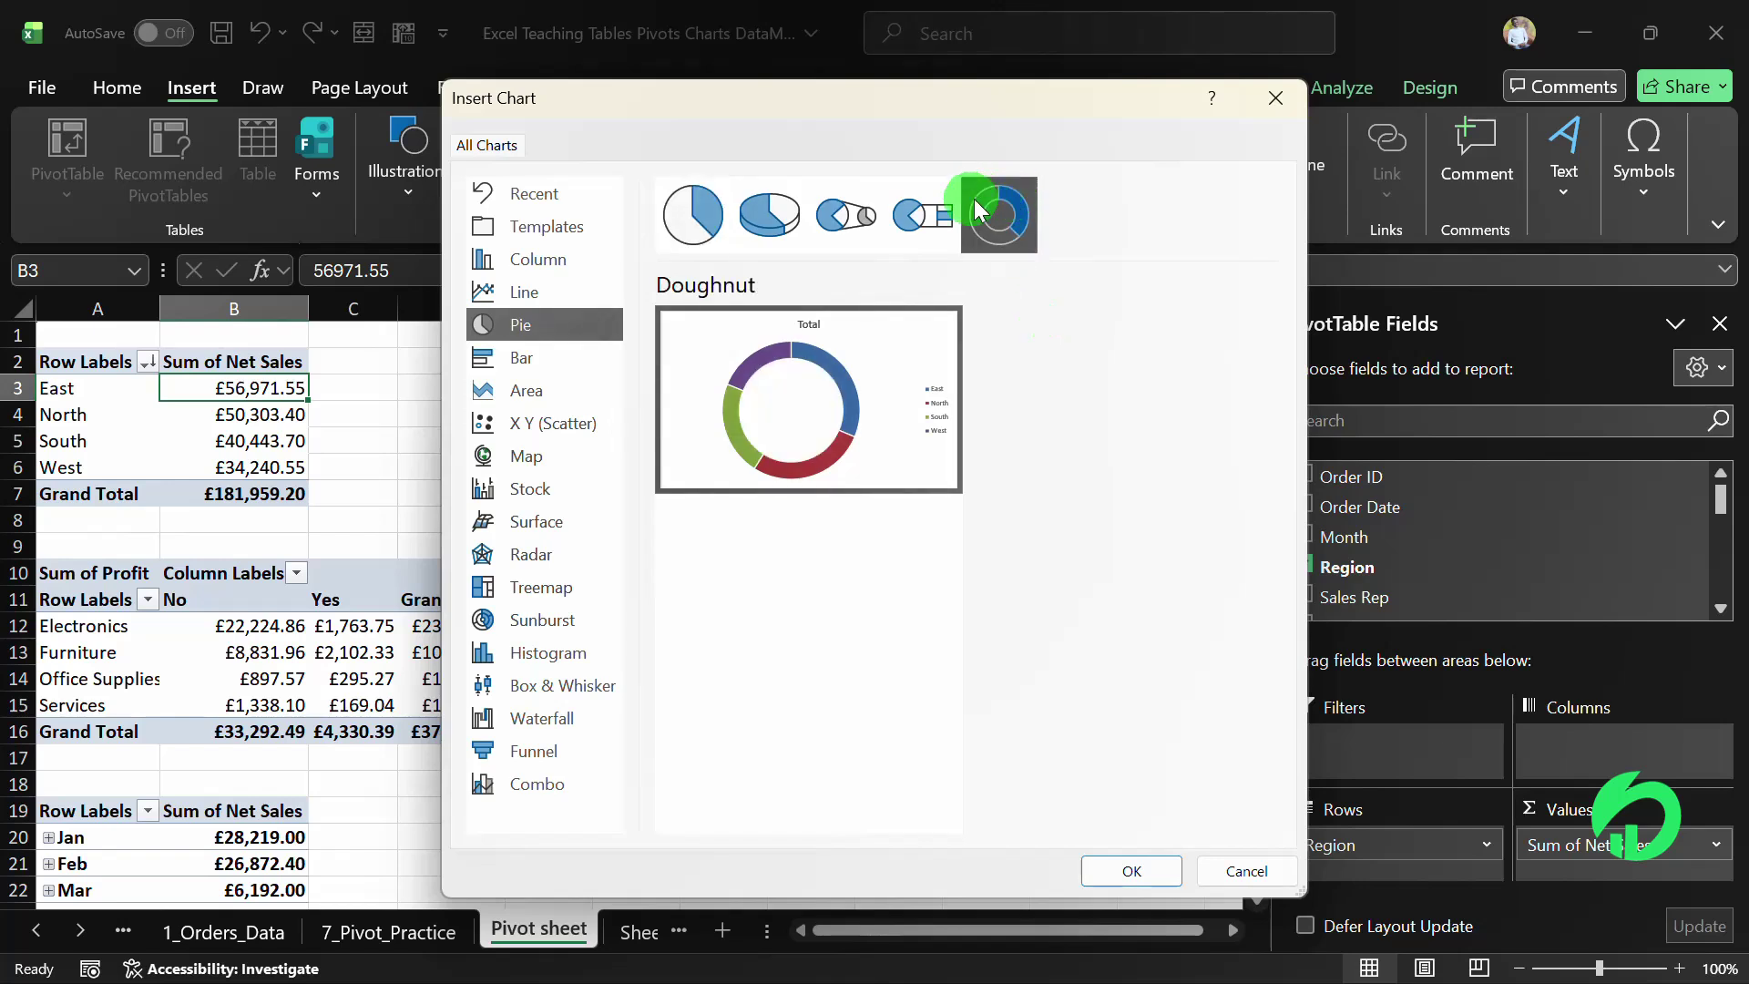
click(711, 244)
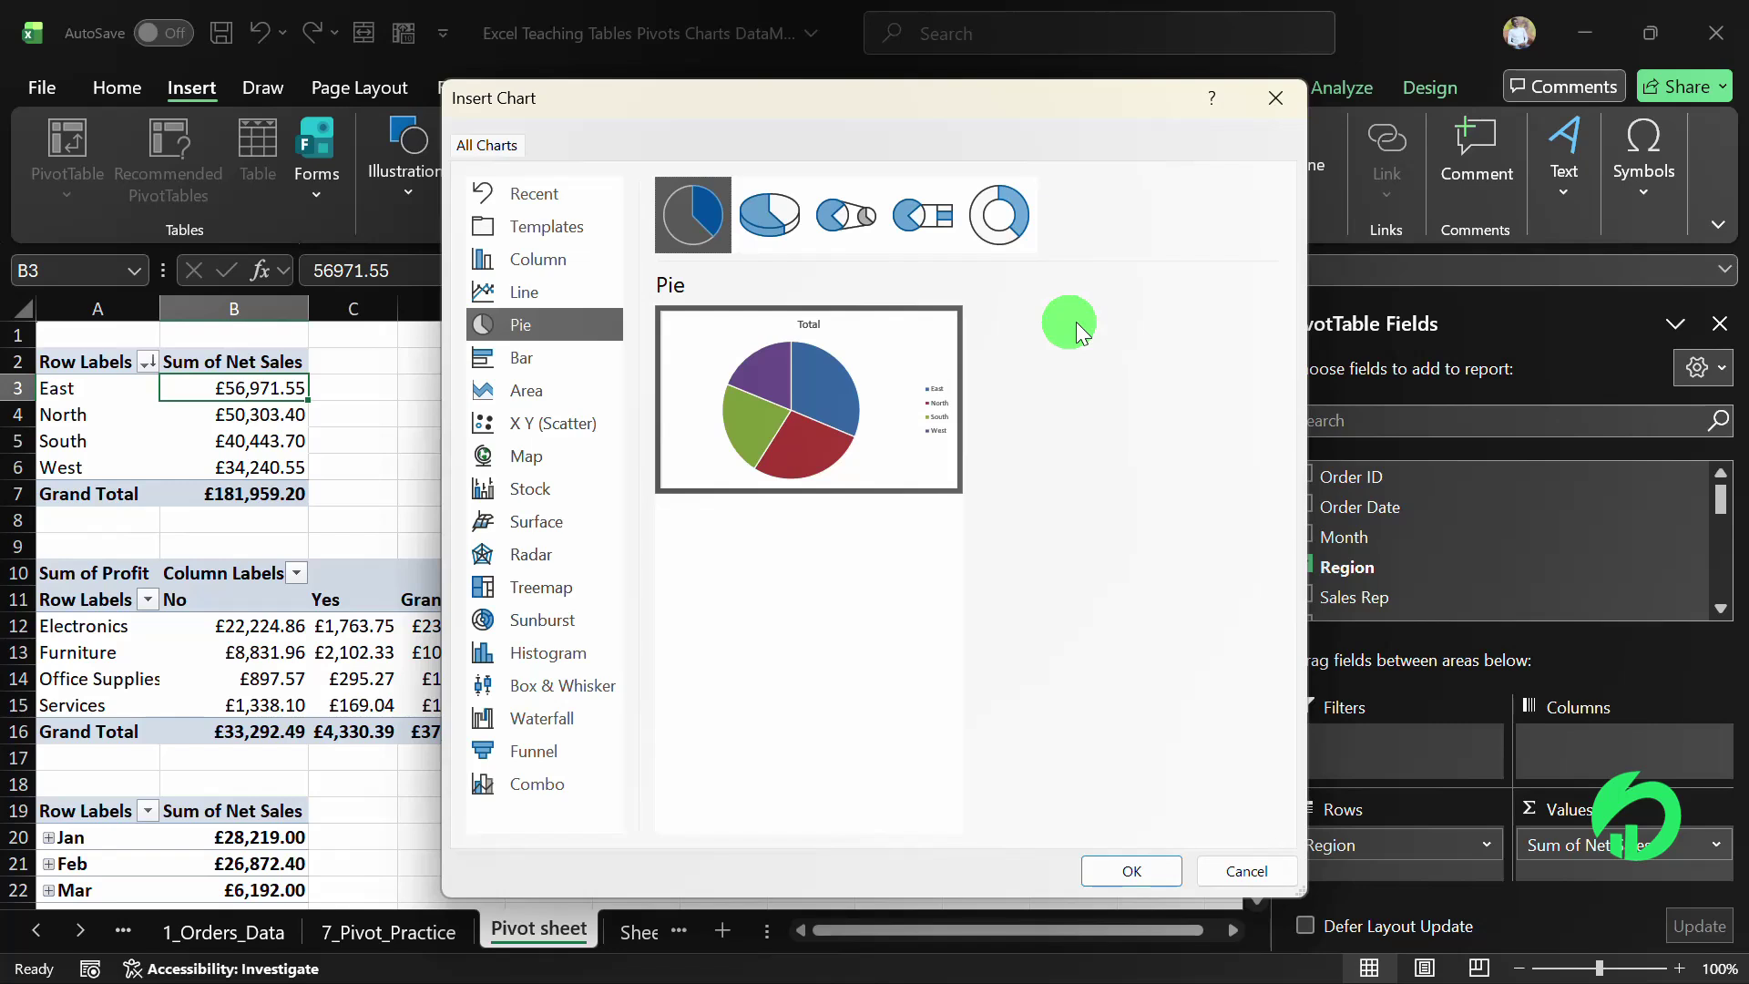
click(517, 364)
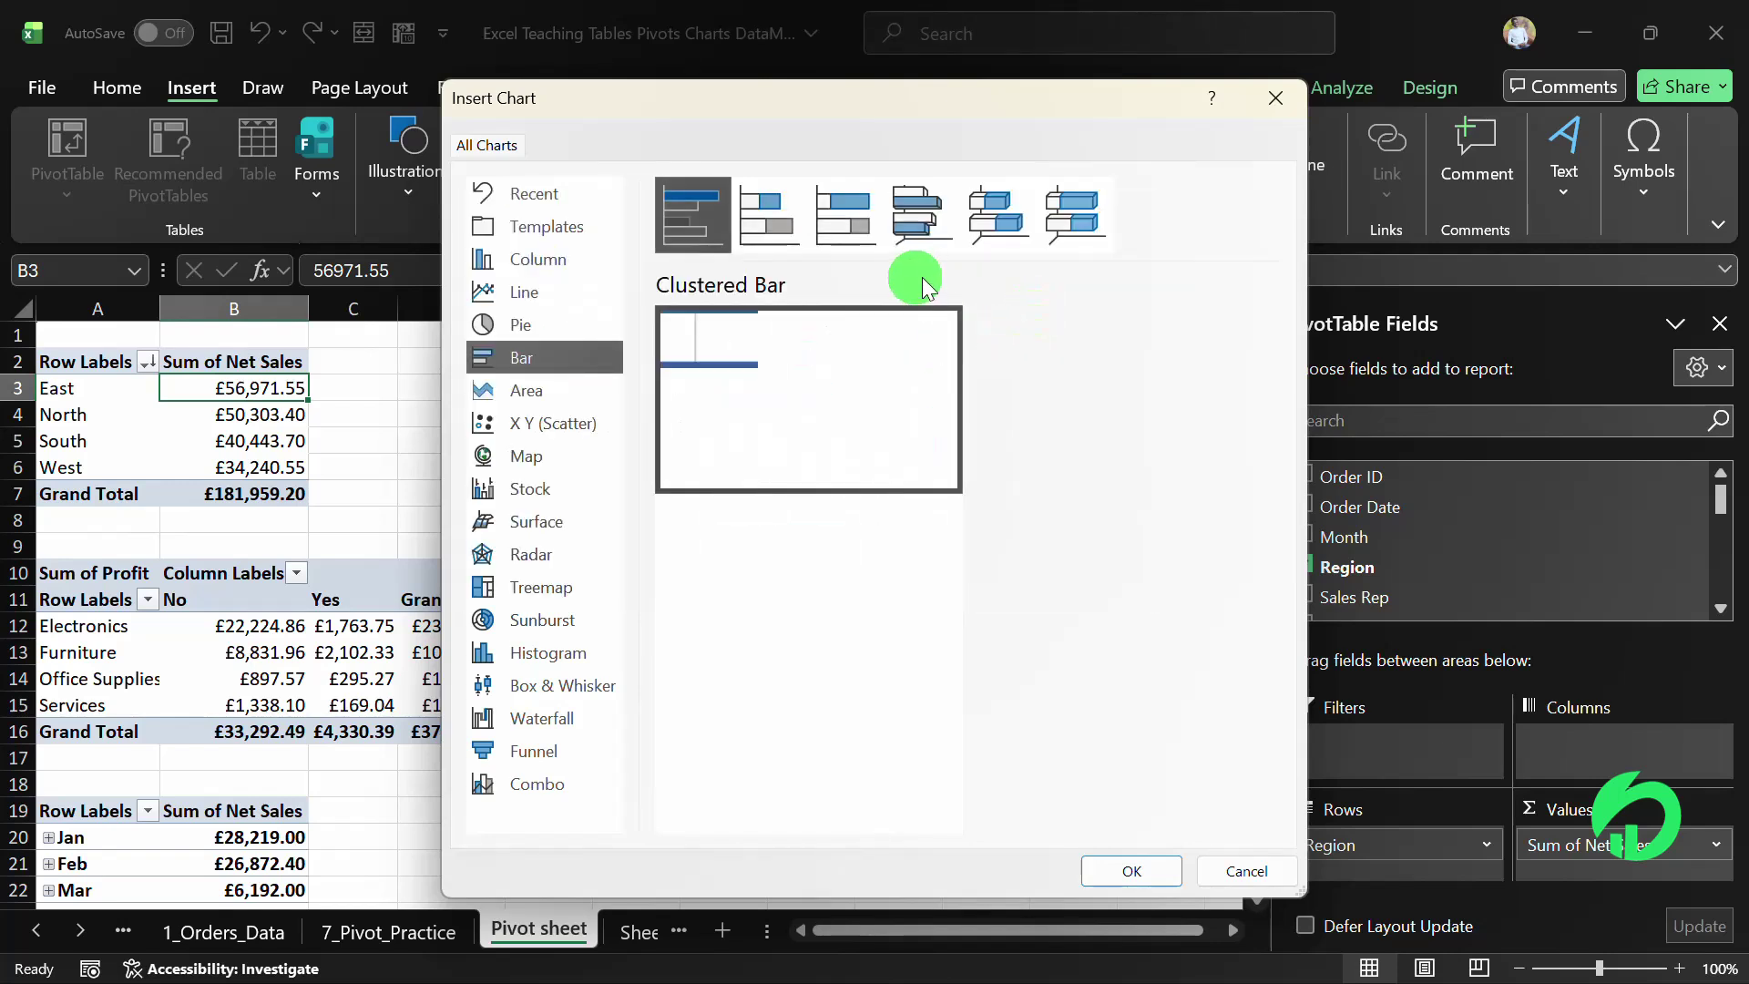
click(527, 397)
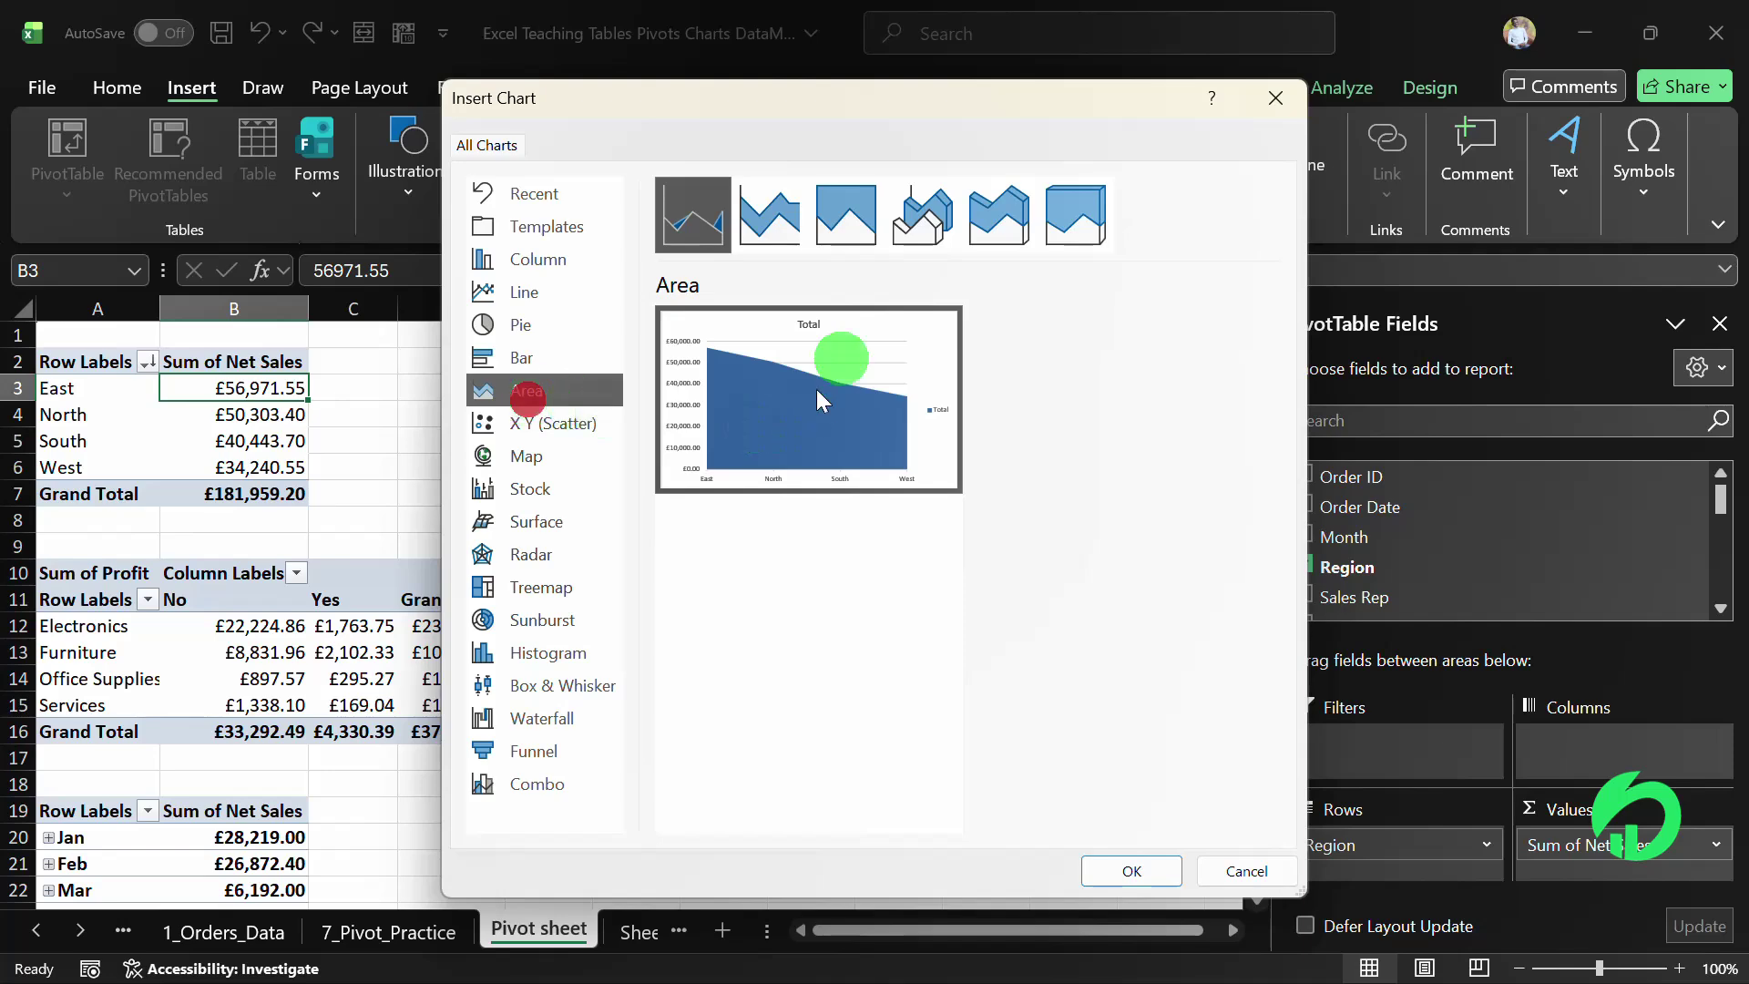
mouse_move(947, 305)
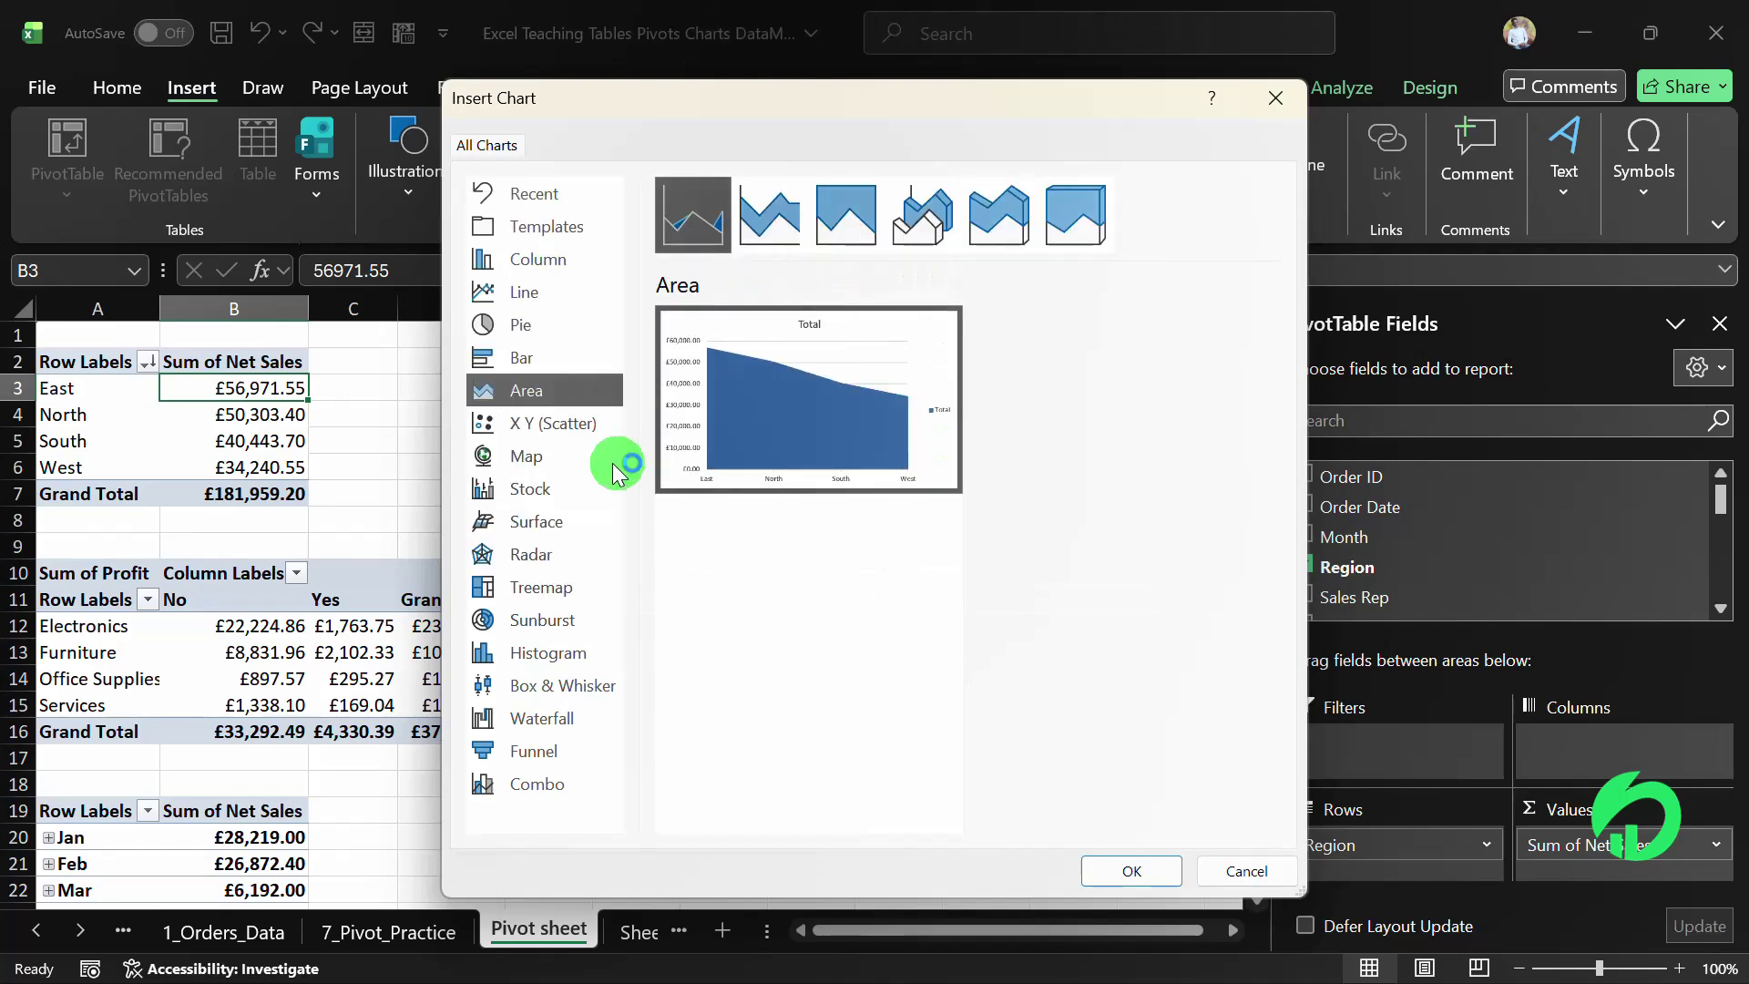
- Check whether each remaining chart type, from X Y (Scatter) through Combo, is available for the PivotTable, and close the chart choices without inserting one
click(555, 430)
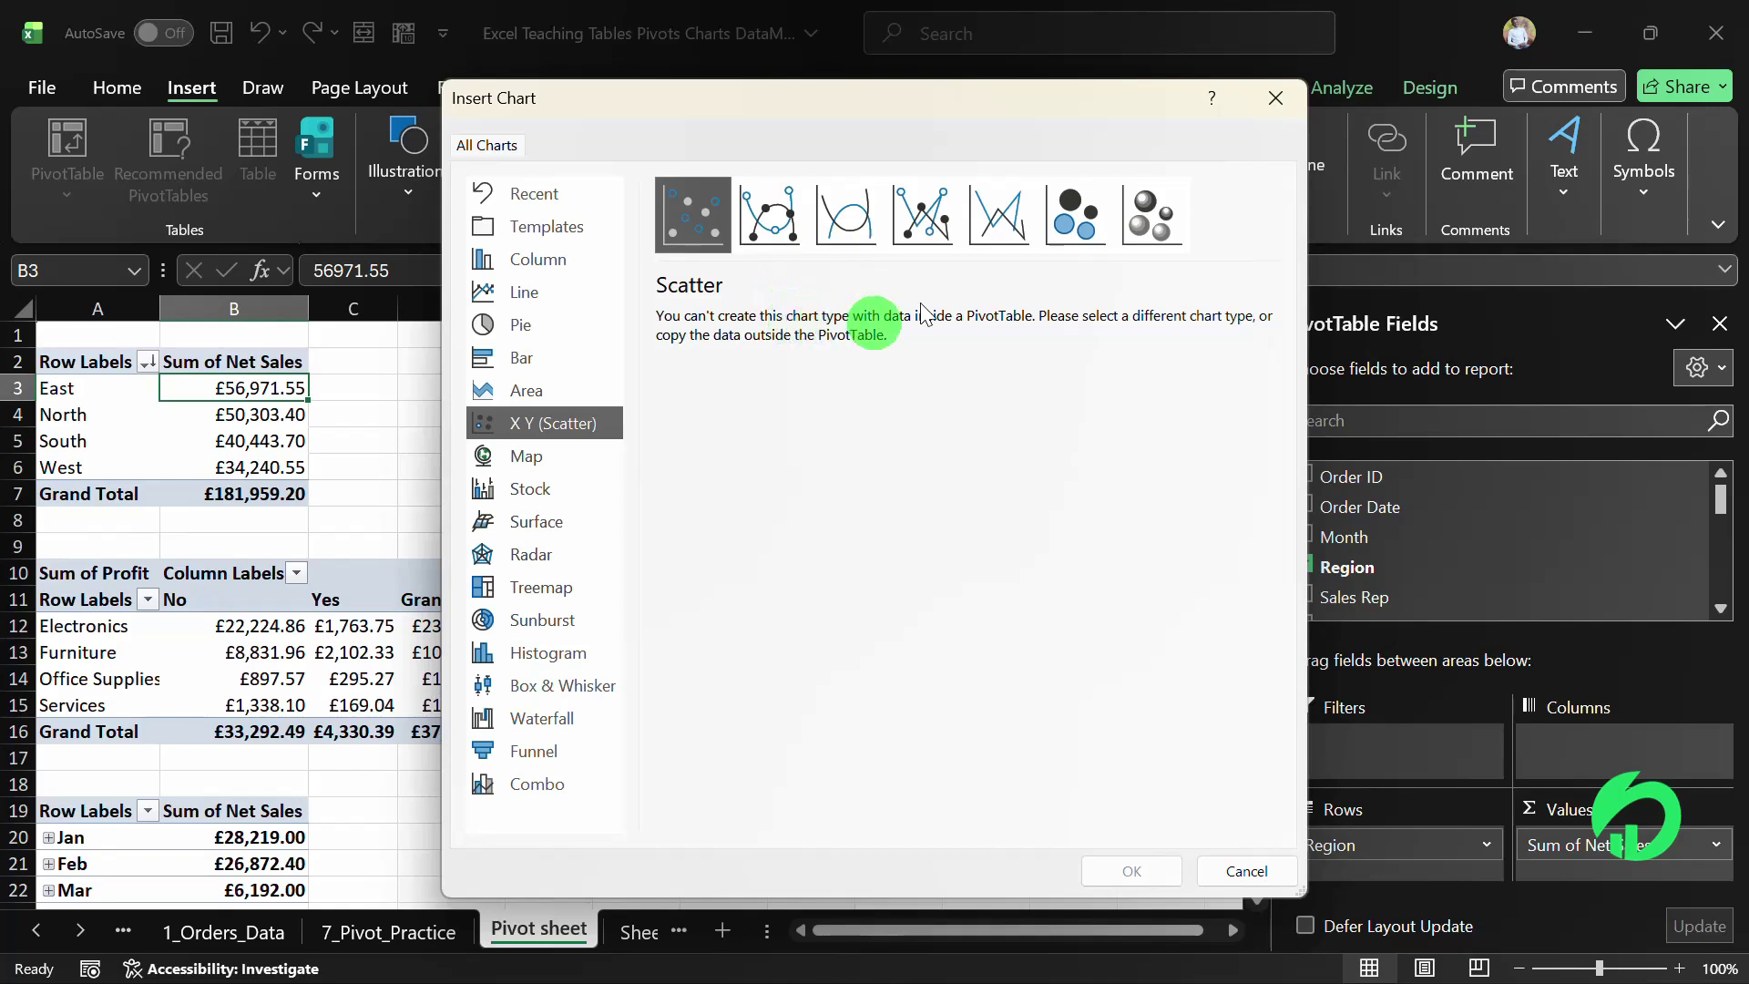
click(565, 465)
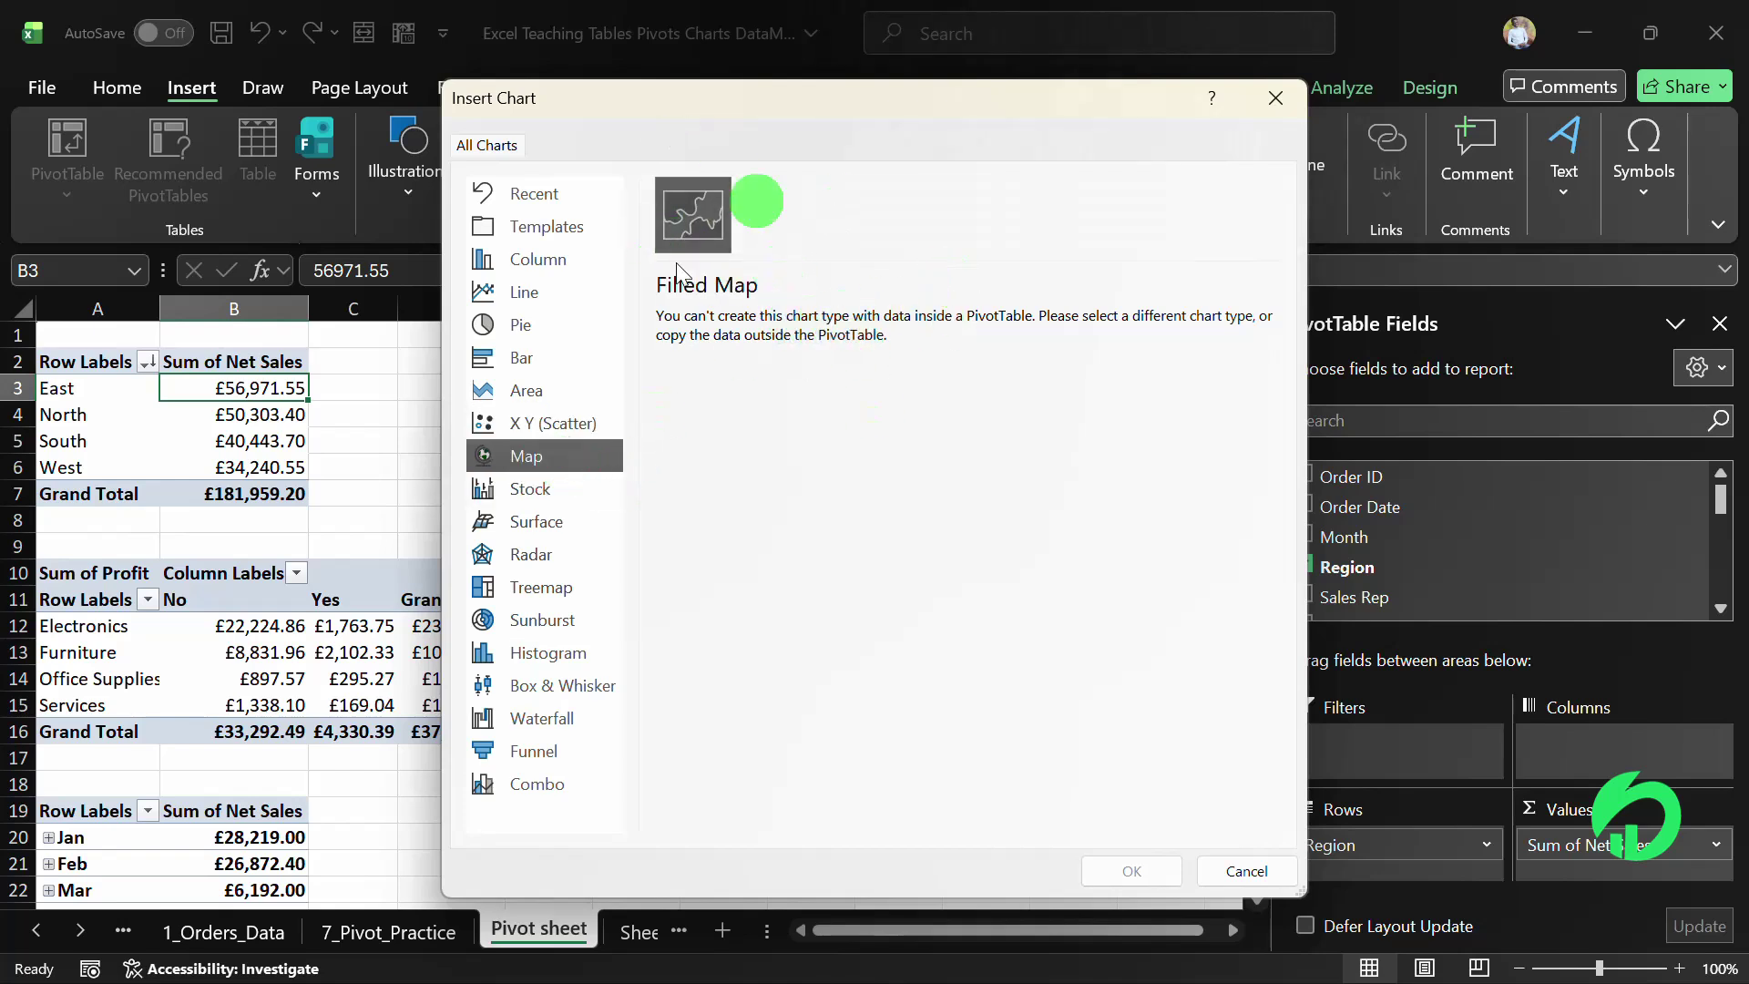
click(541, 495)
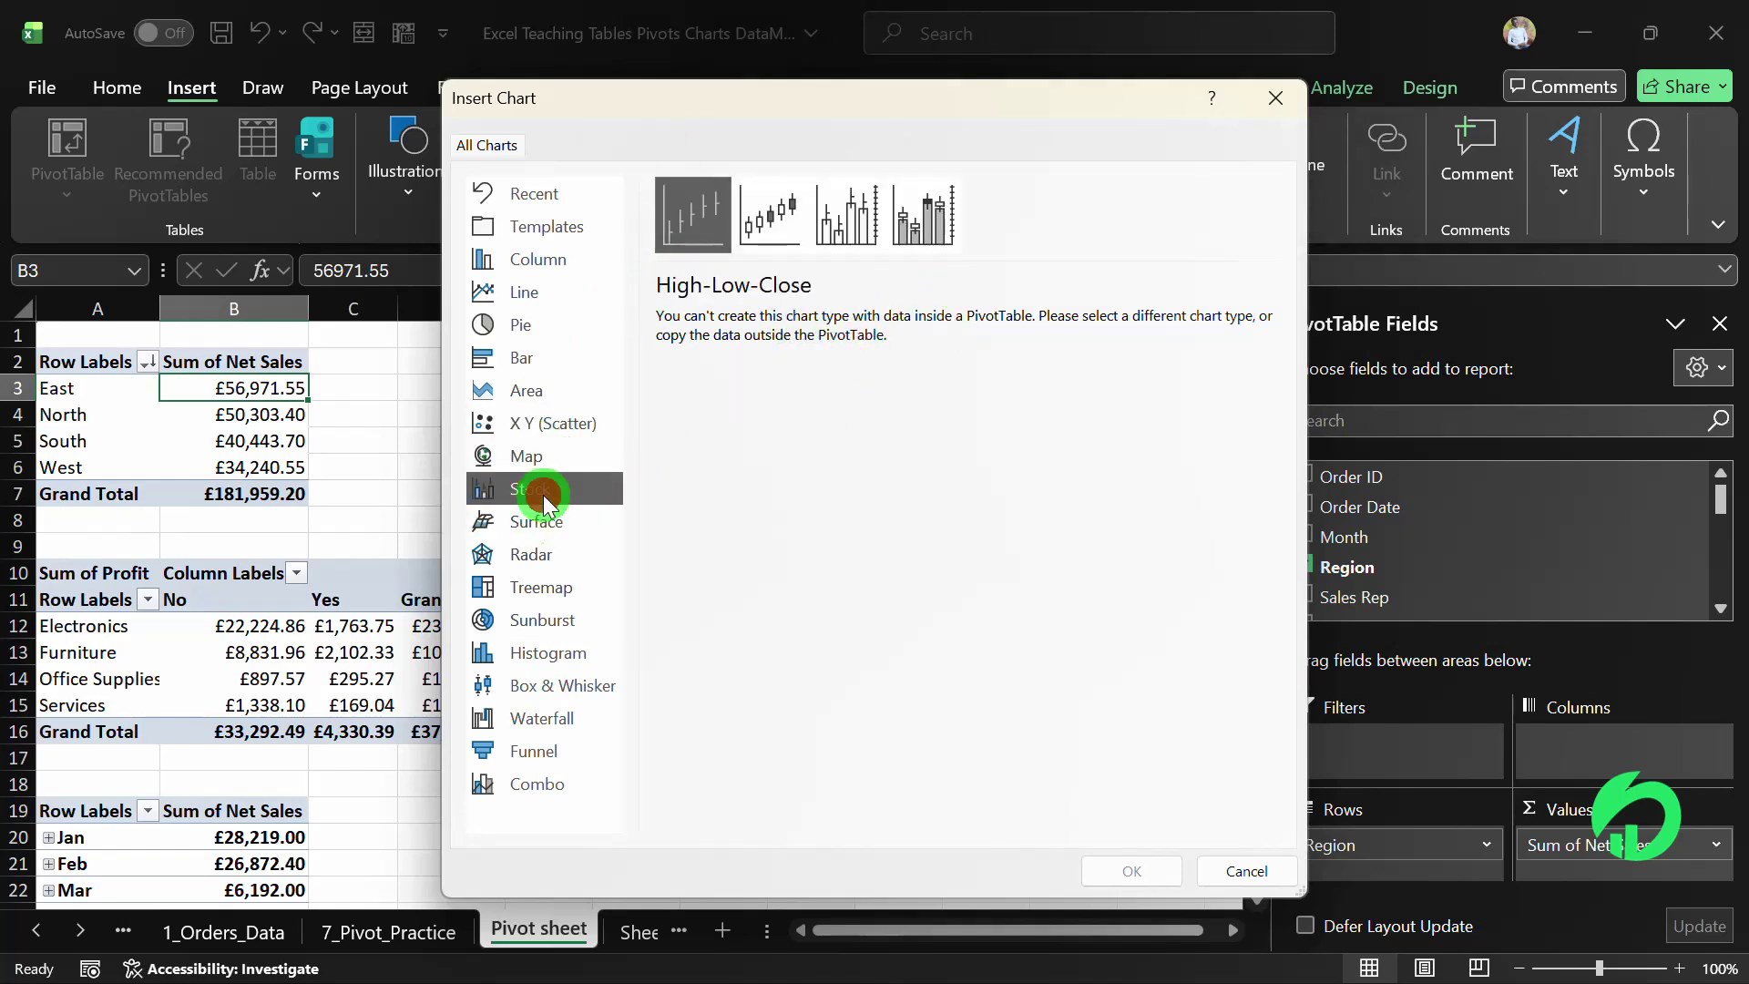
click(536, 527)
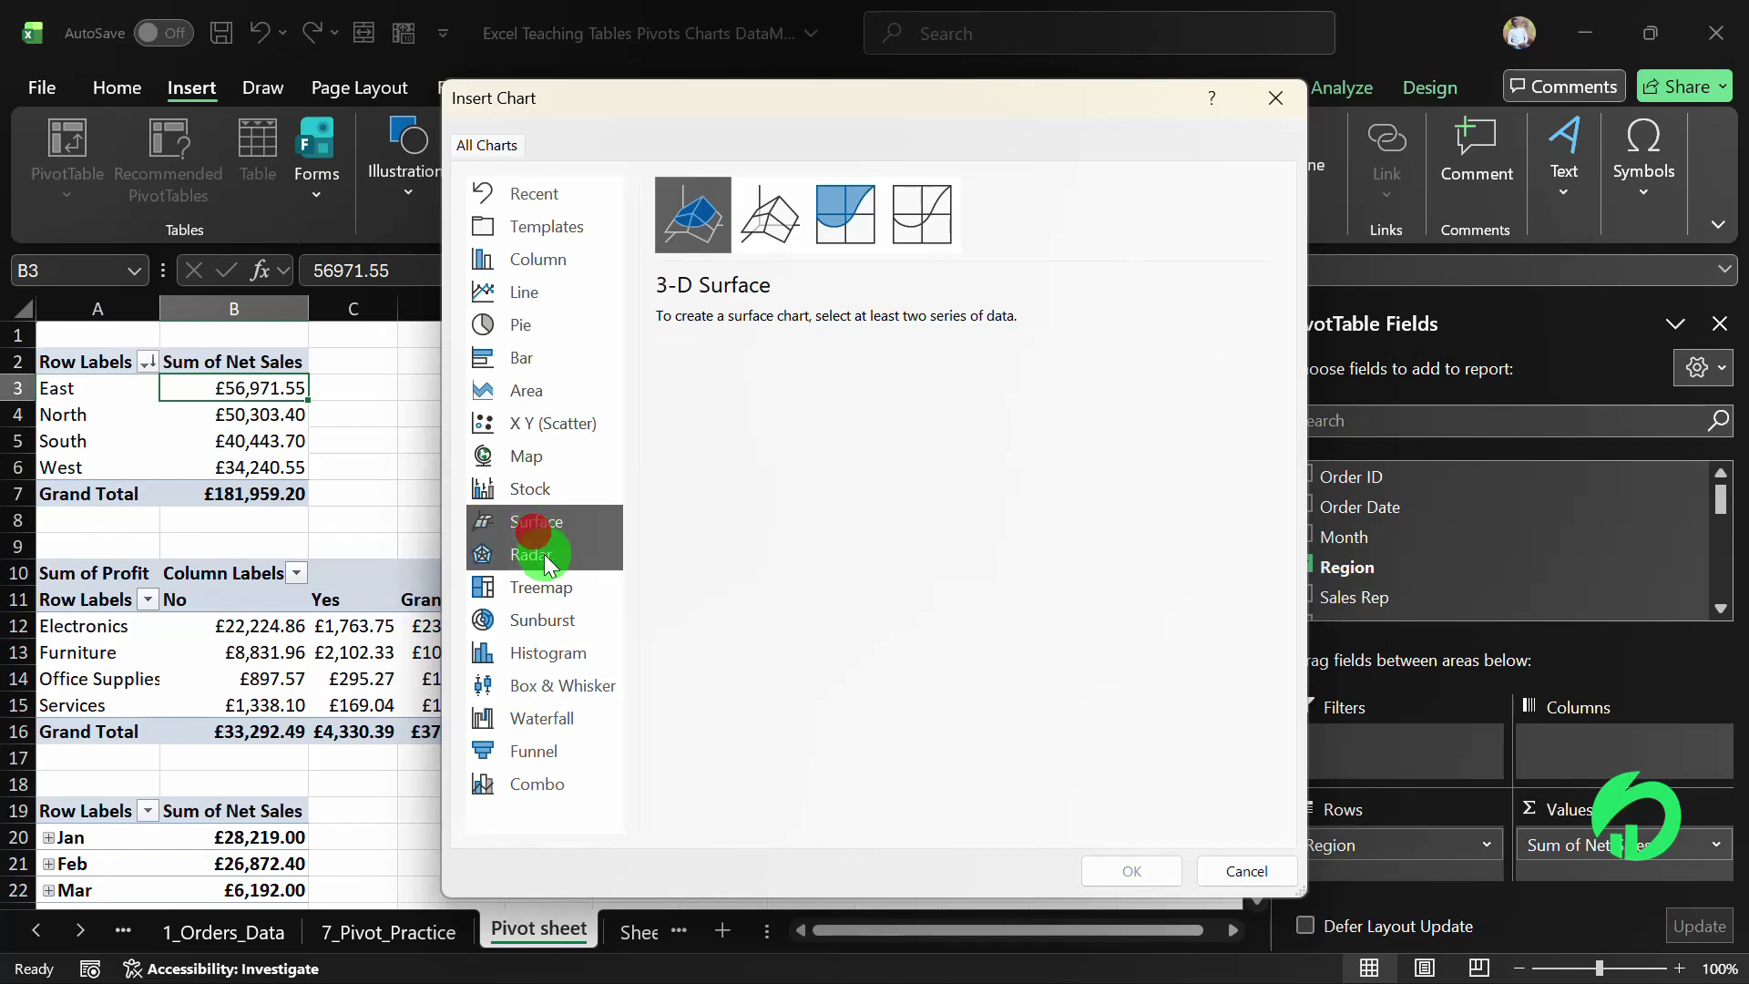
click(536, 552)
click(537, 590)
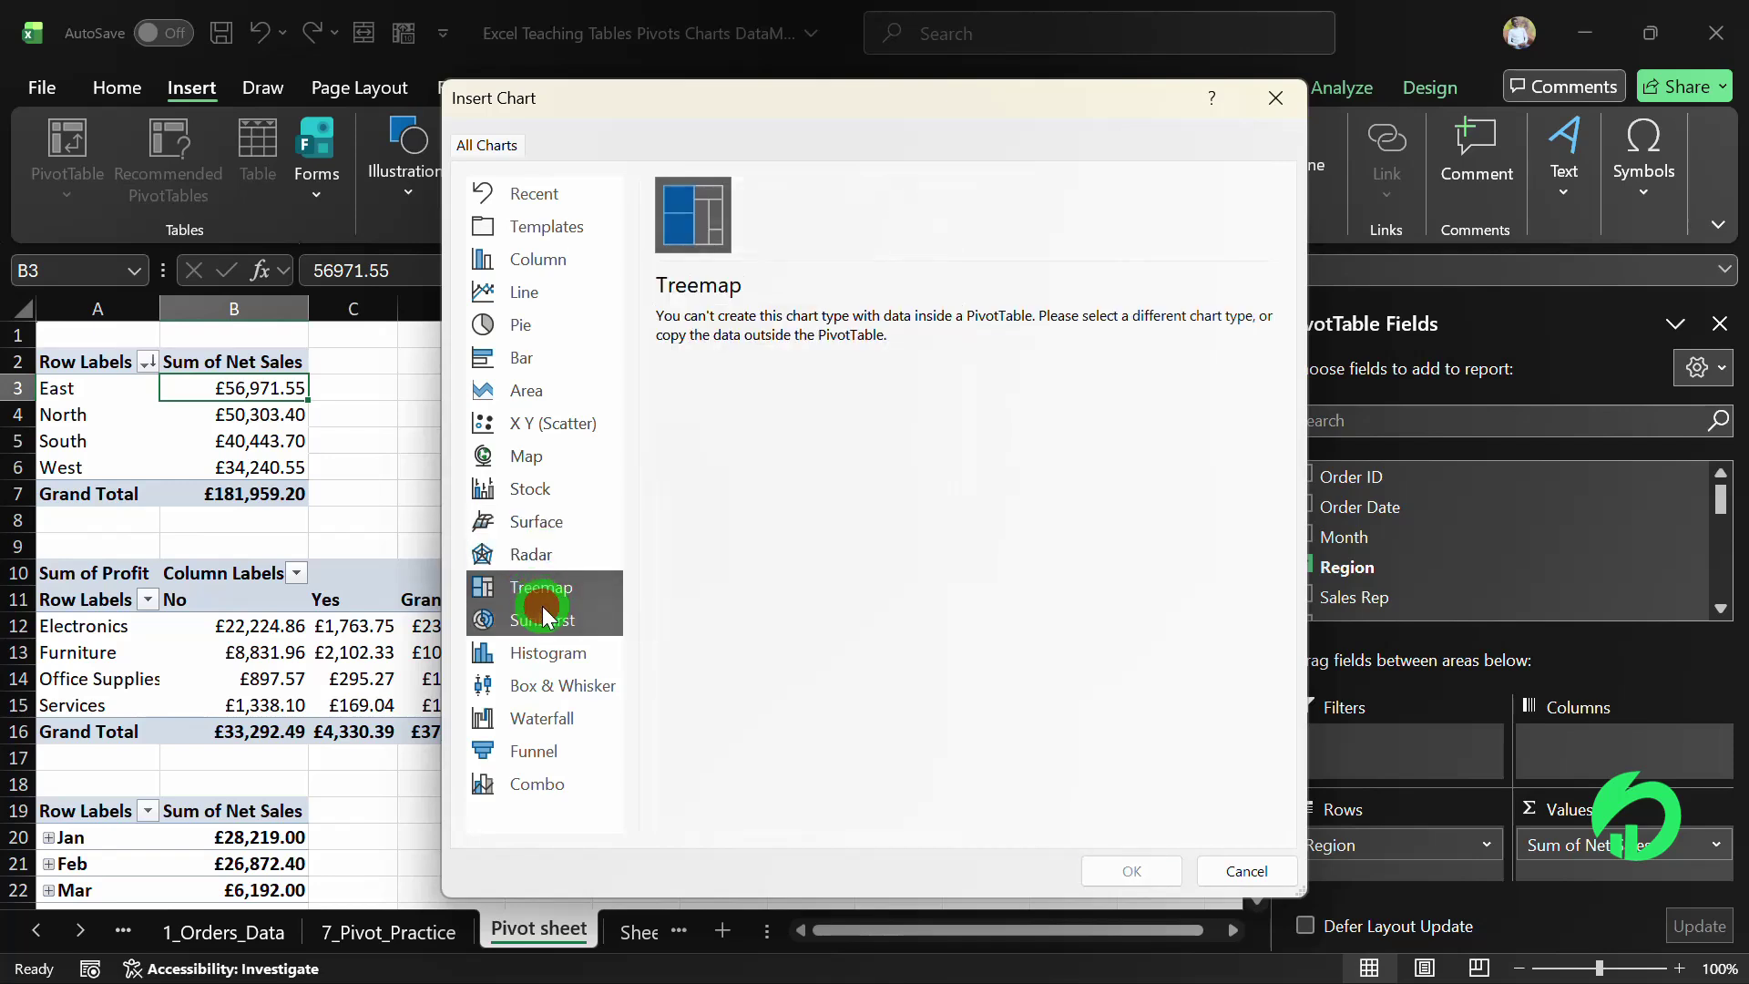
click(543, 621)
click(553, 656)
click(548, 685)
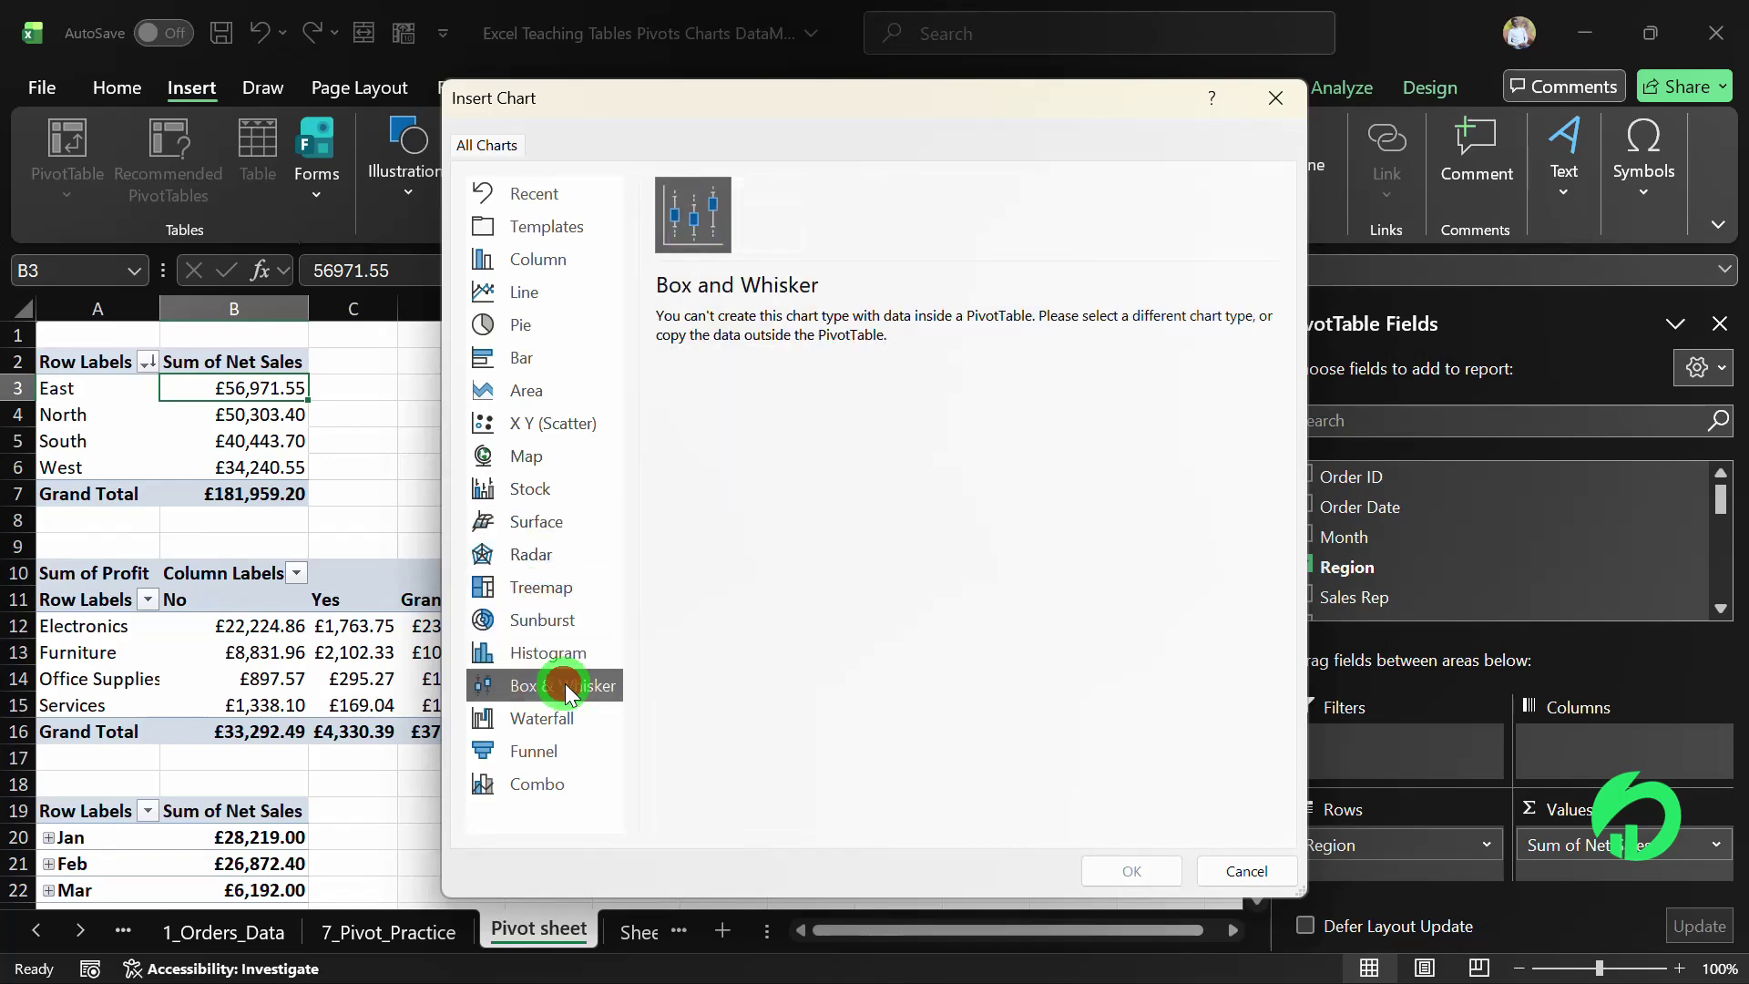
click(549, 724)
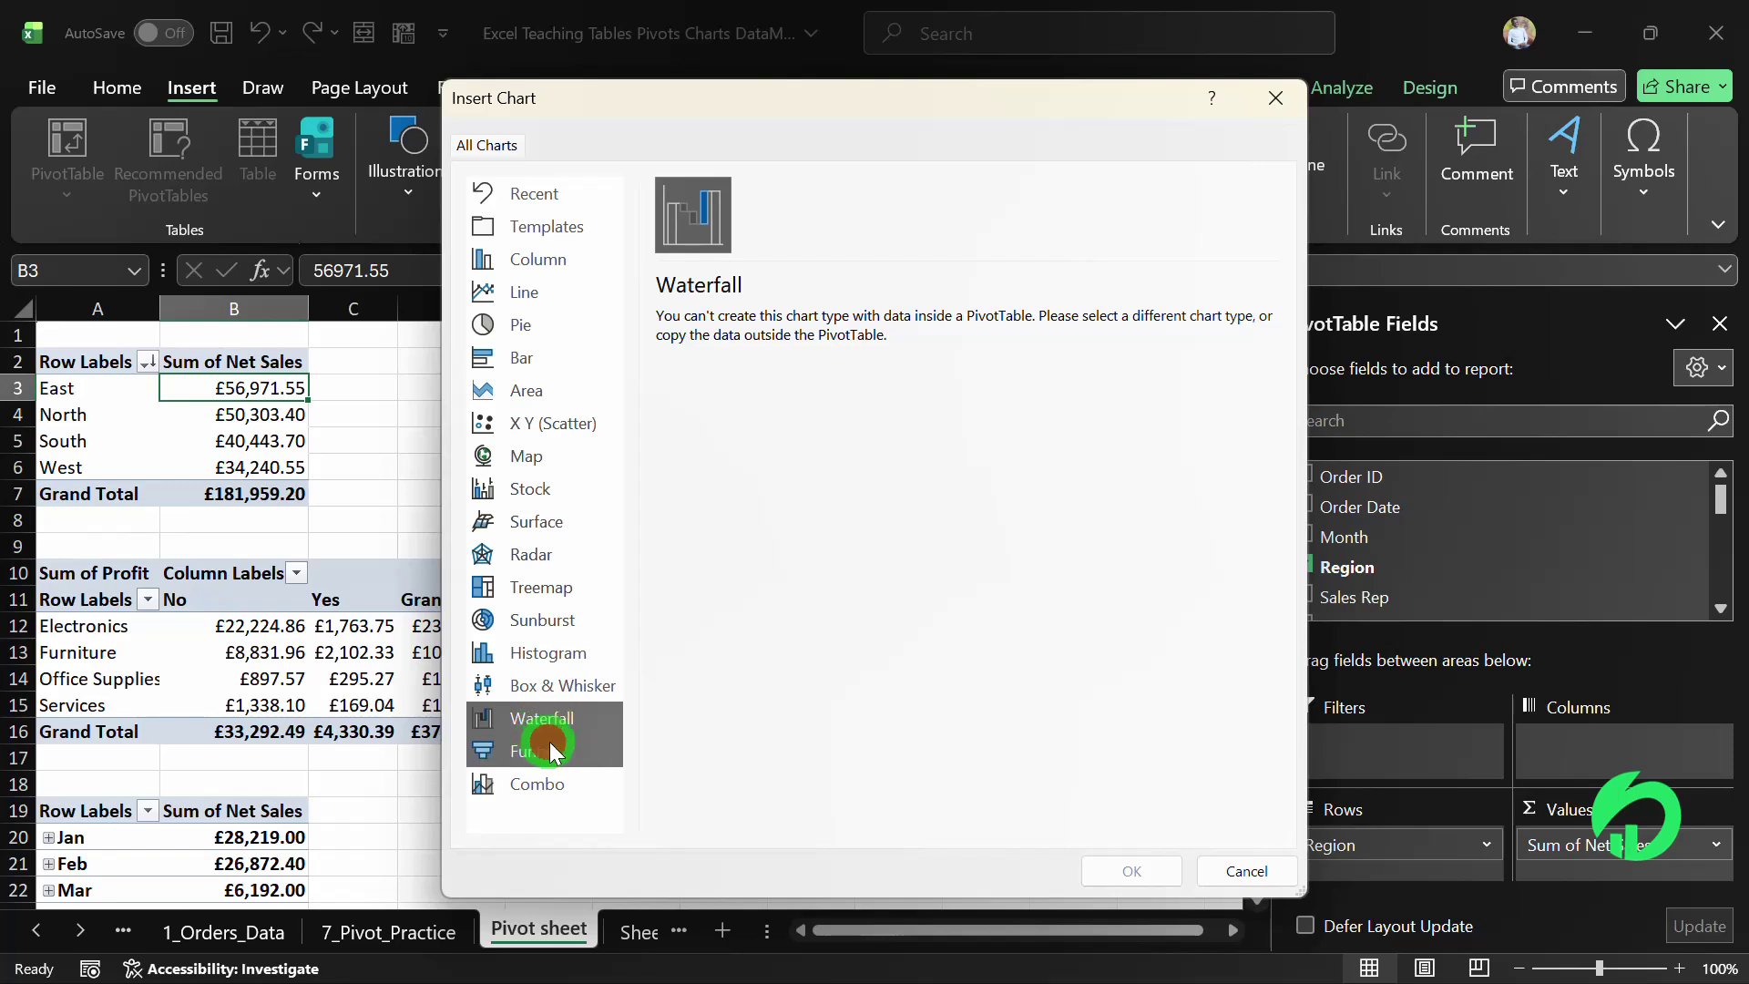
click(550, 749)
click(552, 792)
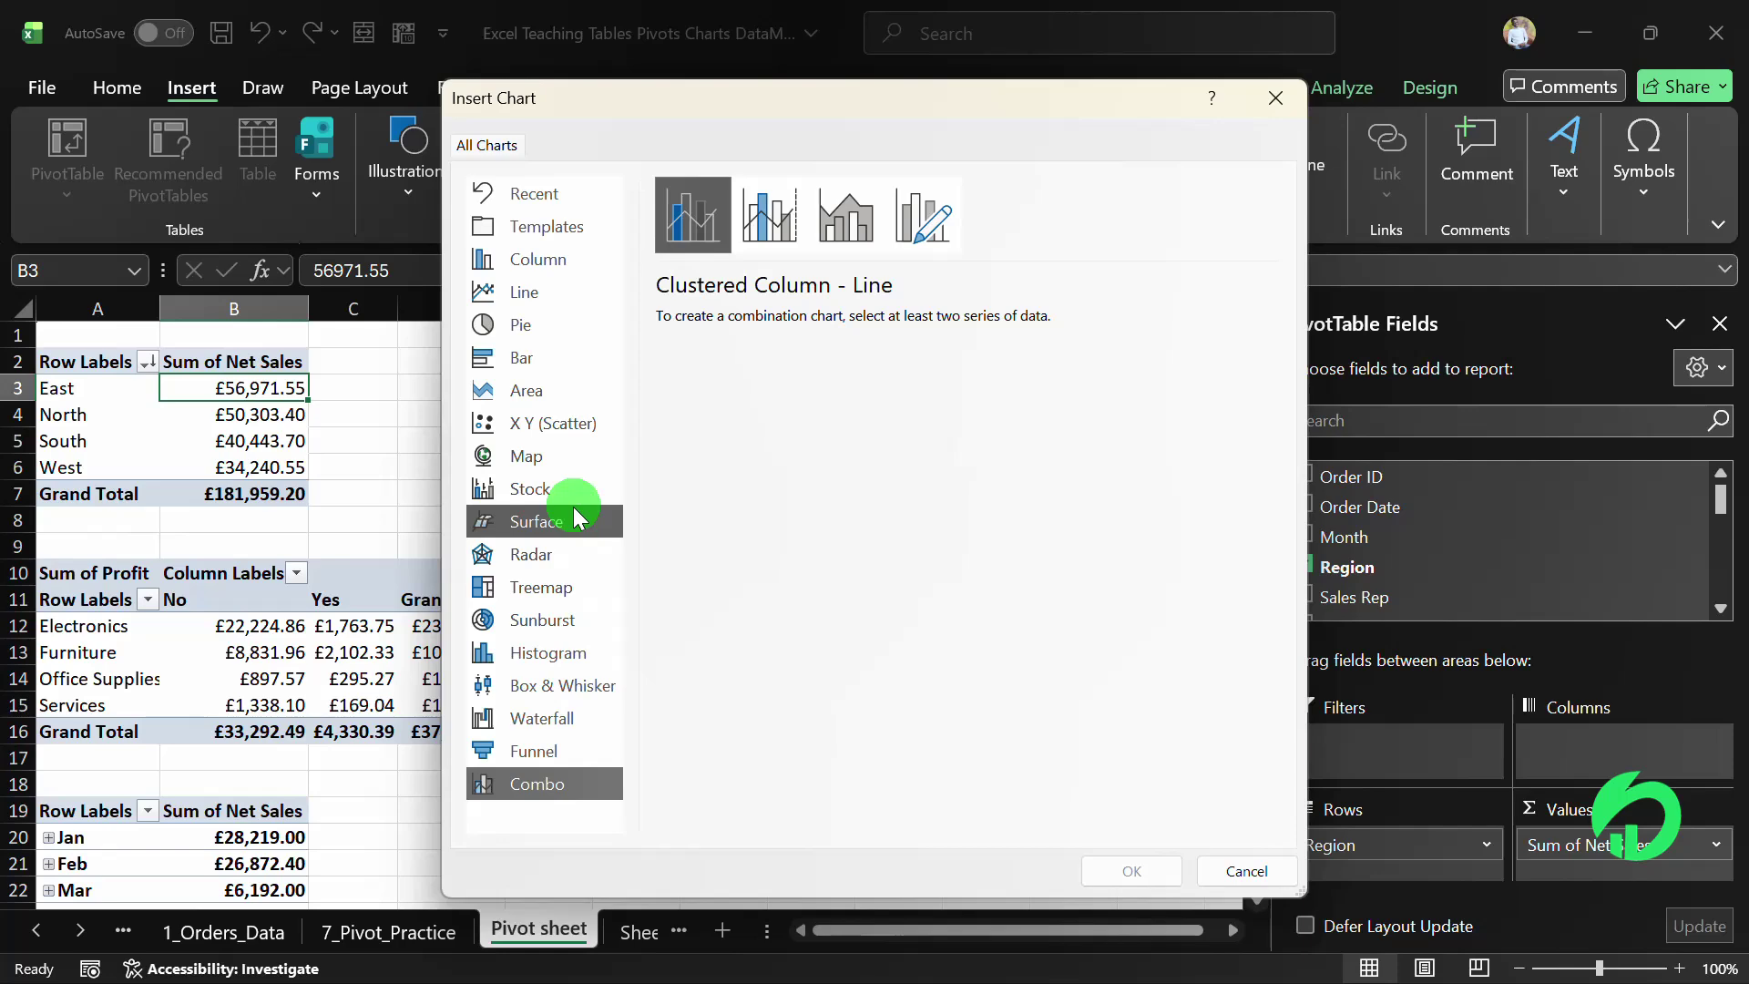
click(1260, 873)
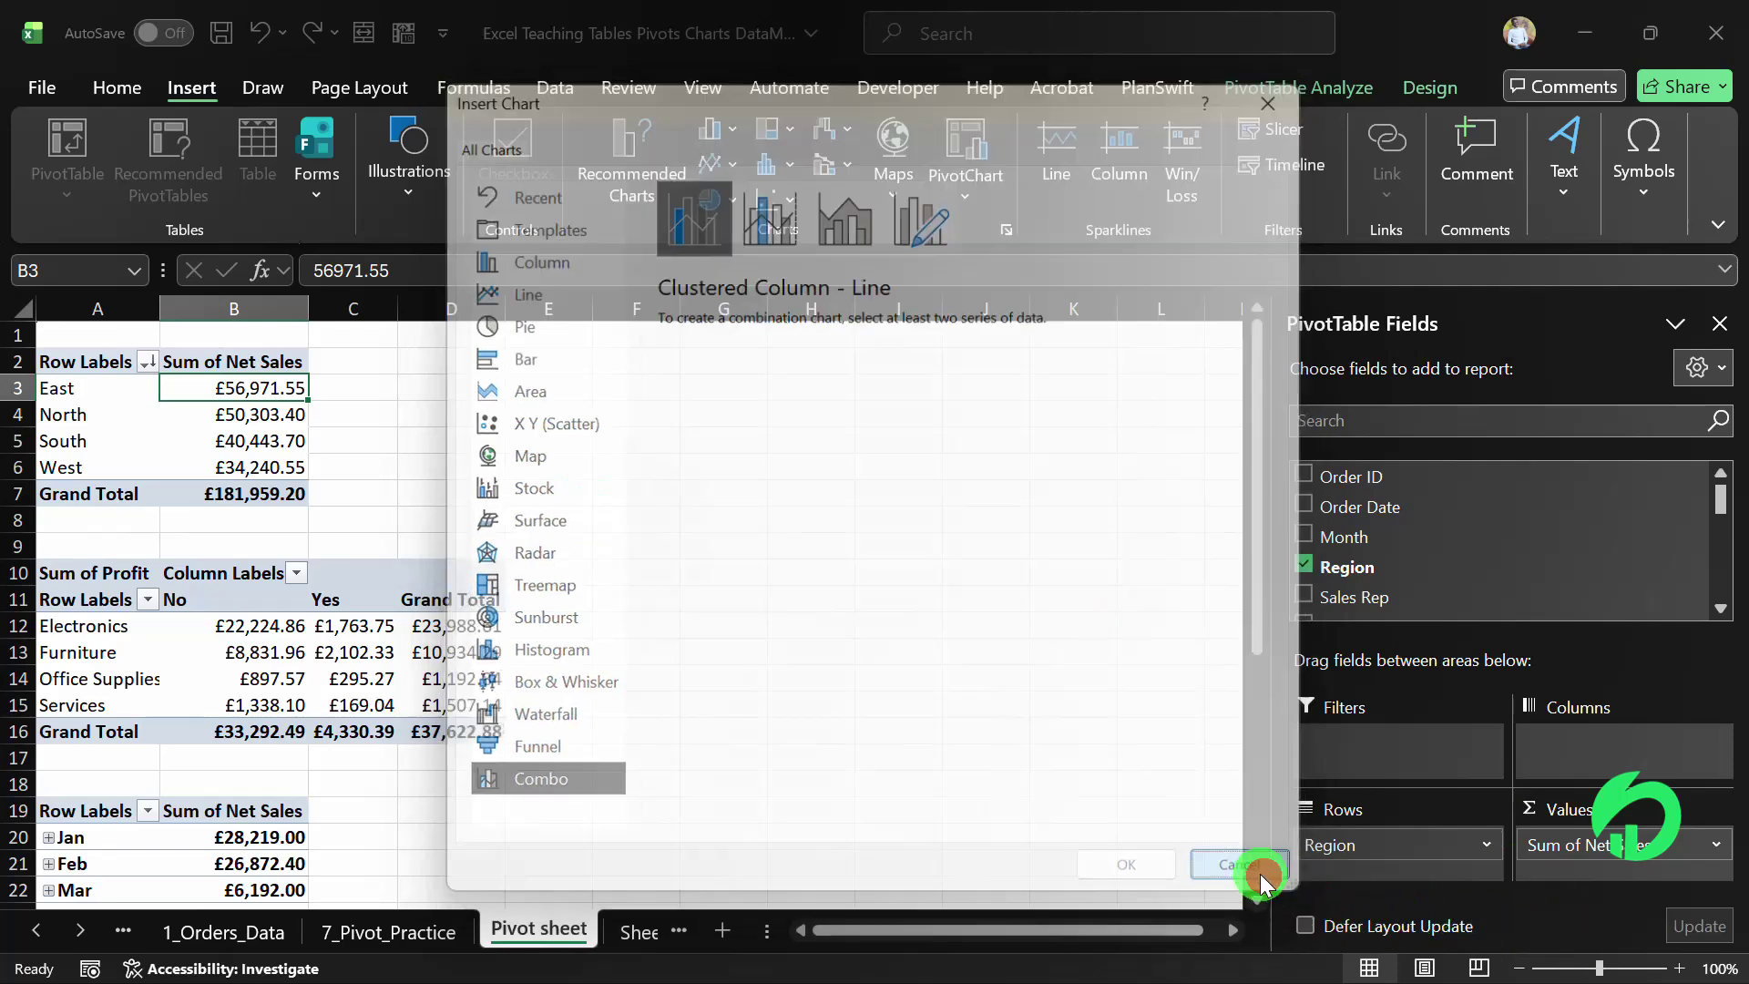
- Insert a 2-D clustered column chart from the regional net sales PivotTable
click(626, 554)
click(46, 410)
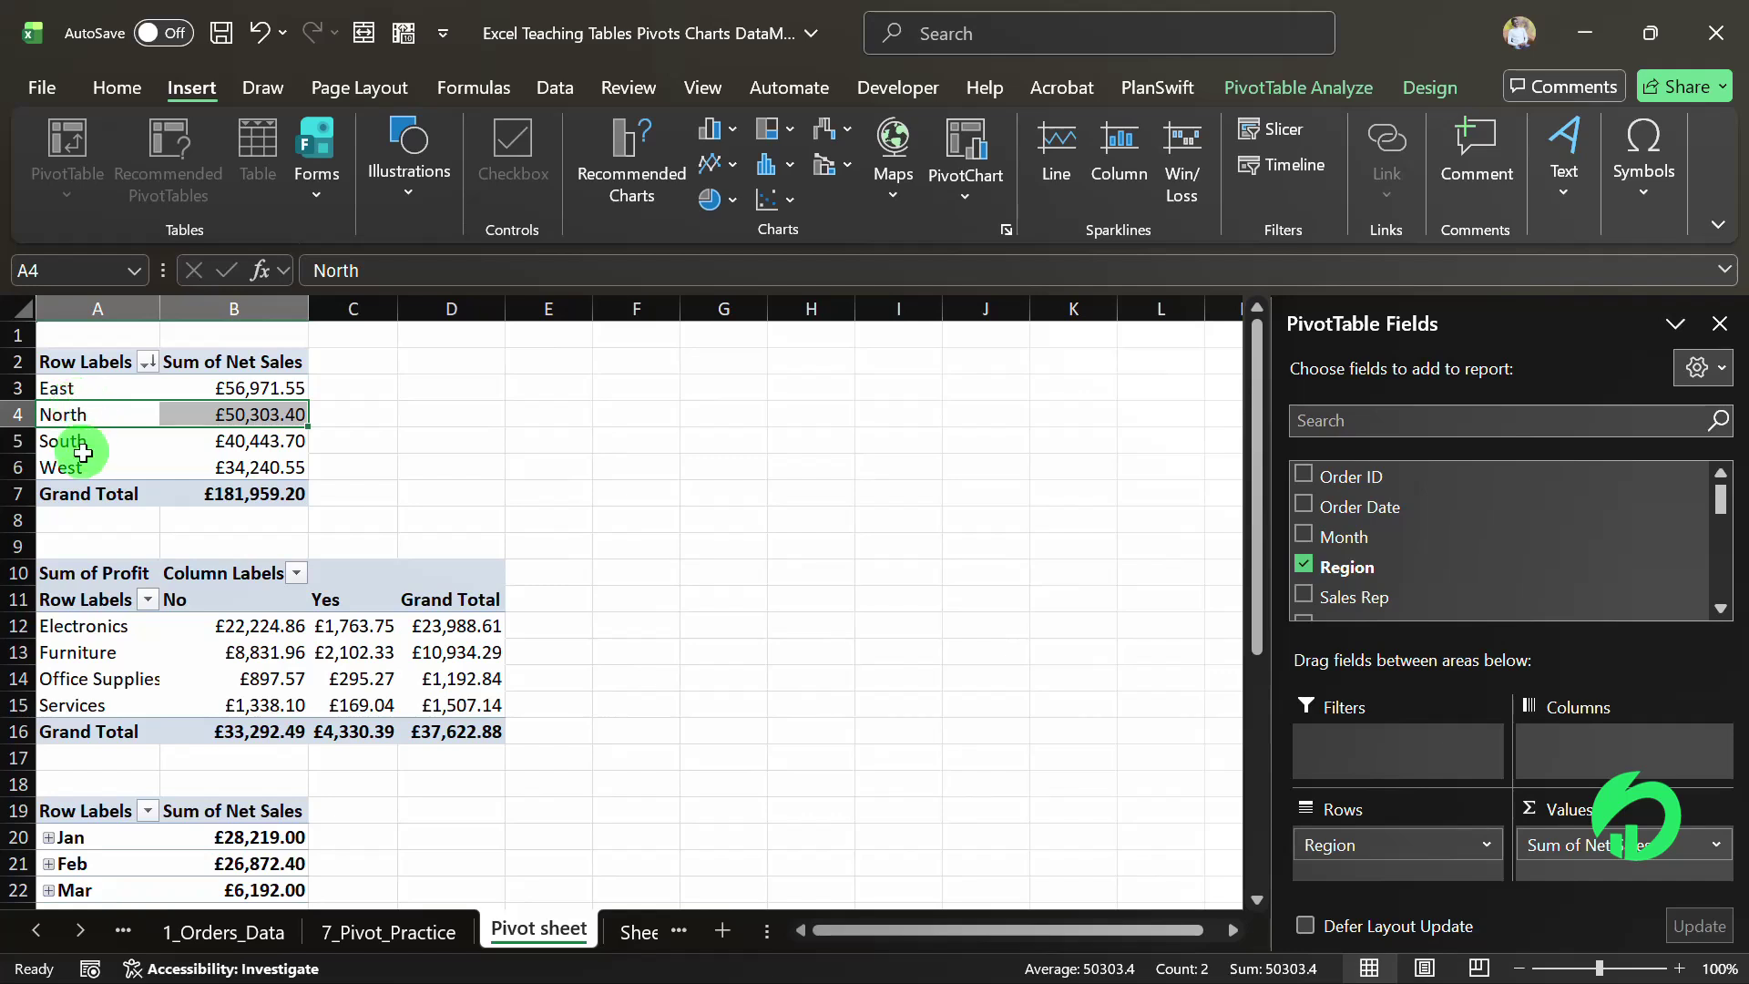
click(84, 444)
click(92, 393)
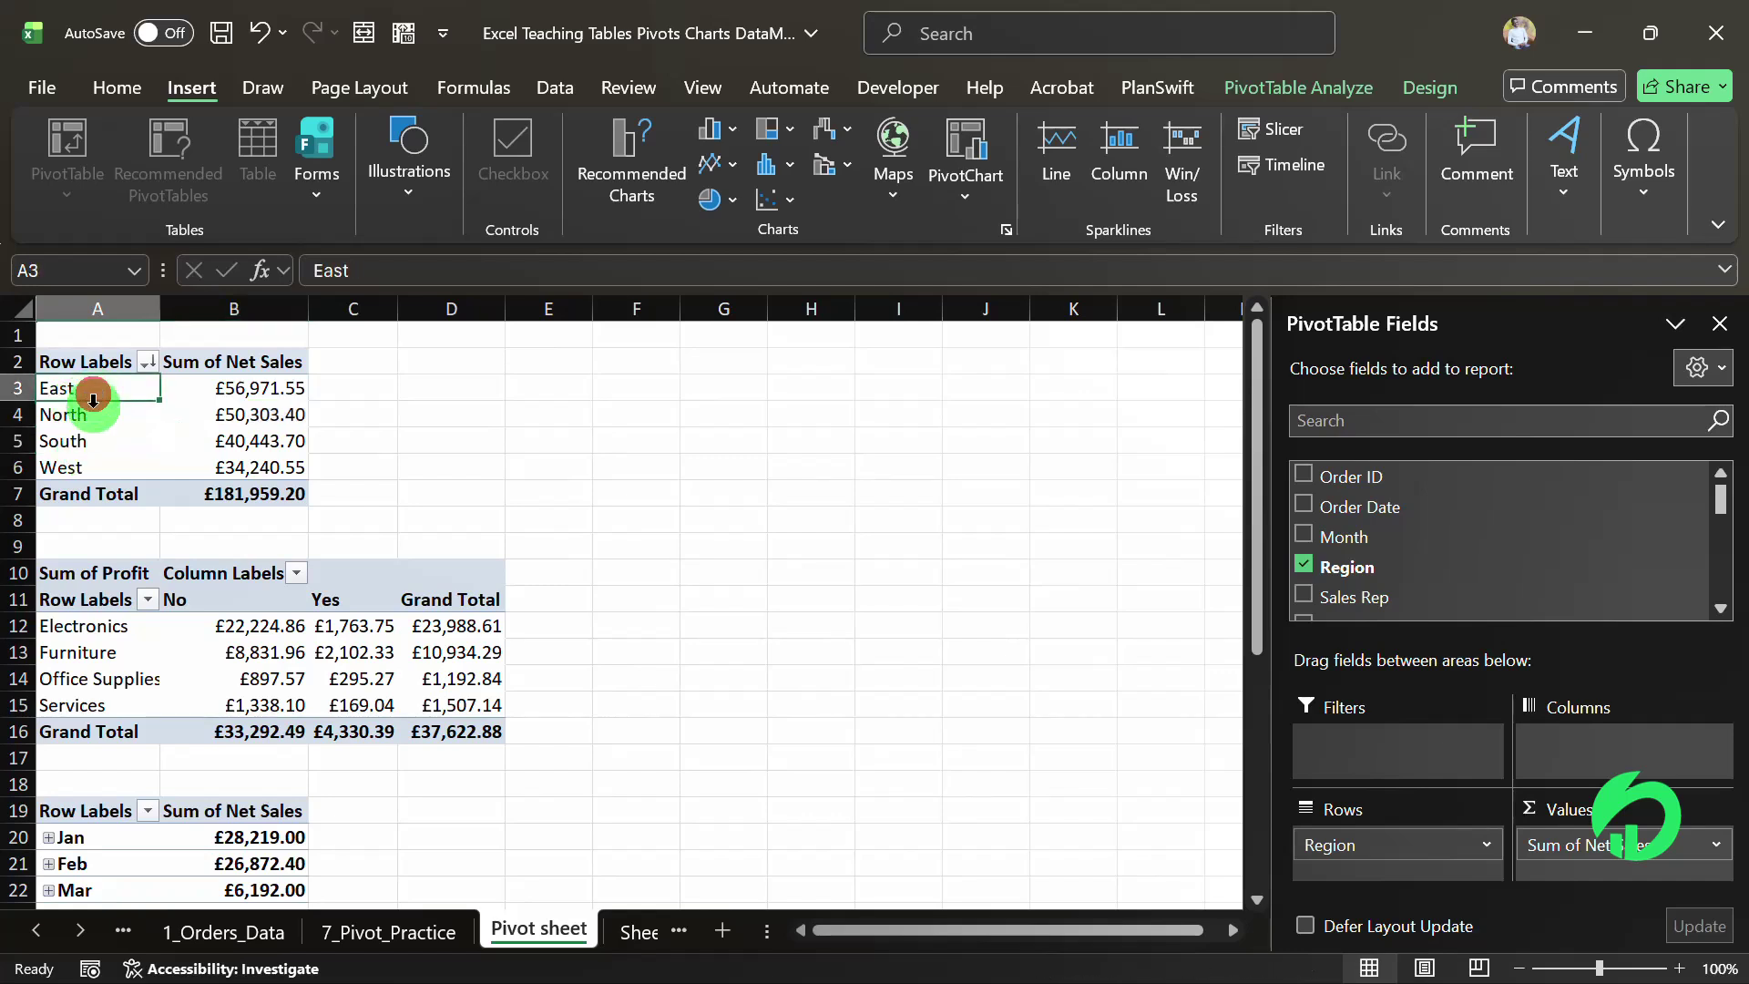
mouse_move(213, 411)
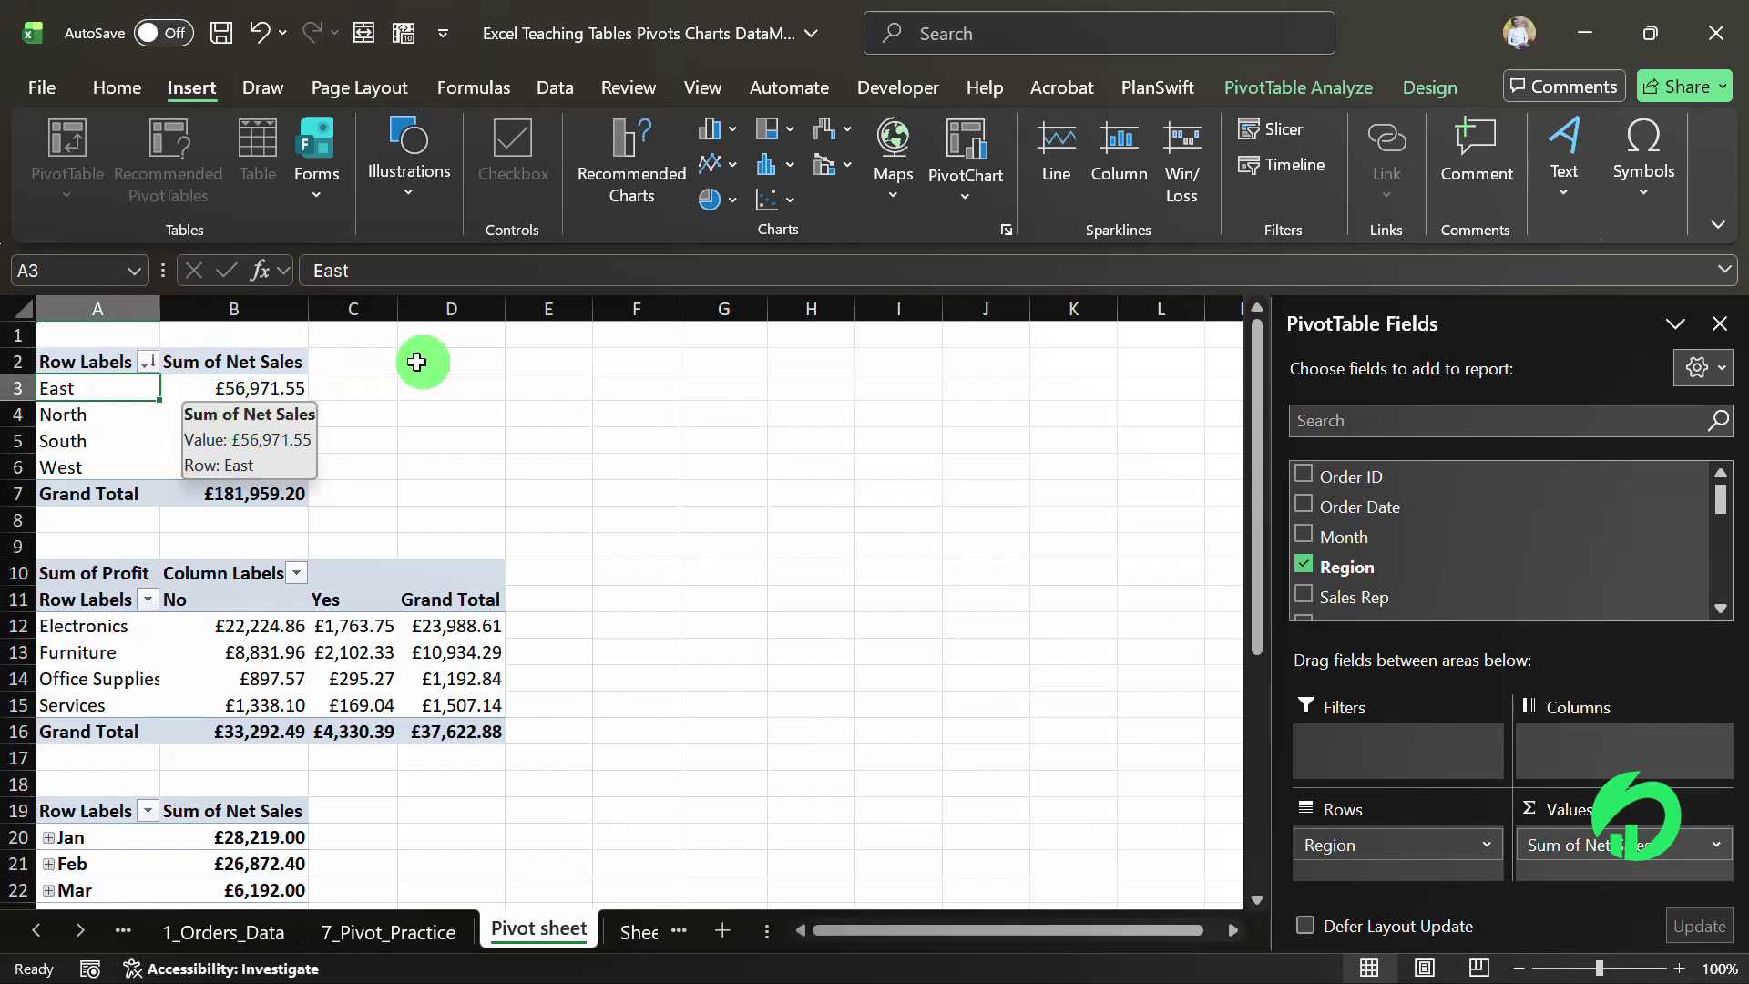
click(734, 123)
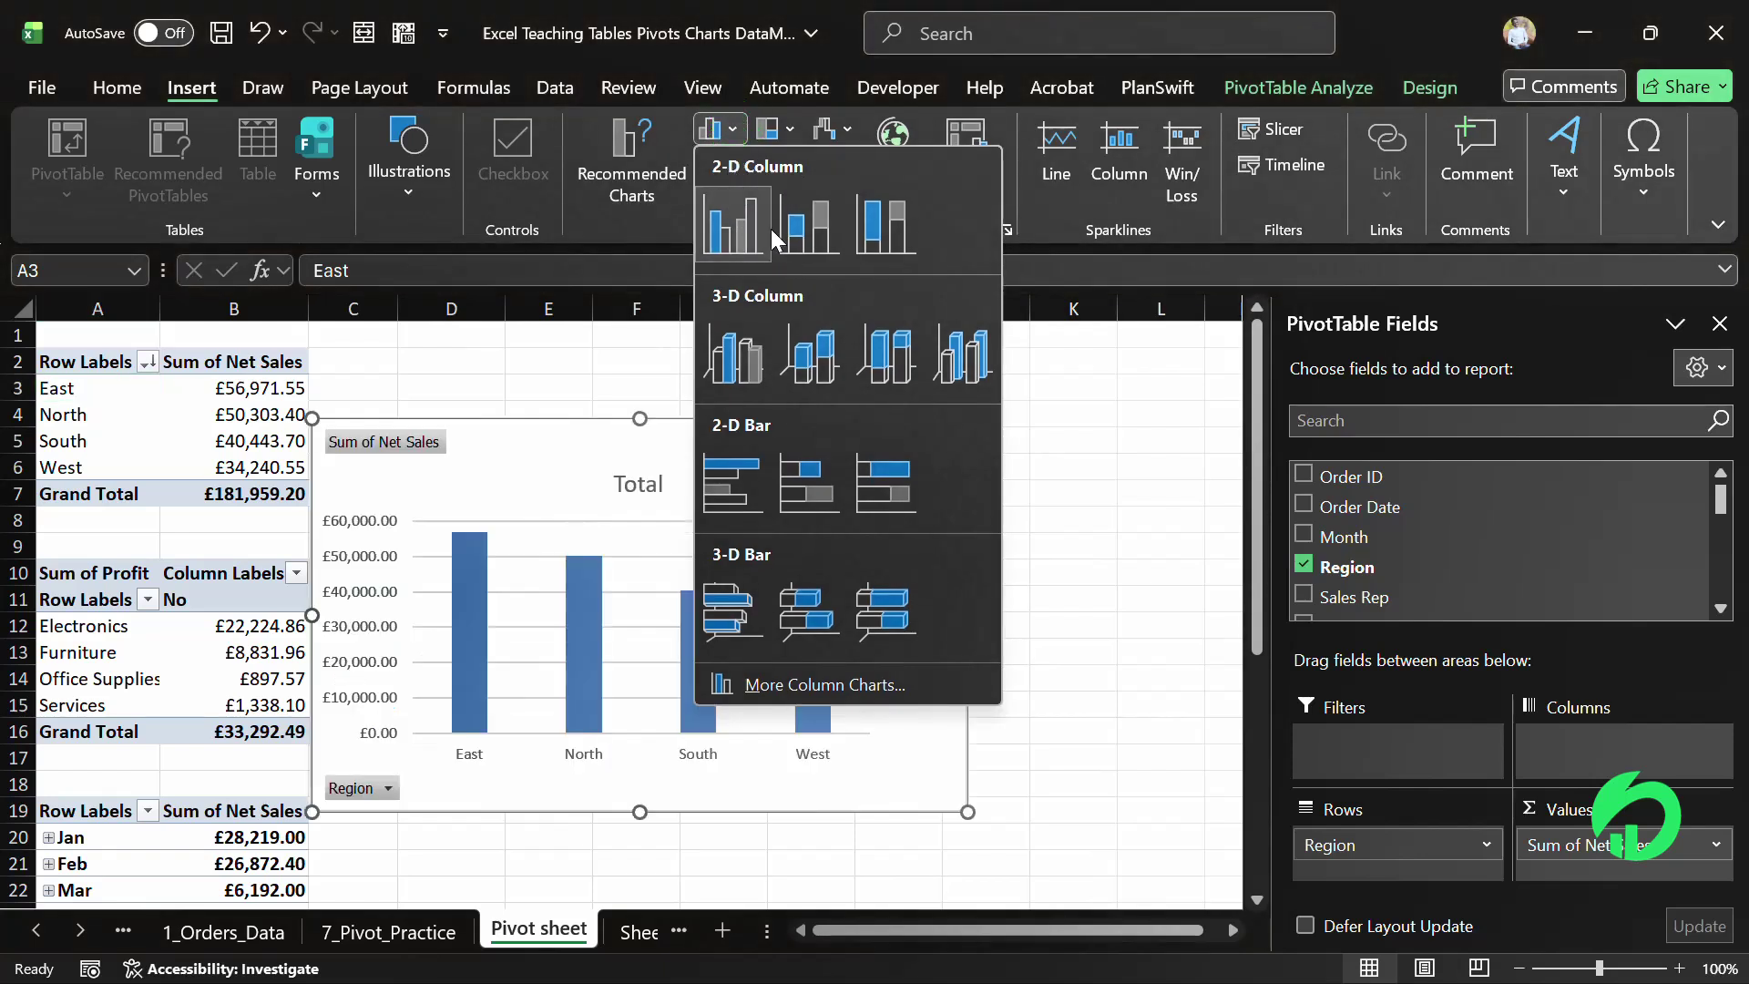
click(740, 244)
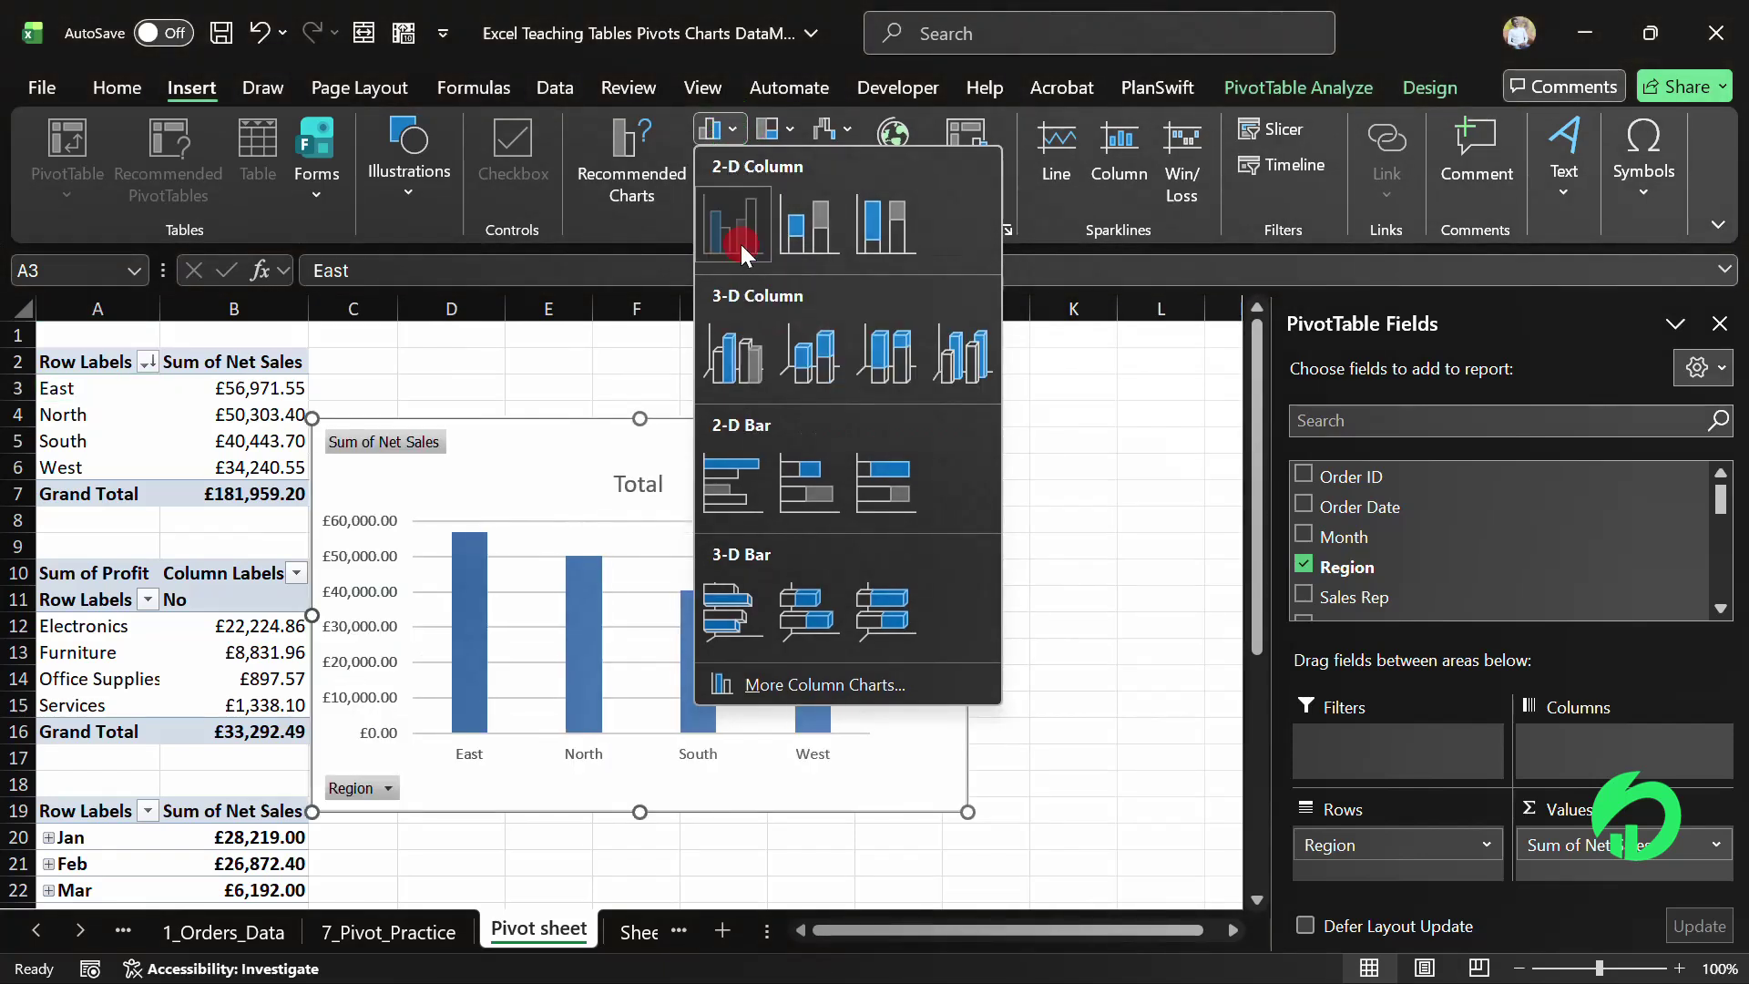
- Move the regional net sales chart clear of the PivotTables, over about columns F to M near the top of the sheet
drag(551, 459, 804, 361)
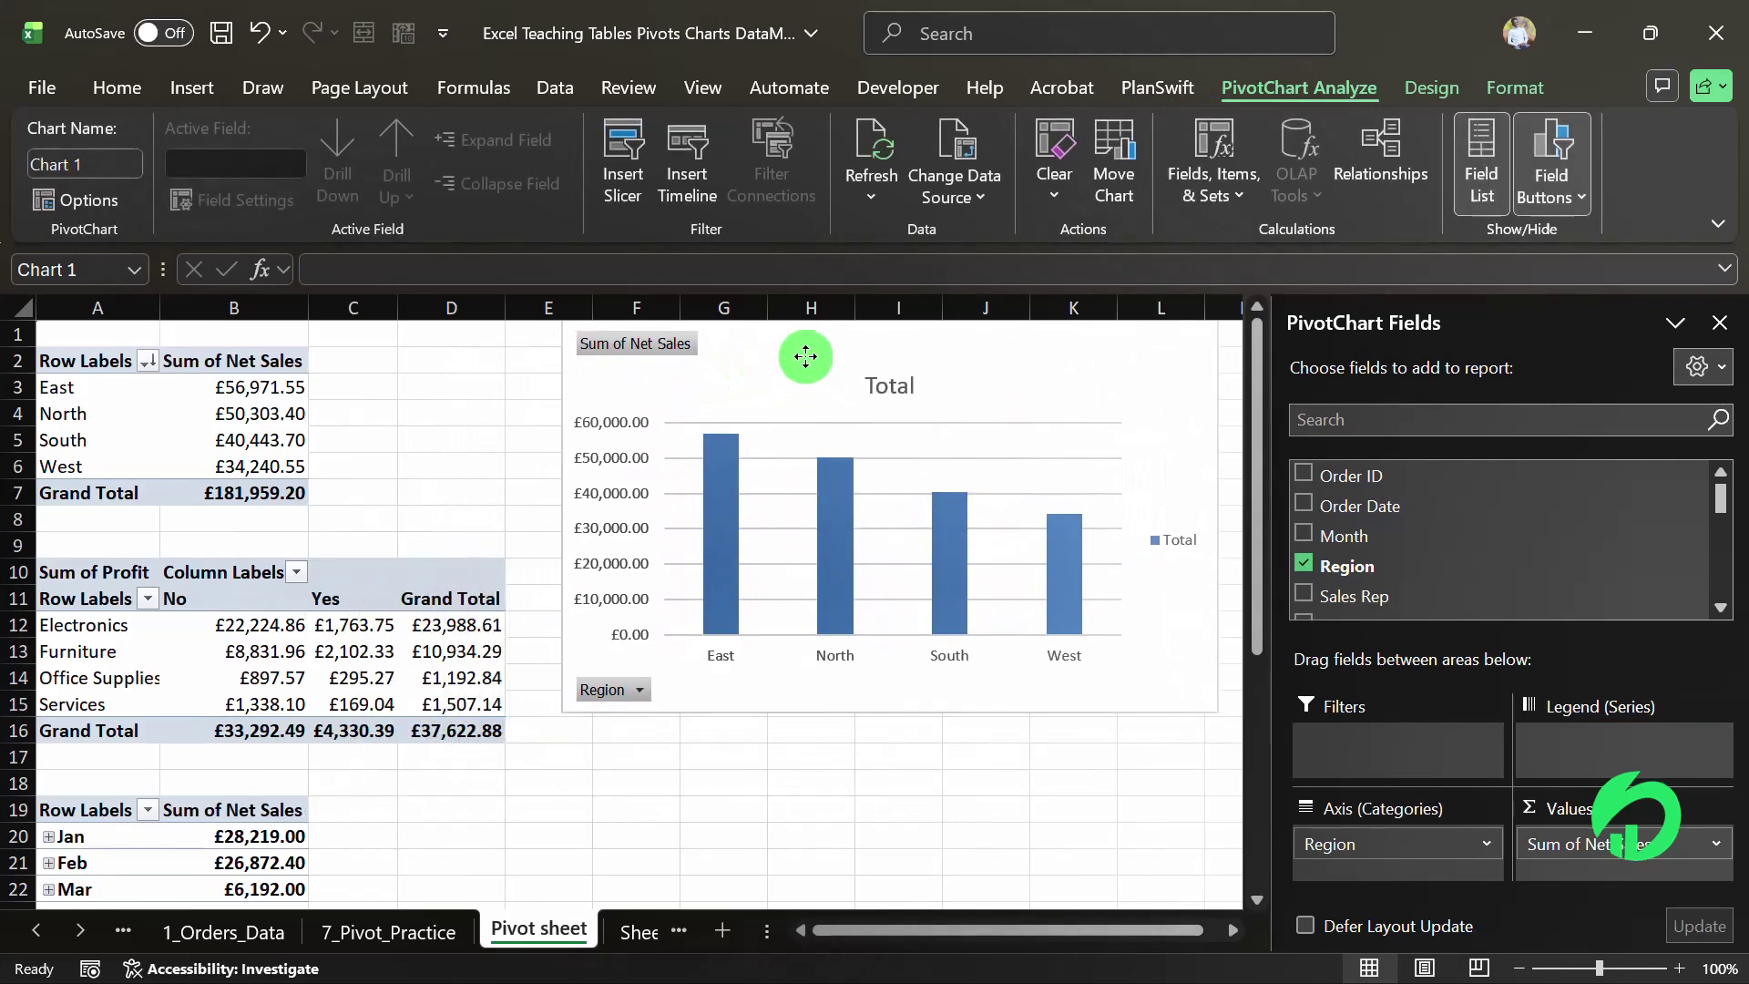
scroll(601, 446, down, 2)
scroll(683, 483, up, 2)
scroll(792, 515, down, 1)
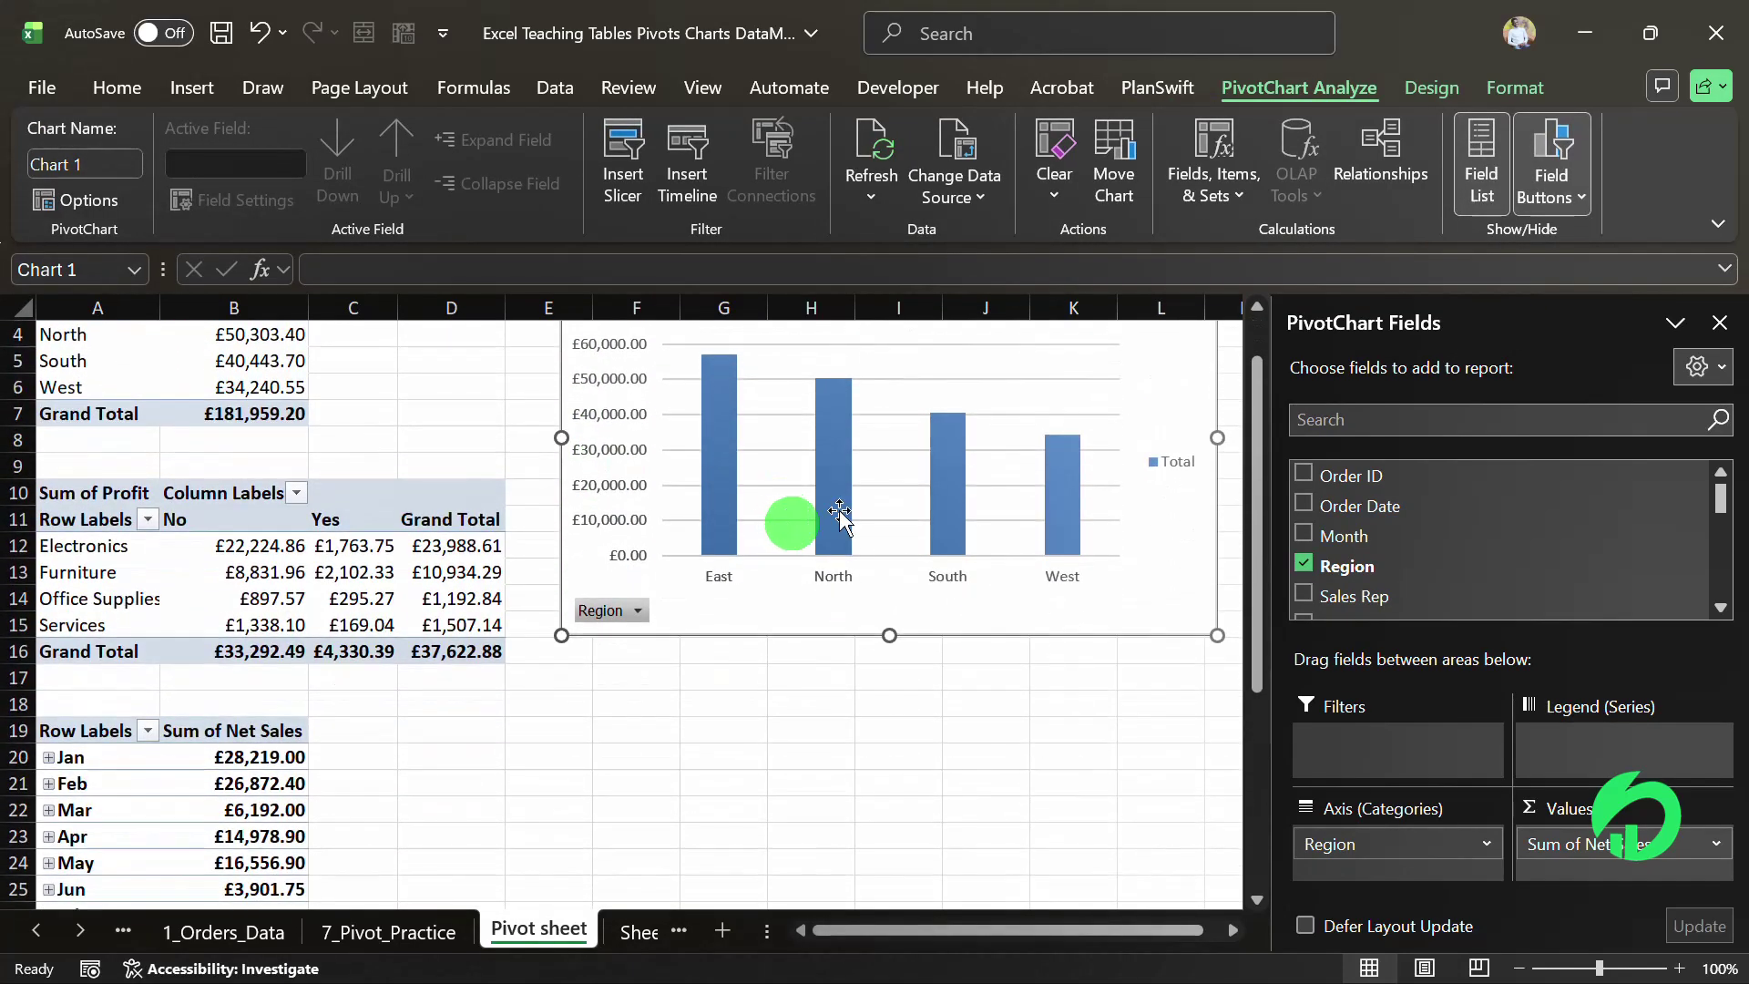
scroll(825, 510, up, 1)
scroll(847, 495, up, 1)
scroll(792, 456, down, 3)
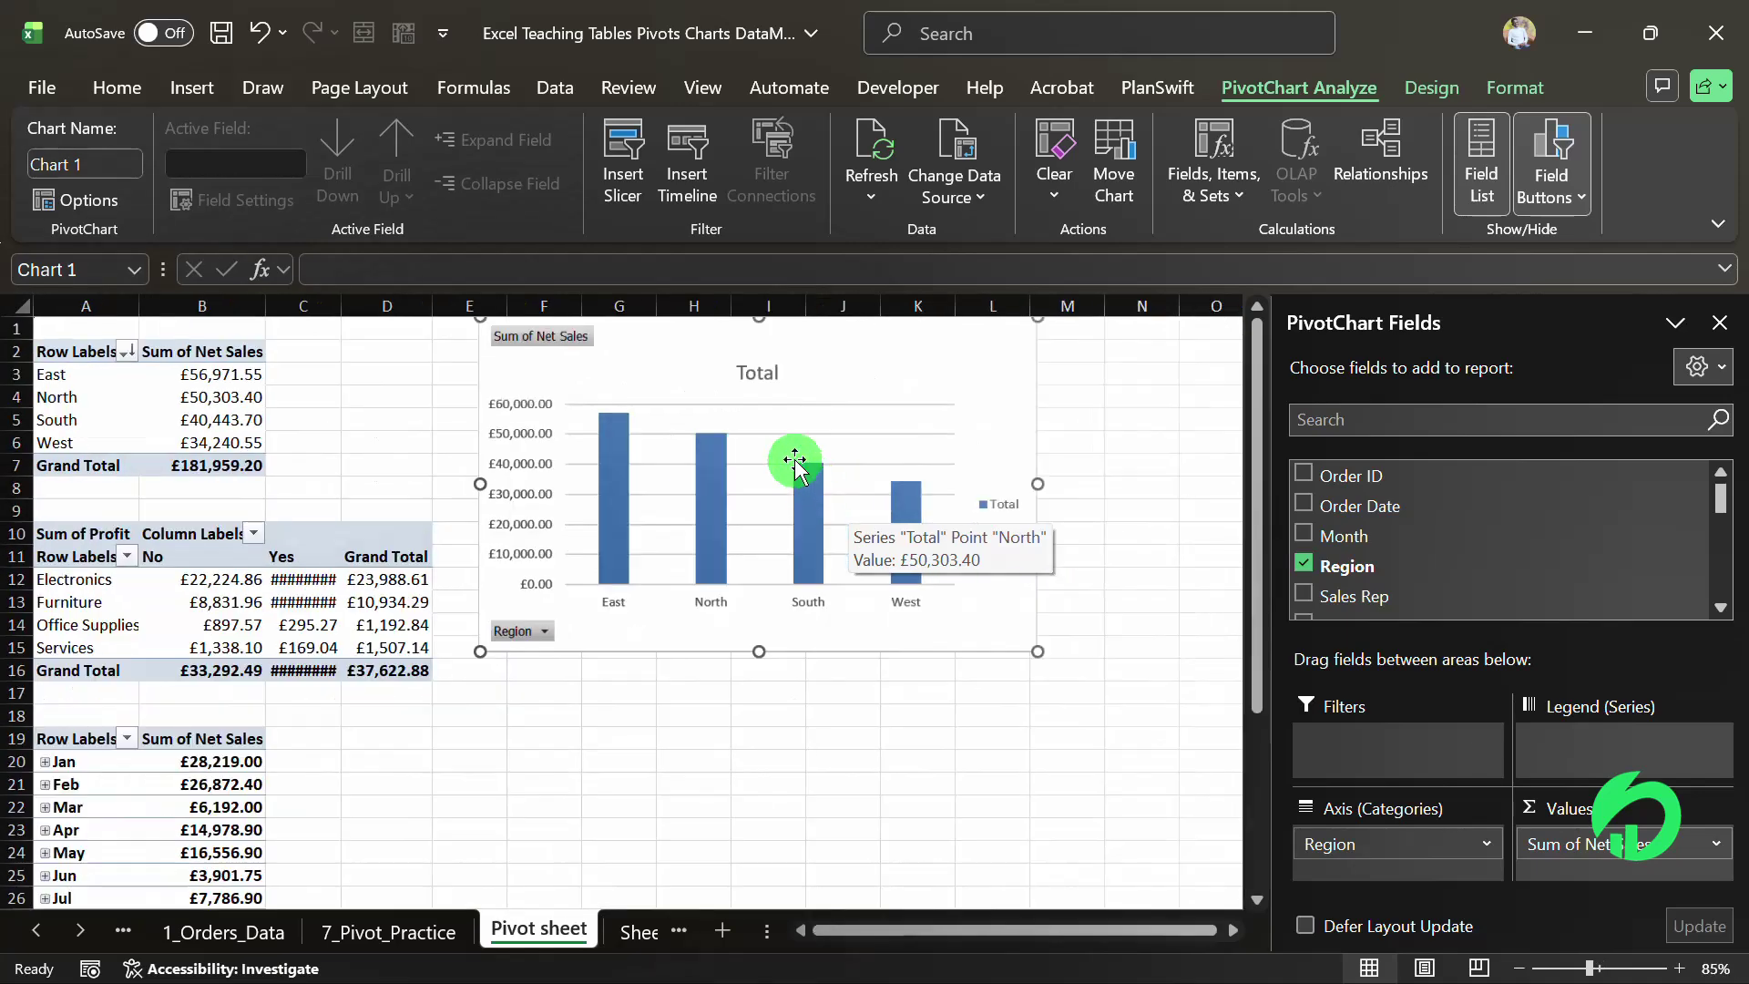
scroll(662, 398, up, 3)
drag(521, 367, 594, 365)
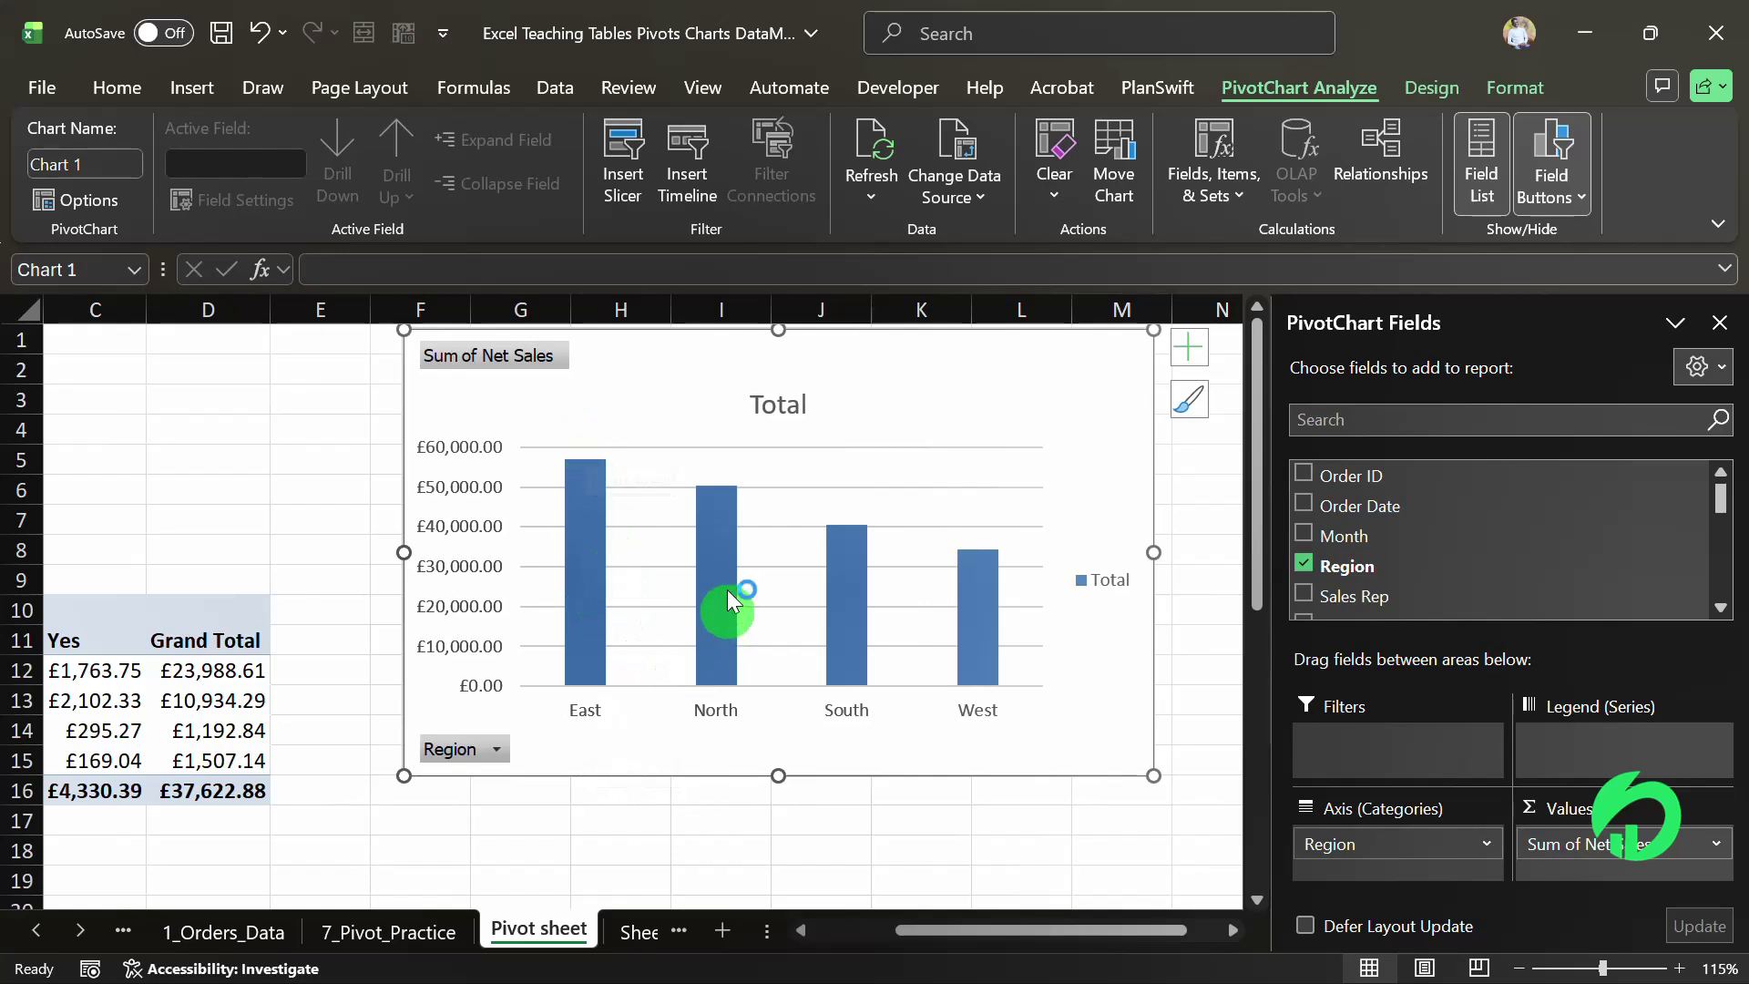
- Add data labels to the regional net sales chart, and try a trendline on it before removing that trendline
mouse_move(734, 490)
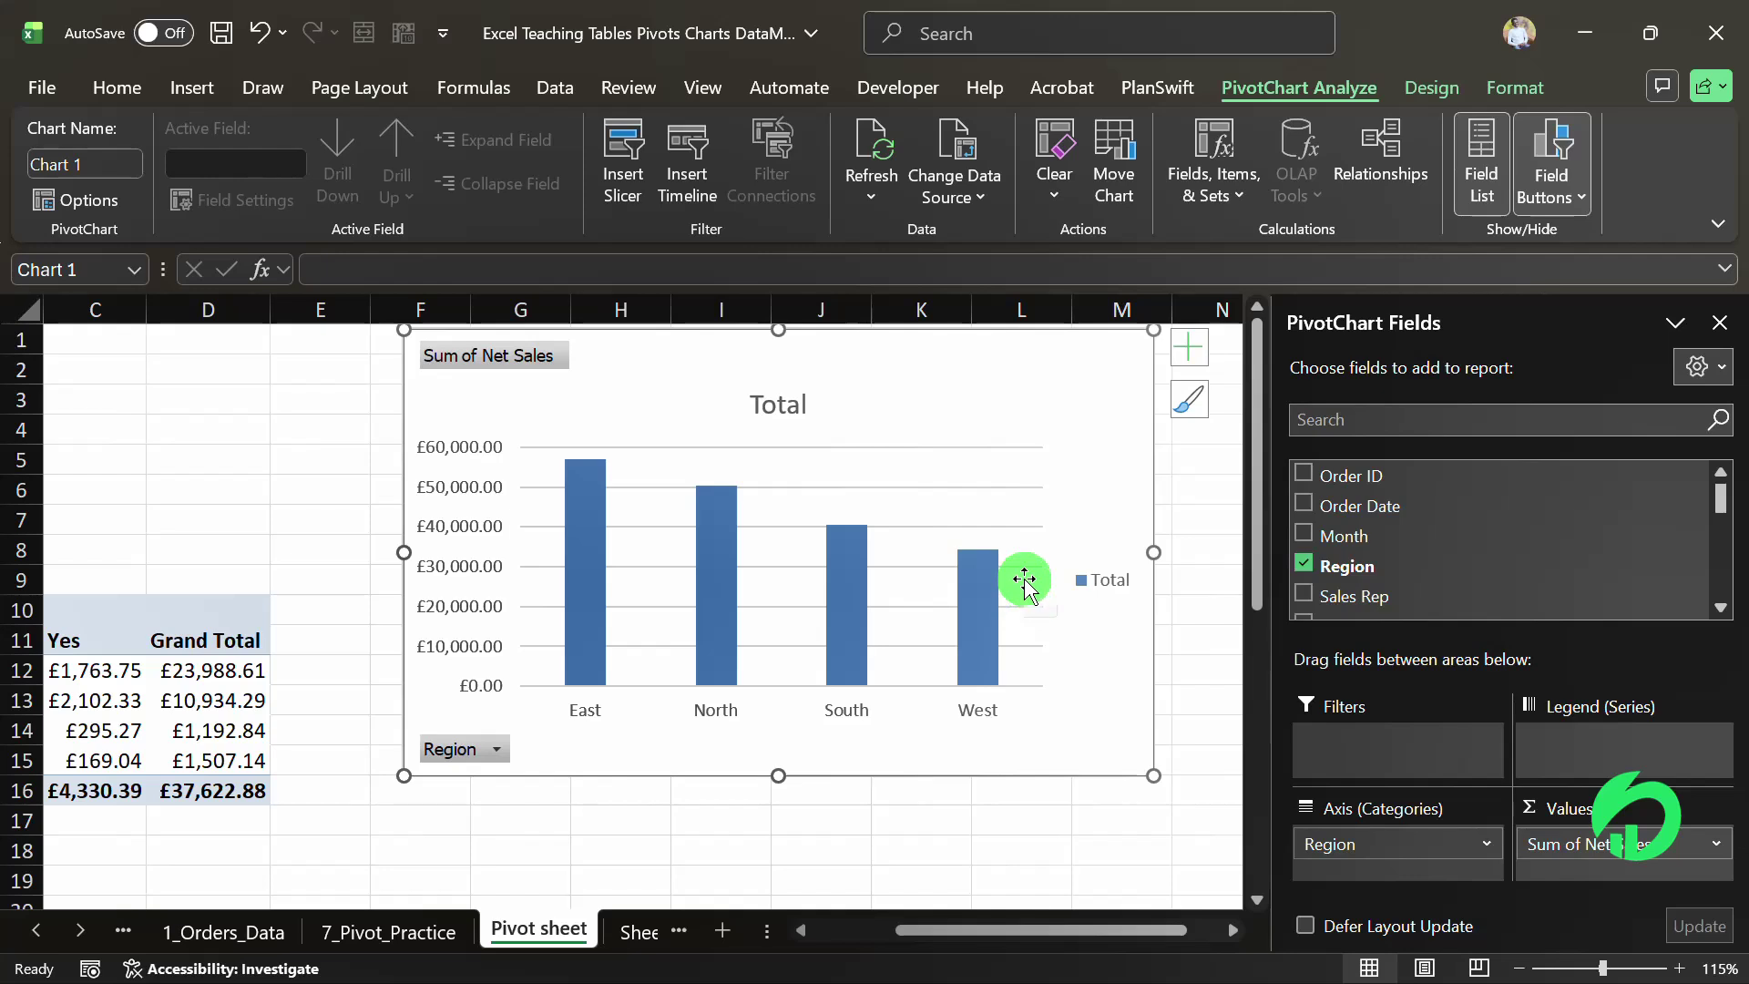
click(1194, 357)
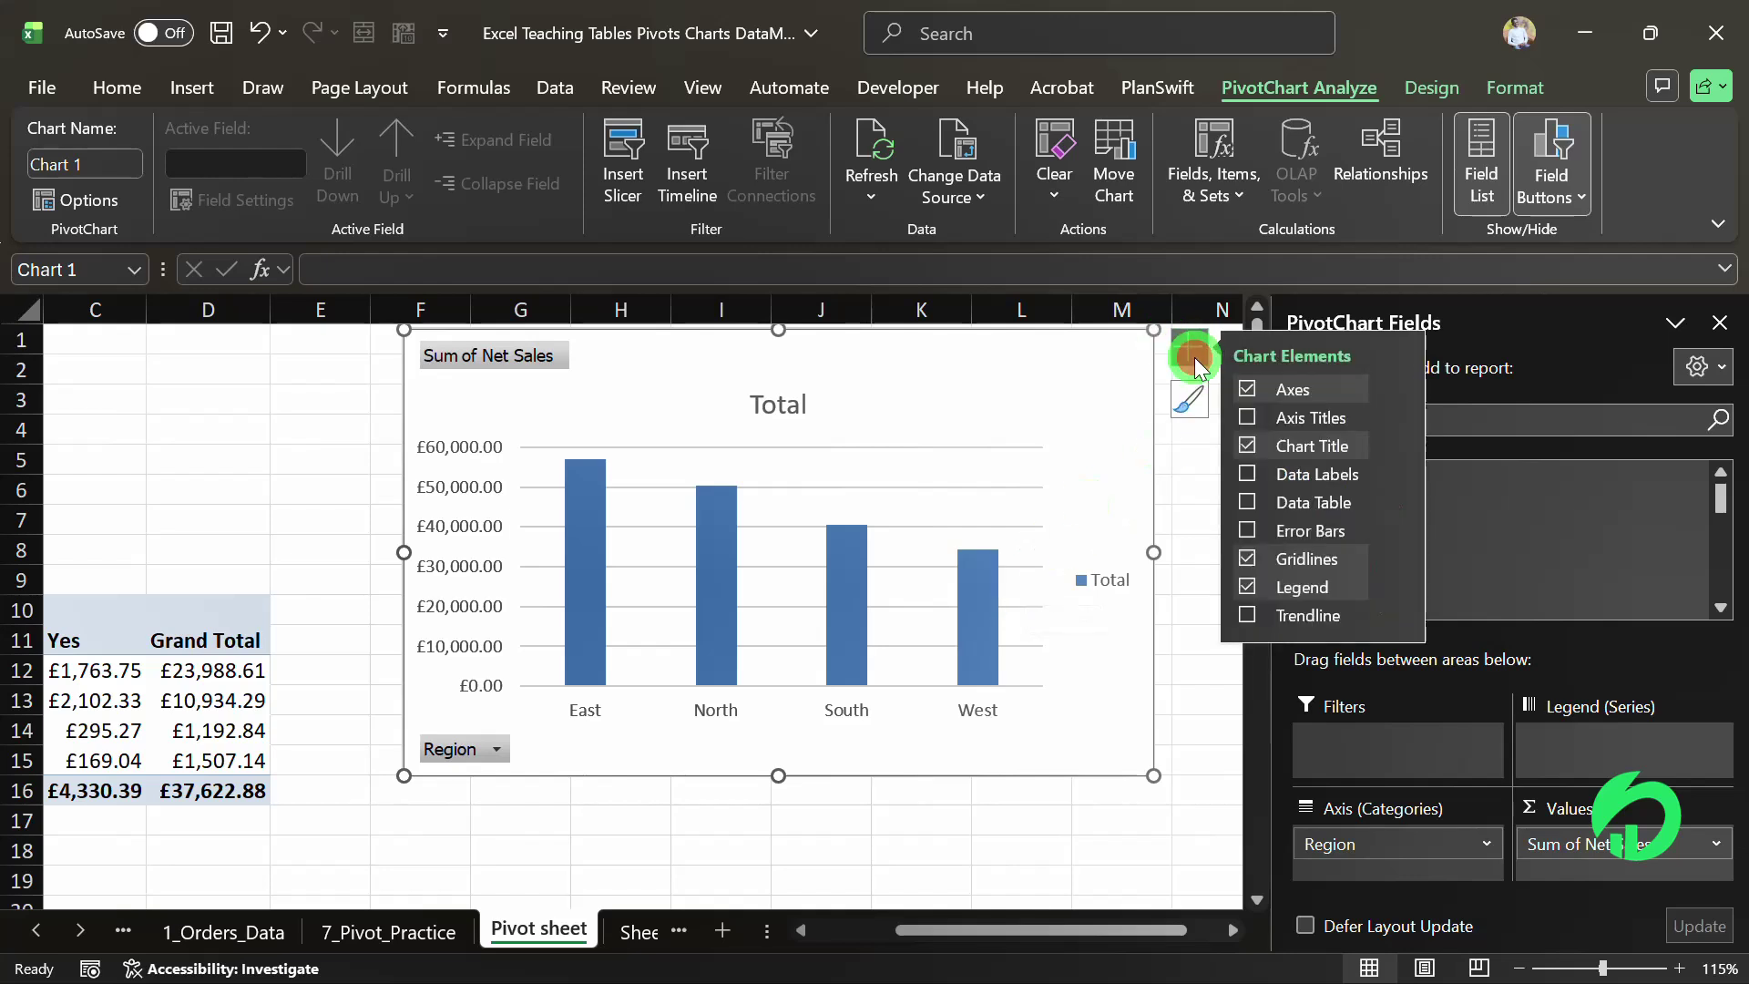
click(1248, 474)
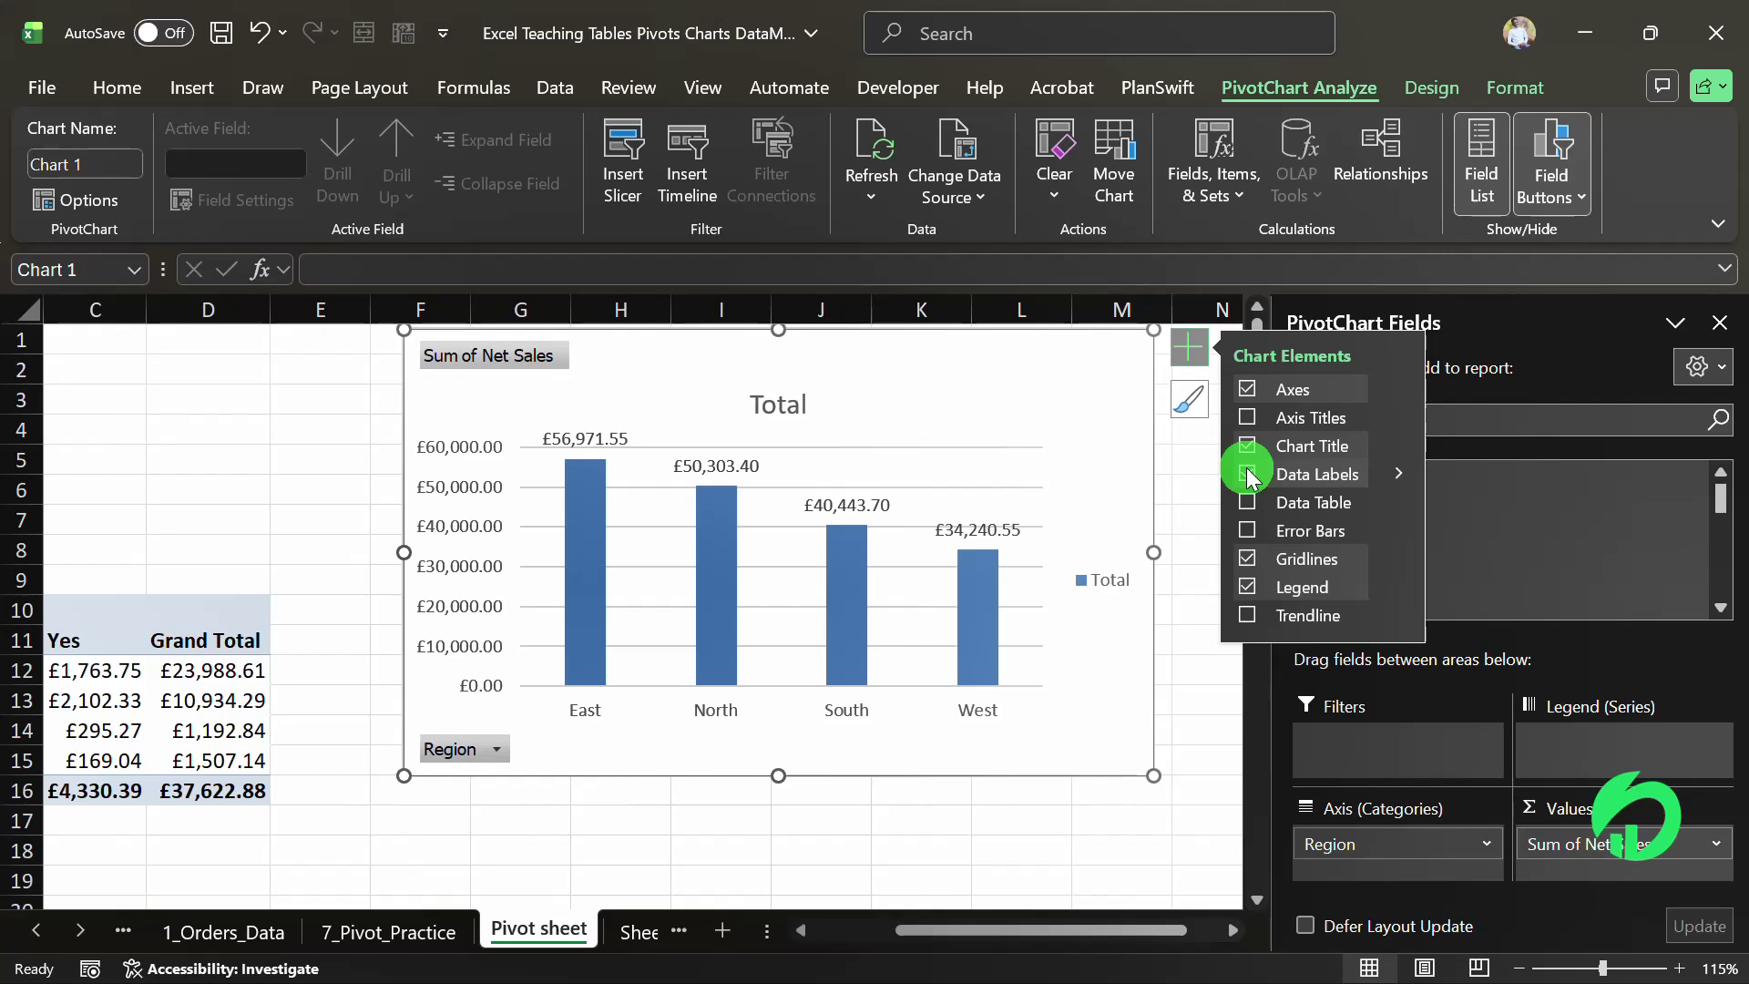
click(1247, 615)
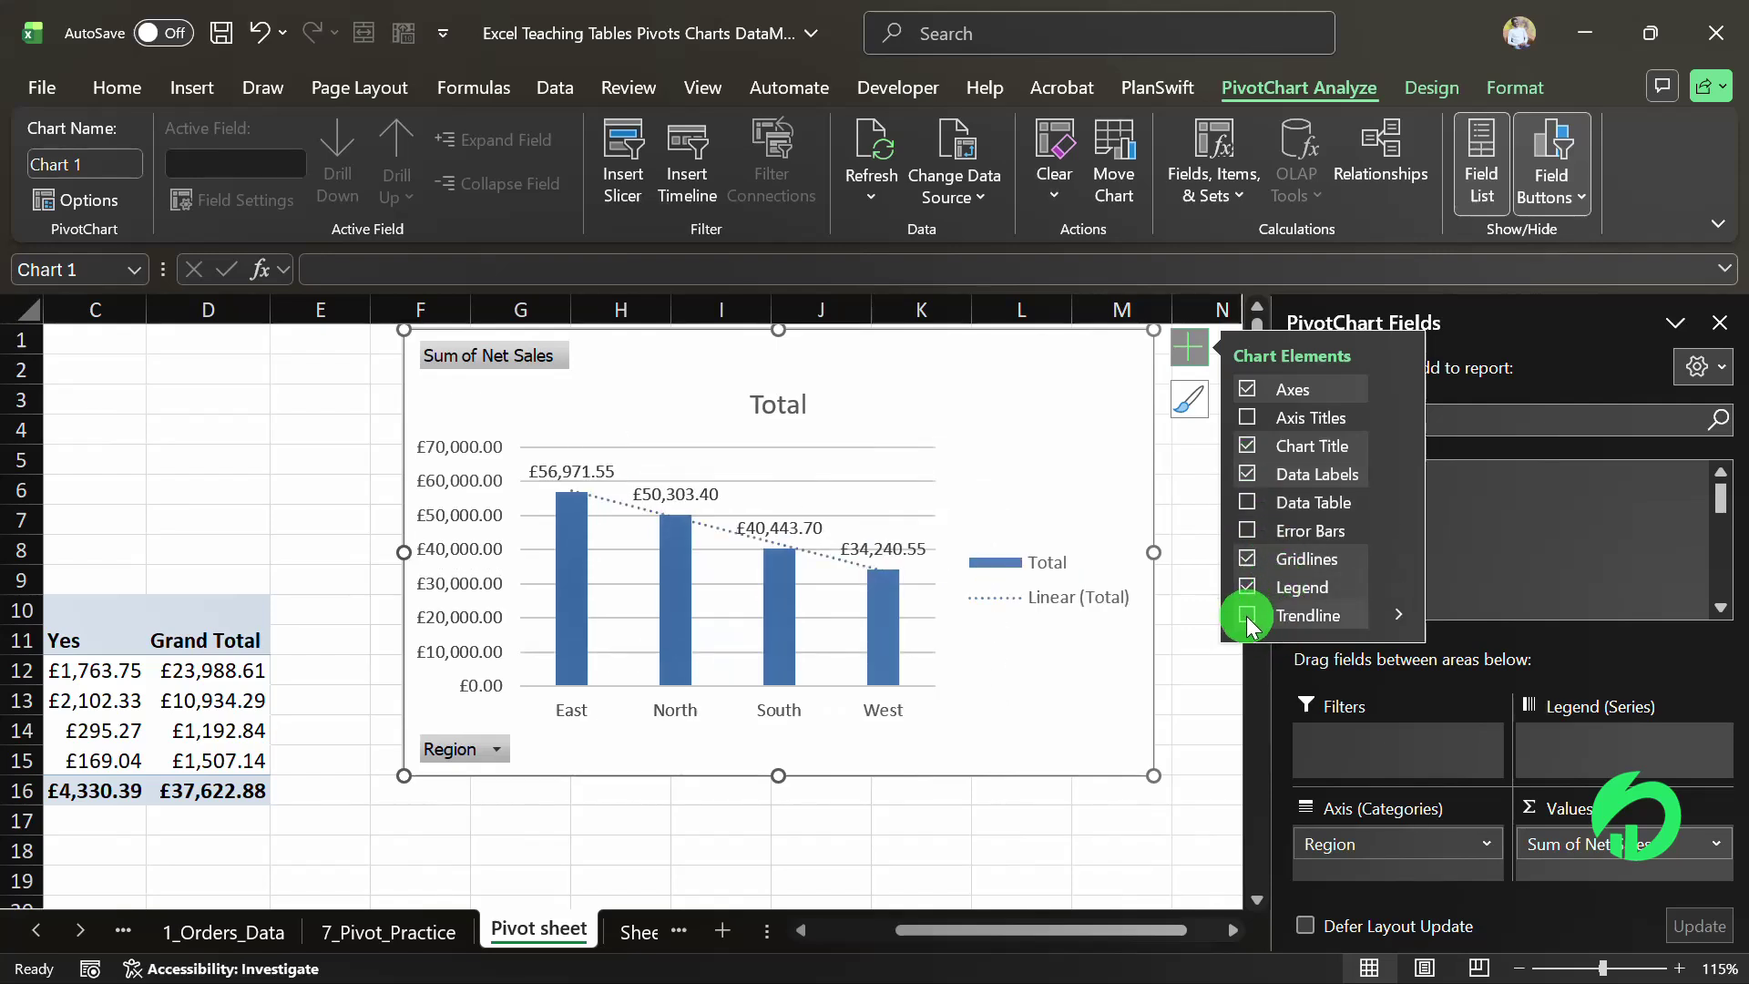
click(1247, 616)
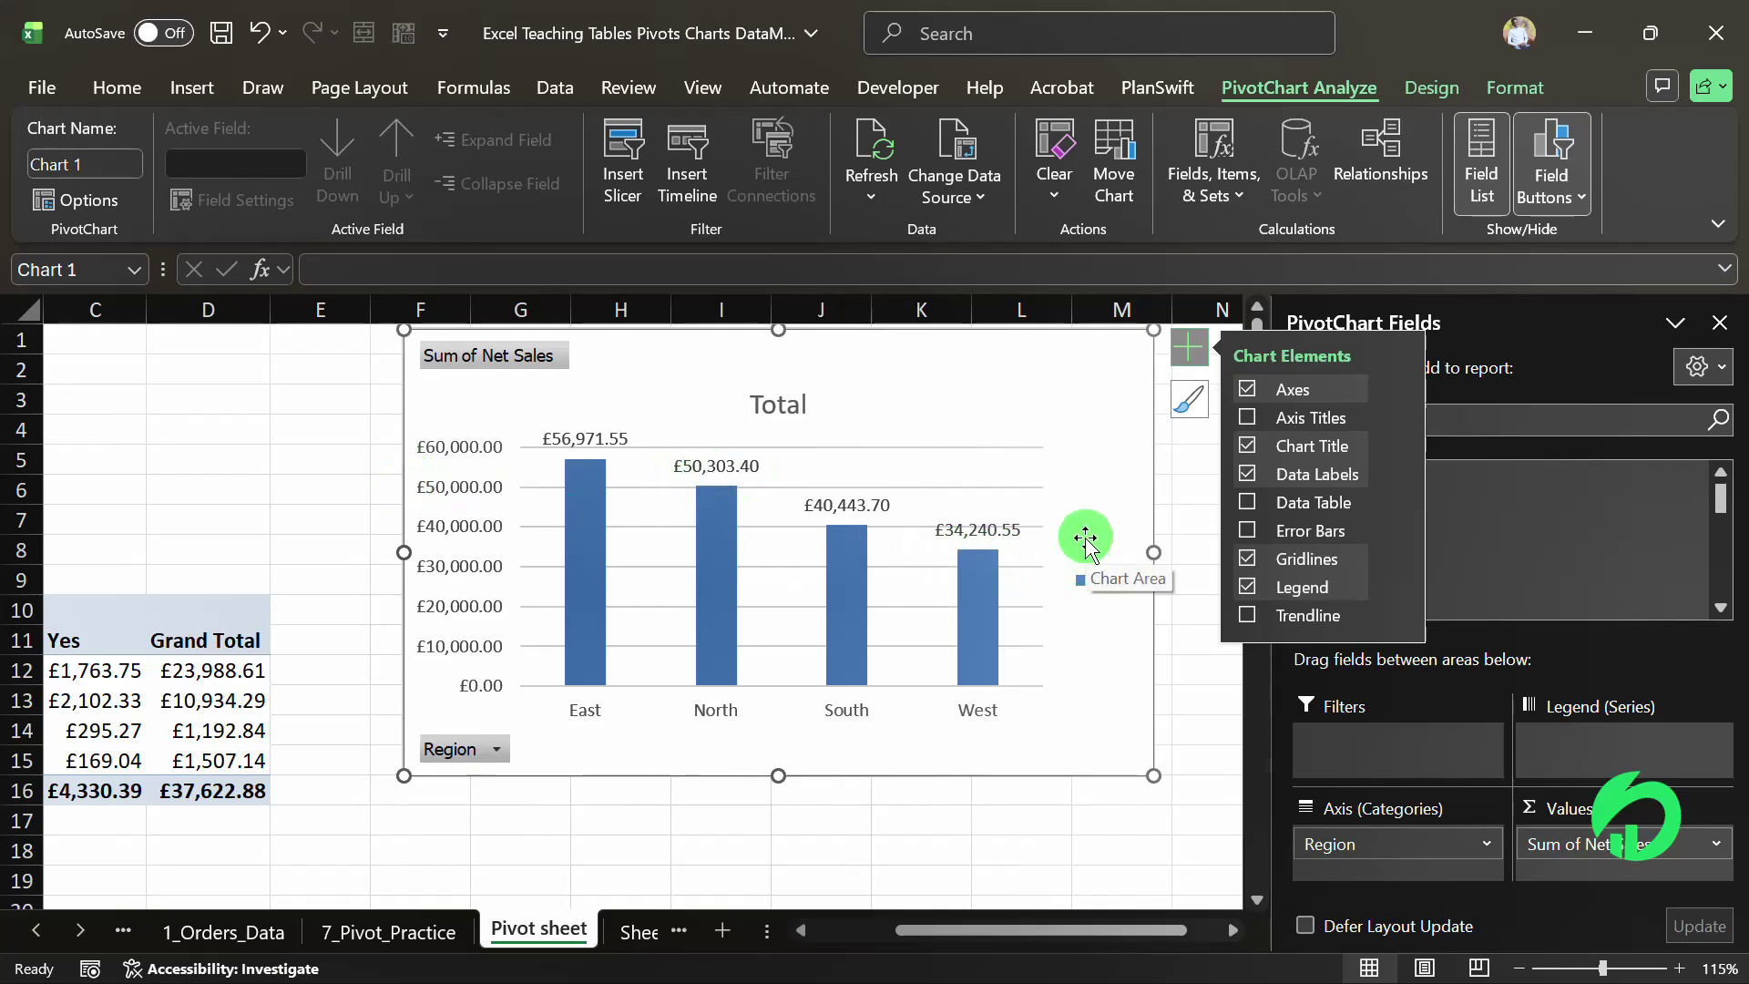
- Remove the Grand Total column from the PivotTable showing profit by category and returned status
scroll(1085, 537, down, 1)
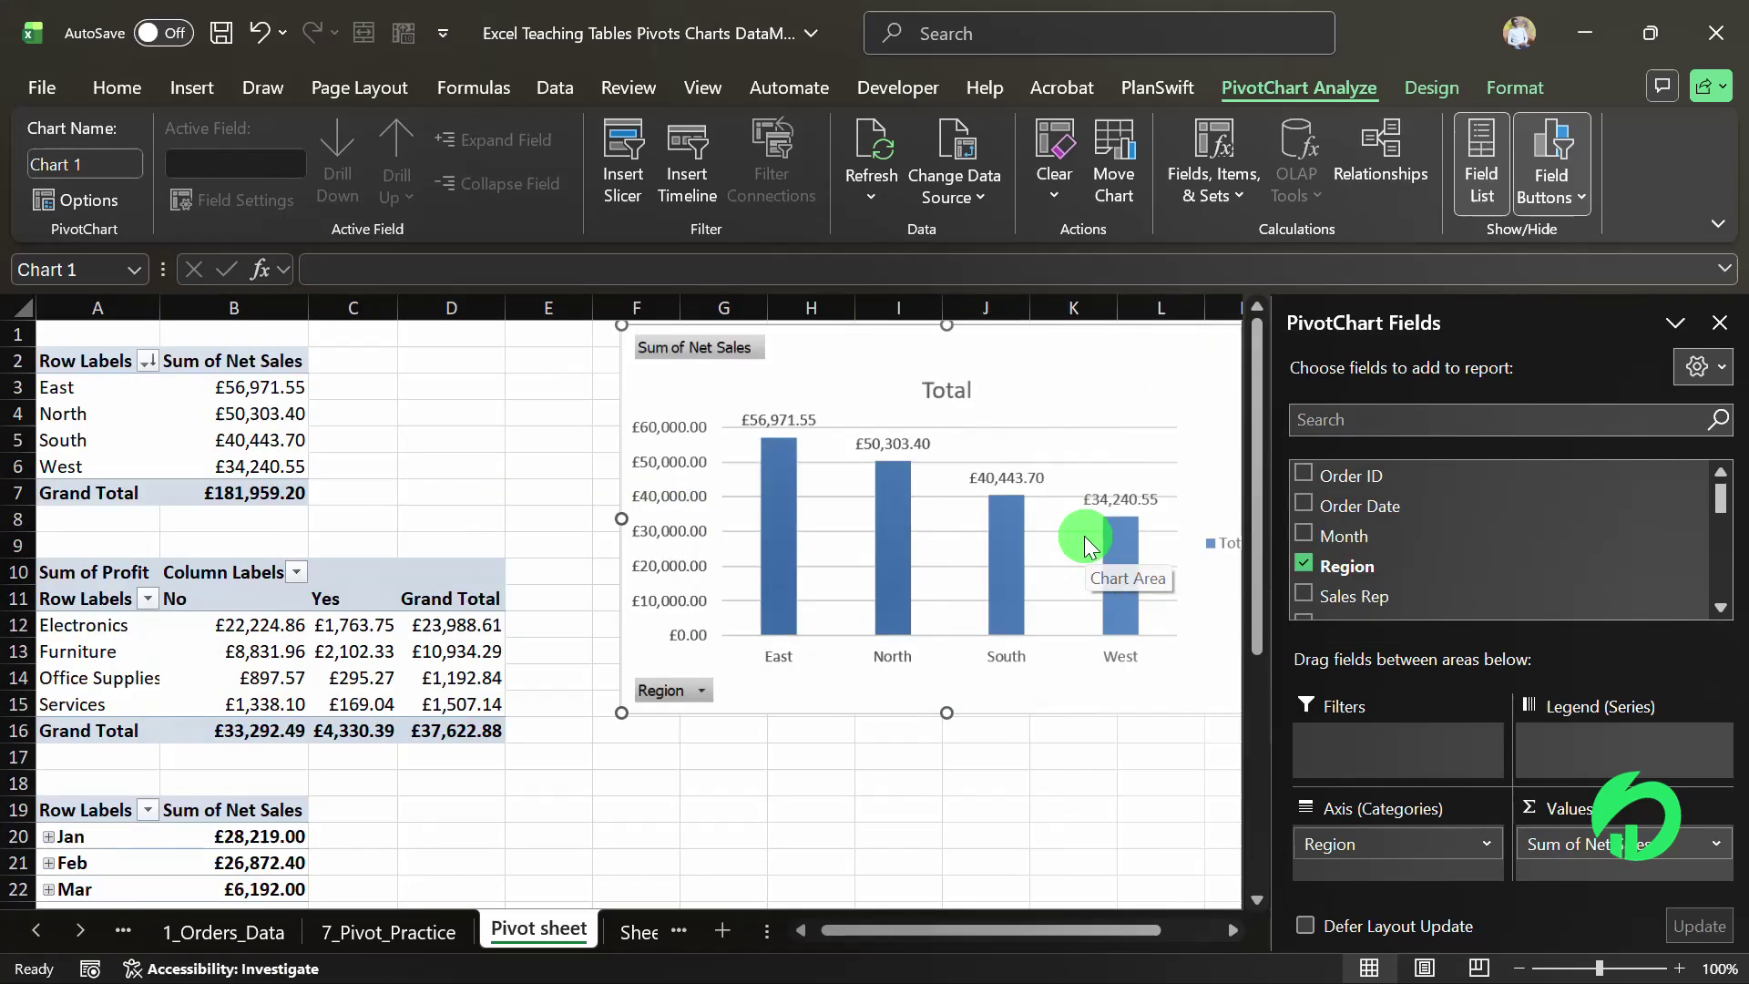
click(1516, 969)
click(1517, 968)
click(1516, 968)
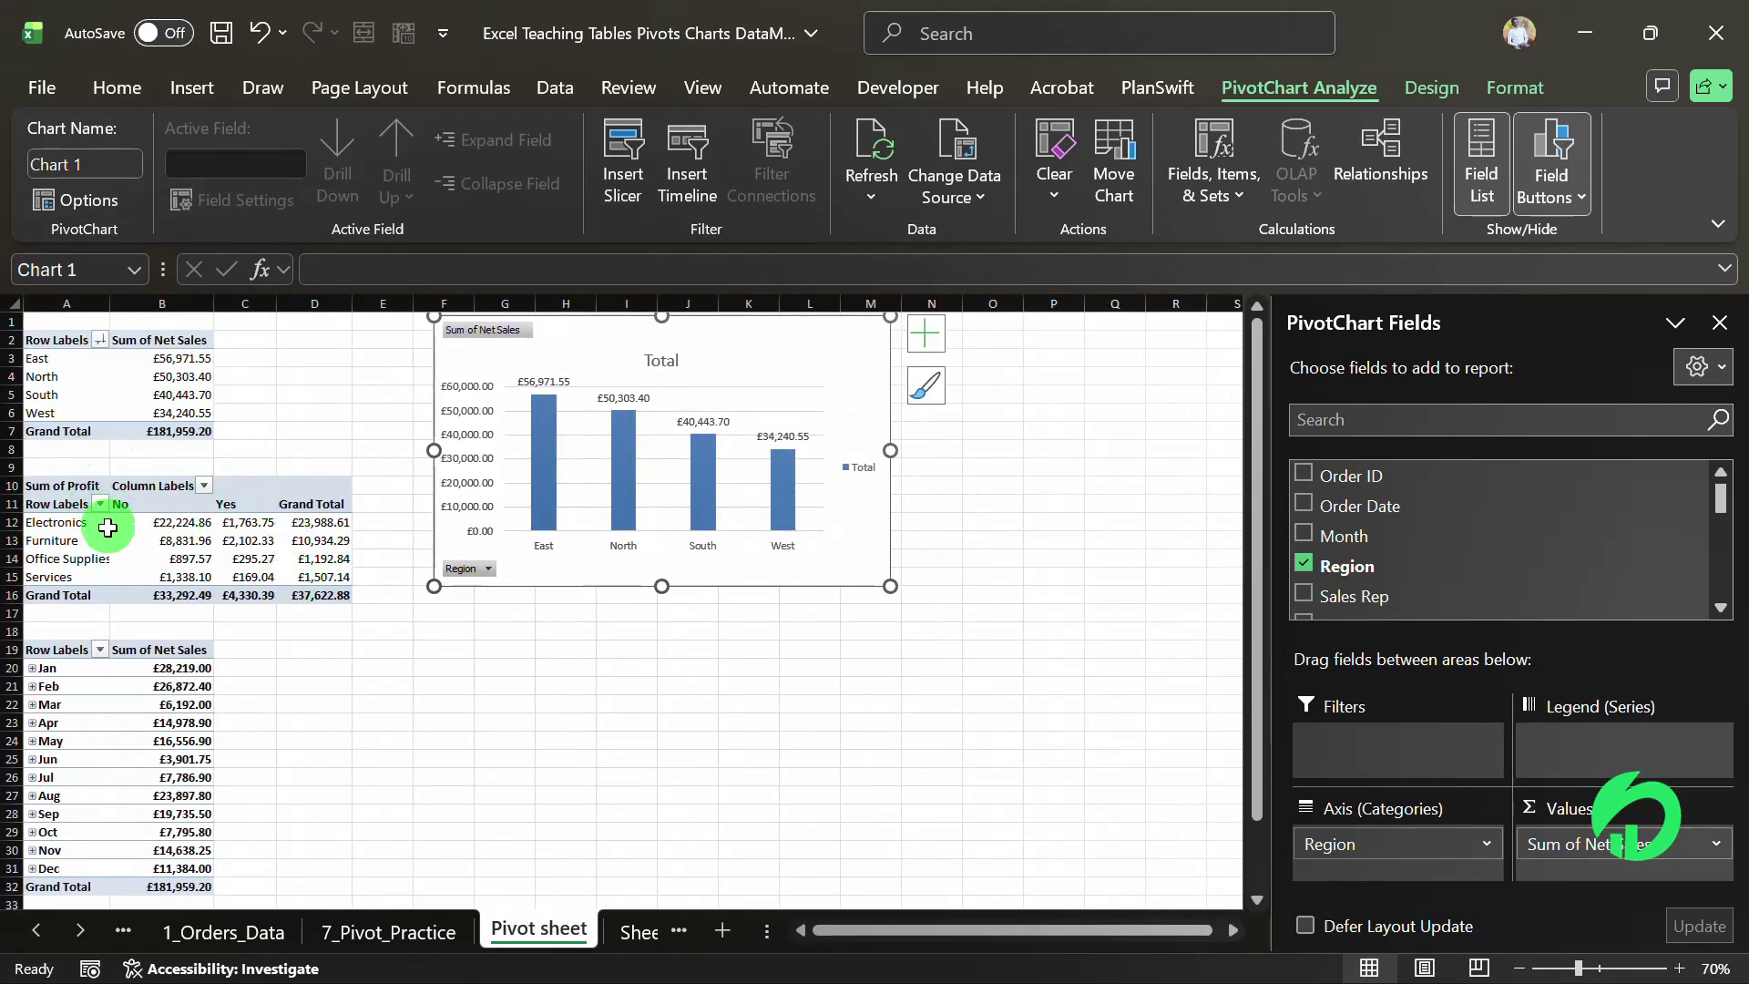
click(108, 528)
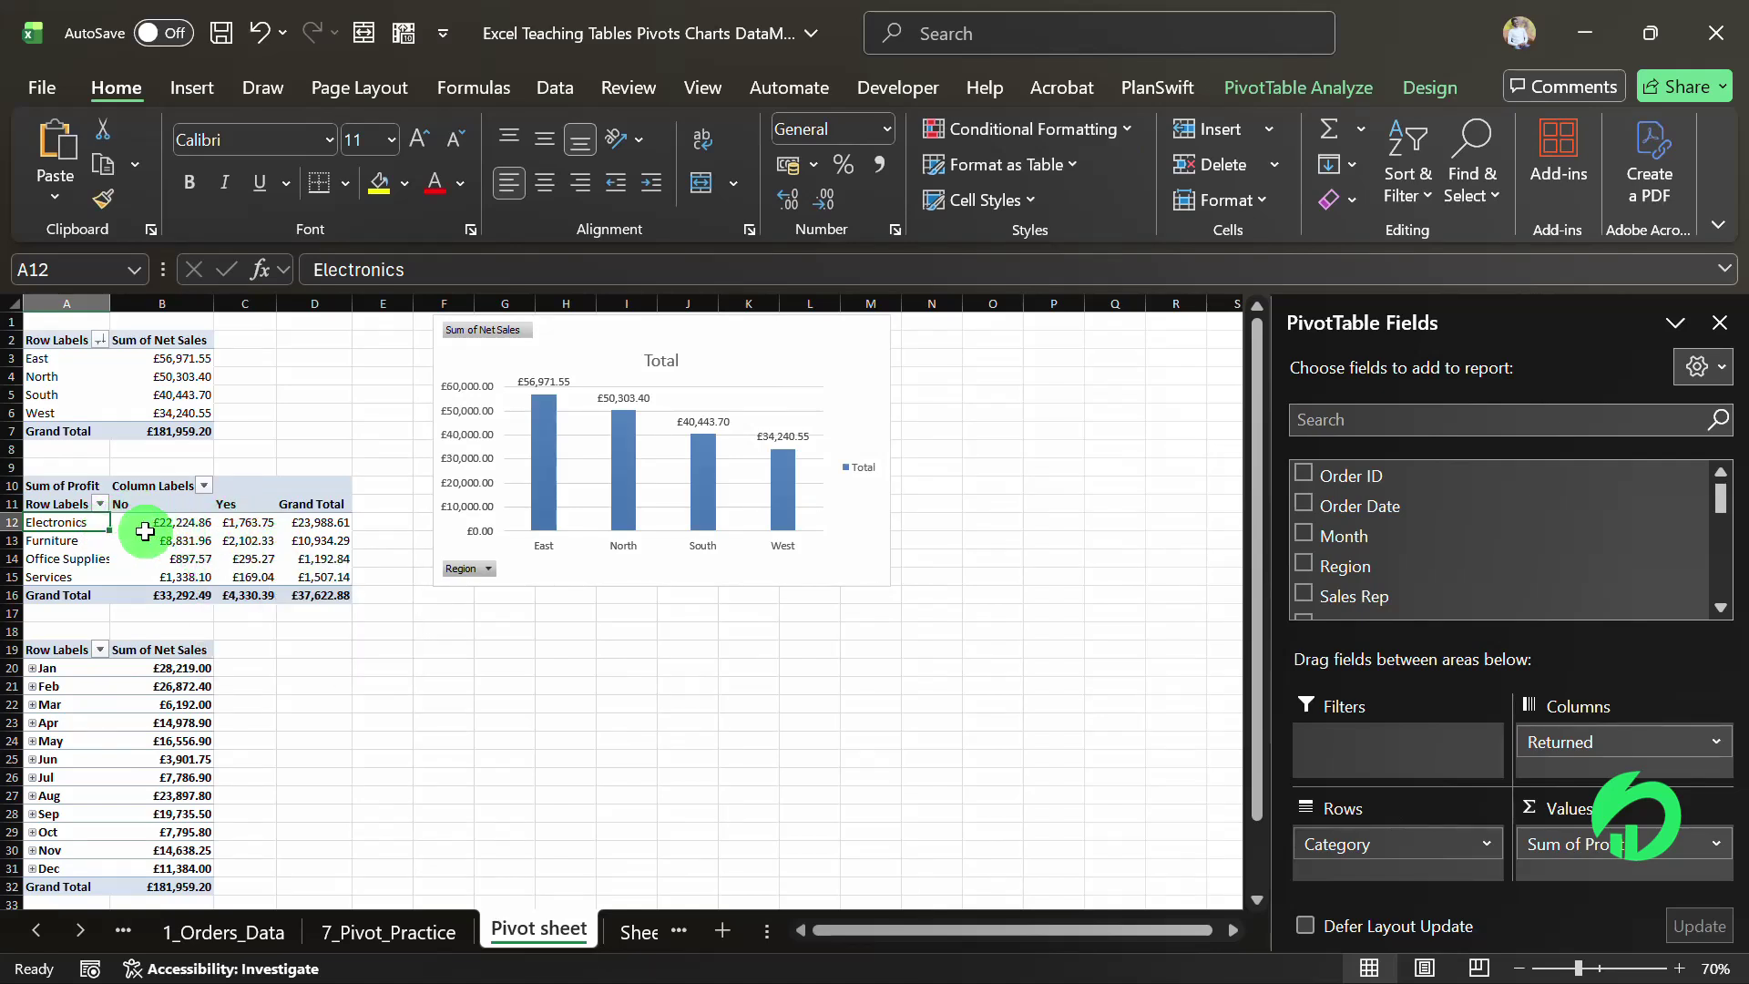
click(312, 506)
right_click(312, 507)
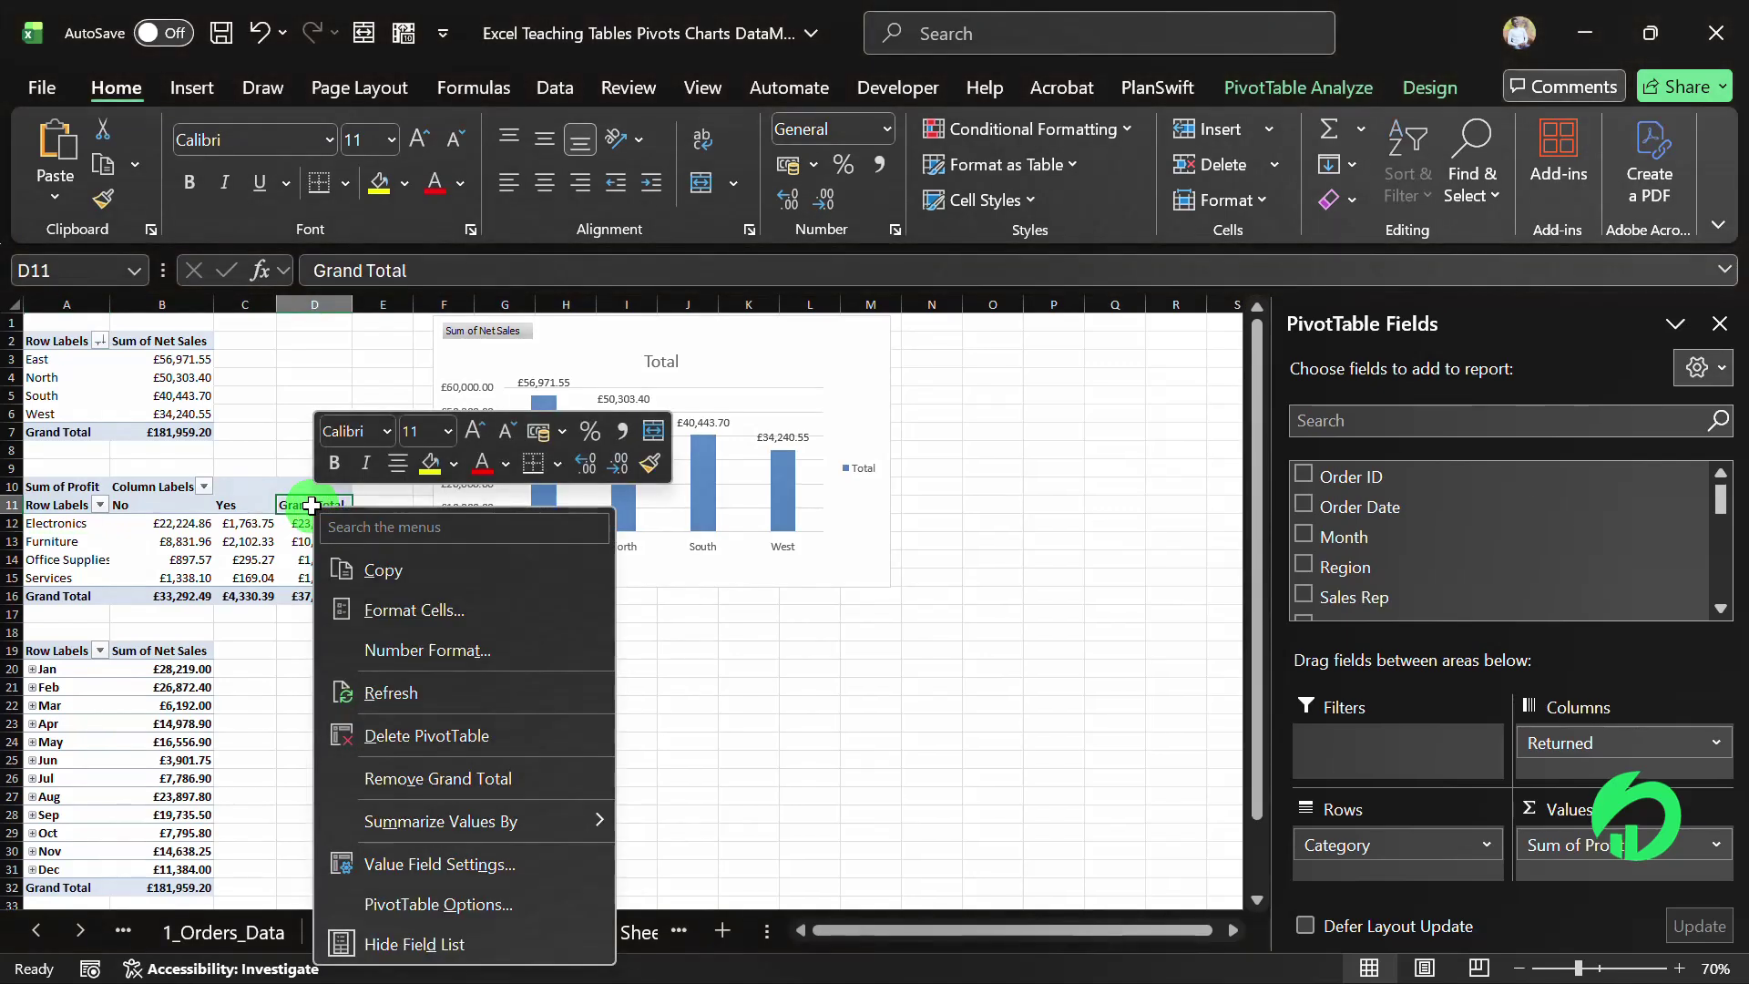
click(407, 778)
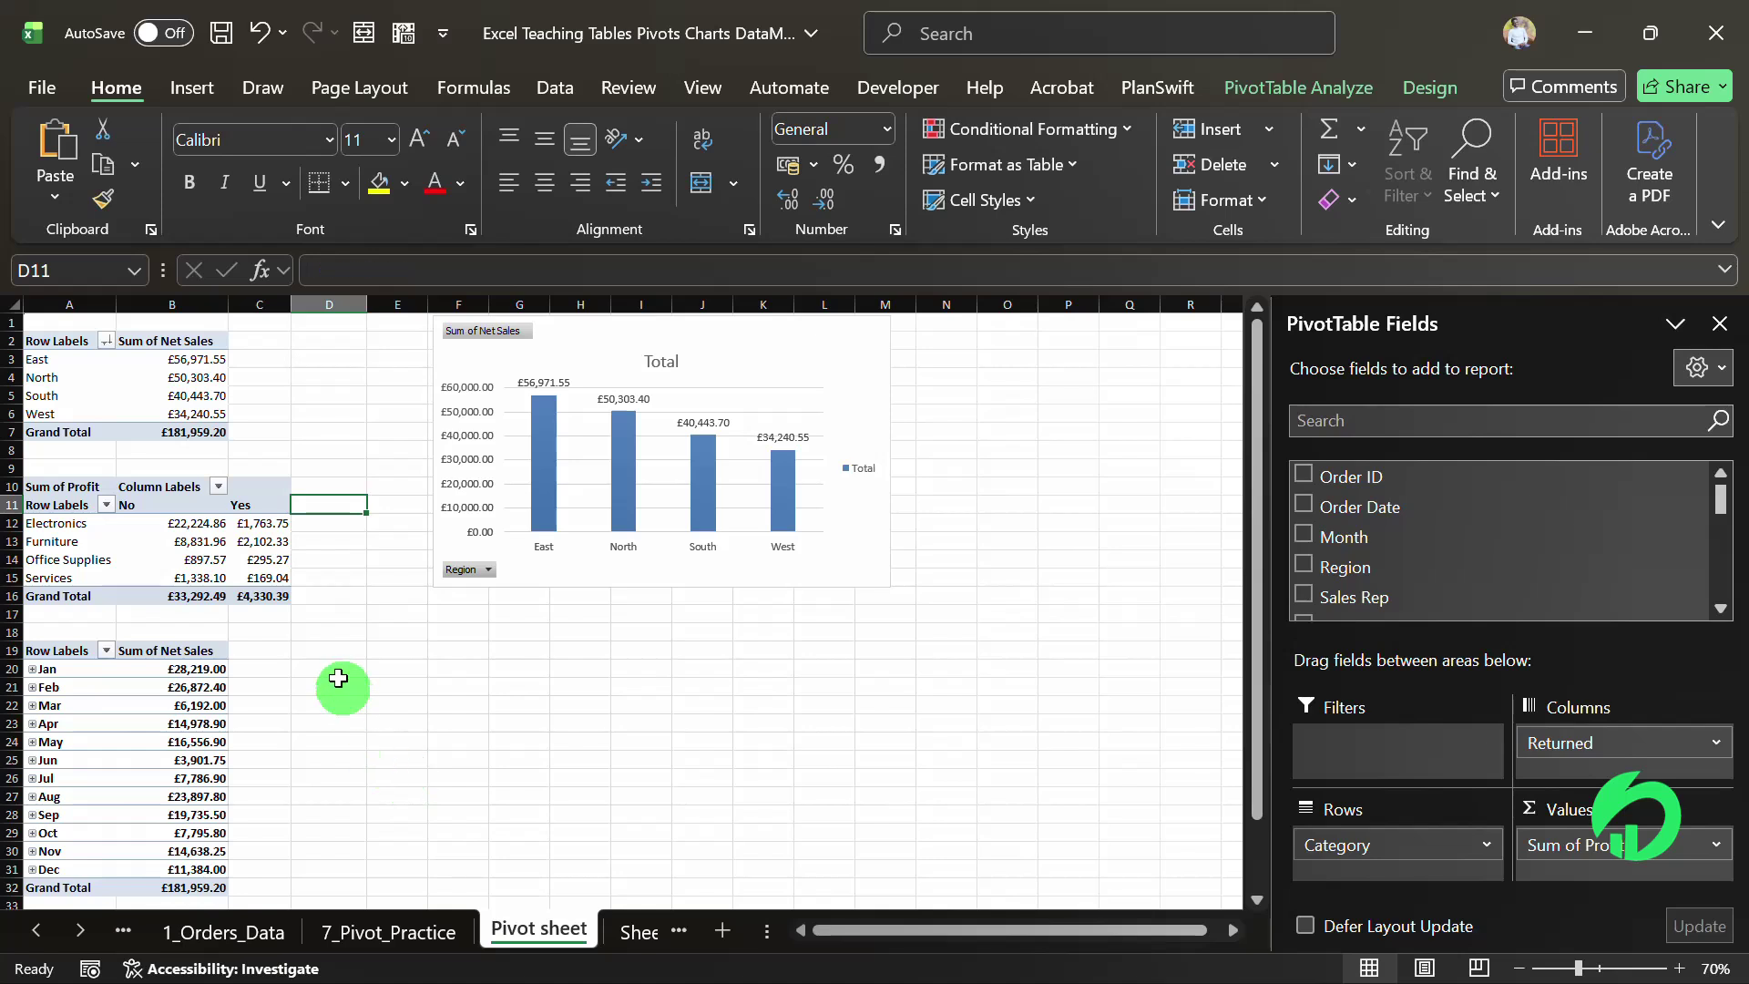
- Insert a 2-D stacked column chart from the category profit PivotTable and place it directly below the regional net sales chart
click(179, 502)
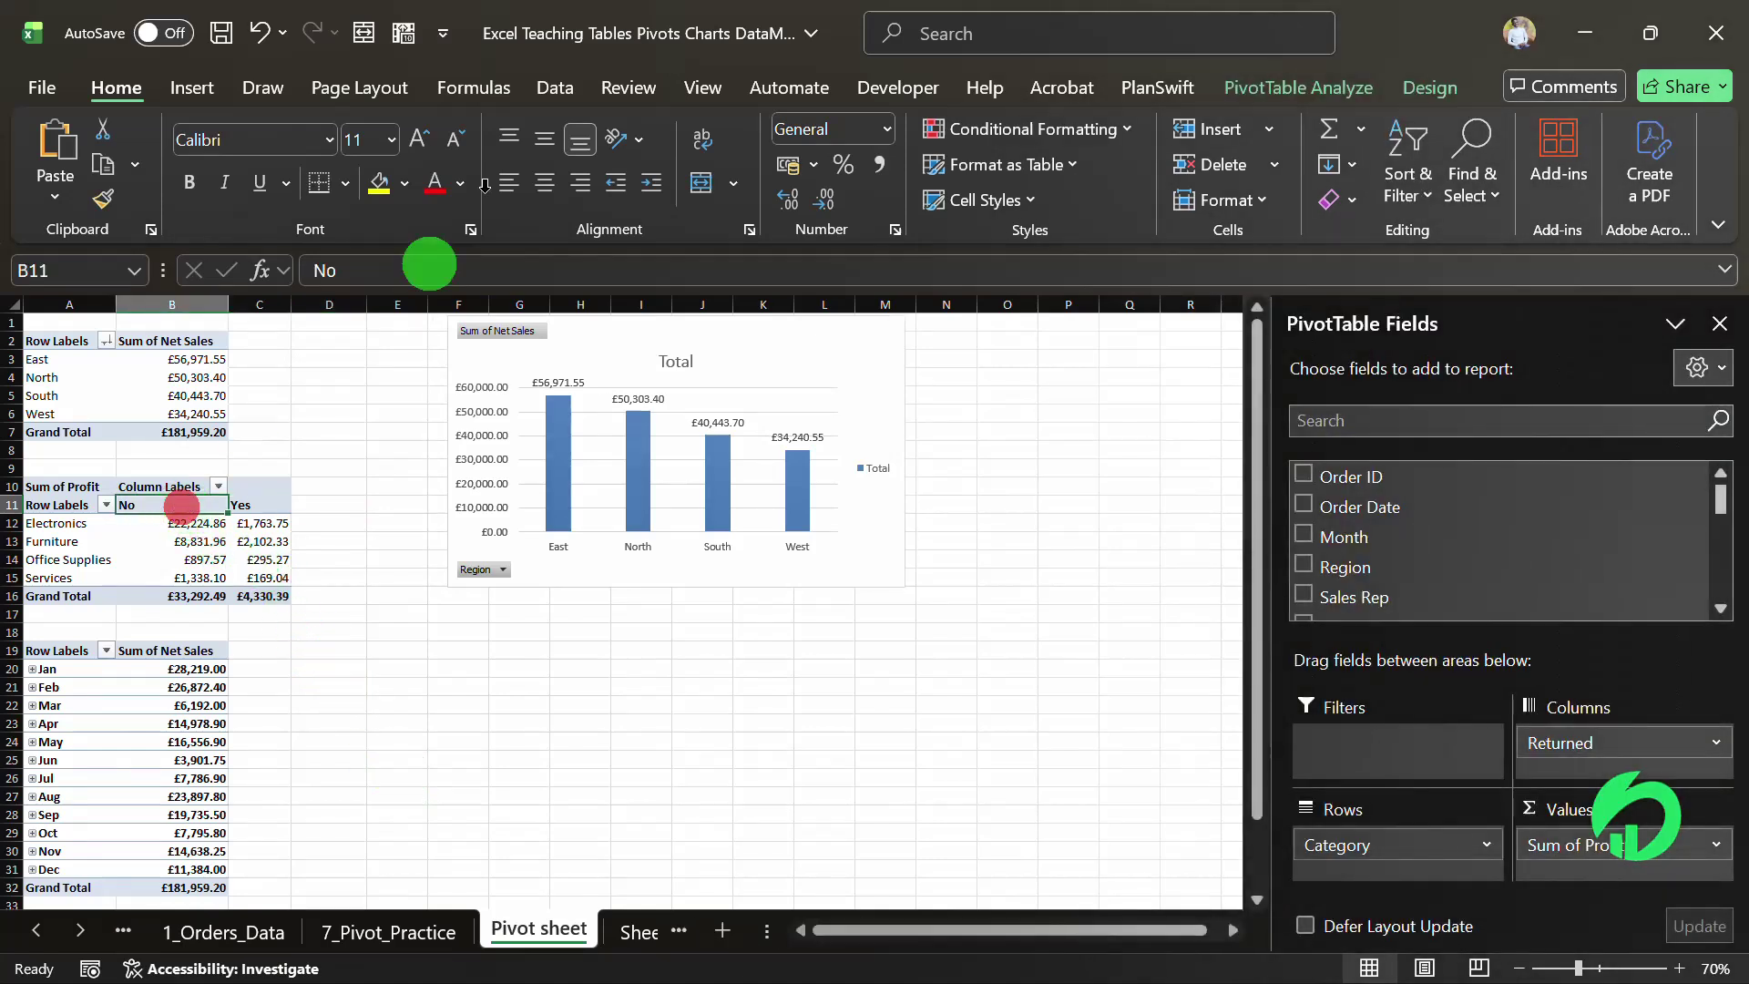
click(193, 89)
click(730, 140)
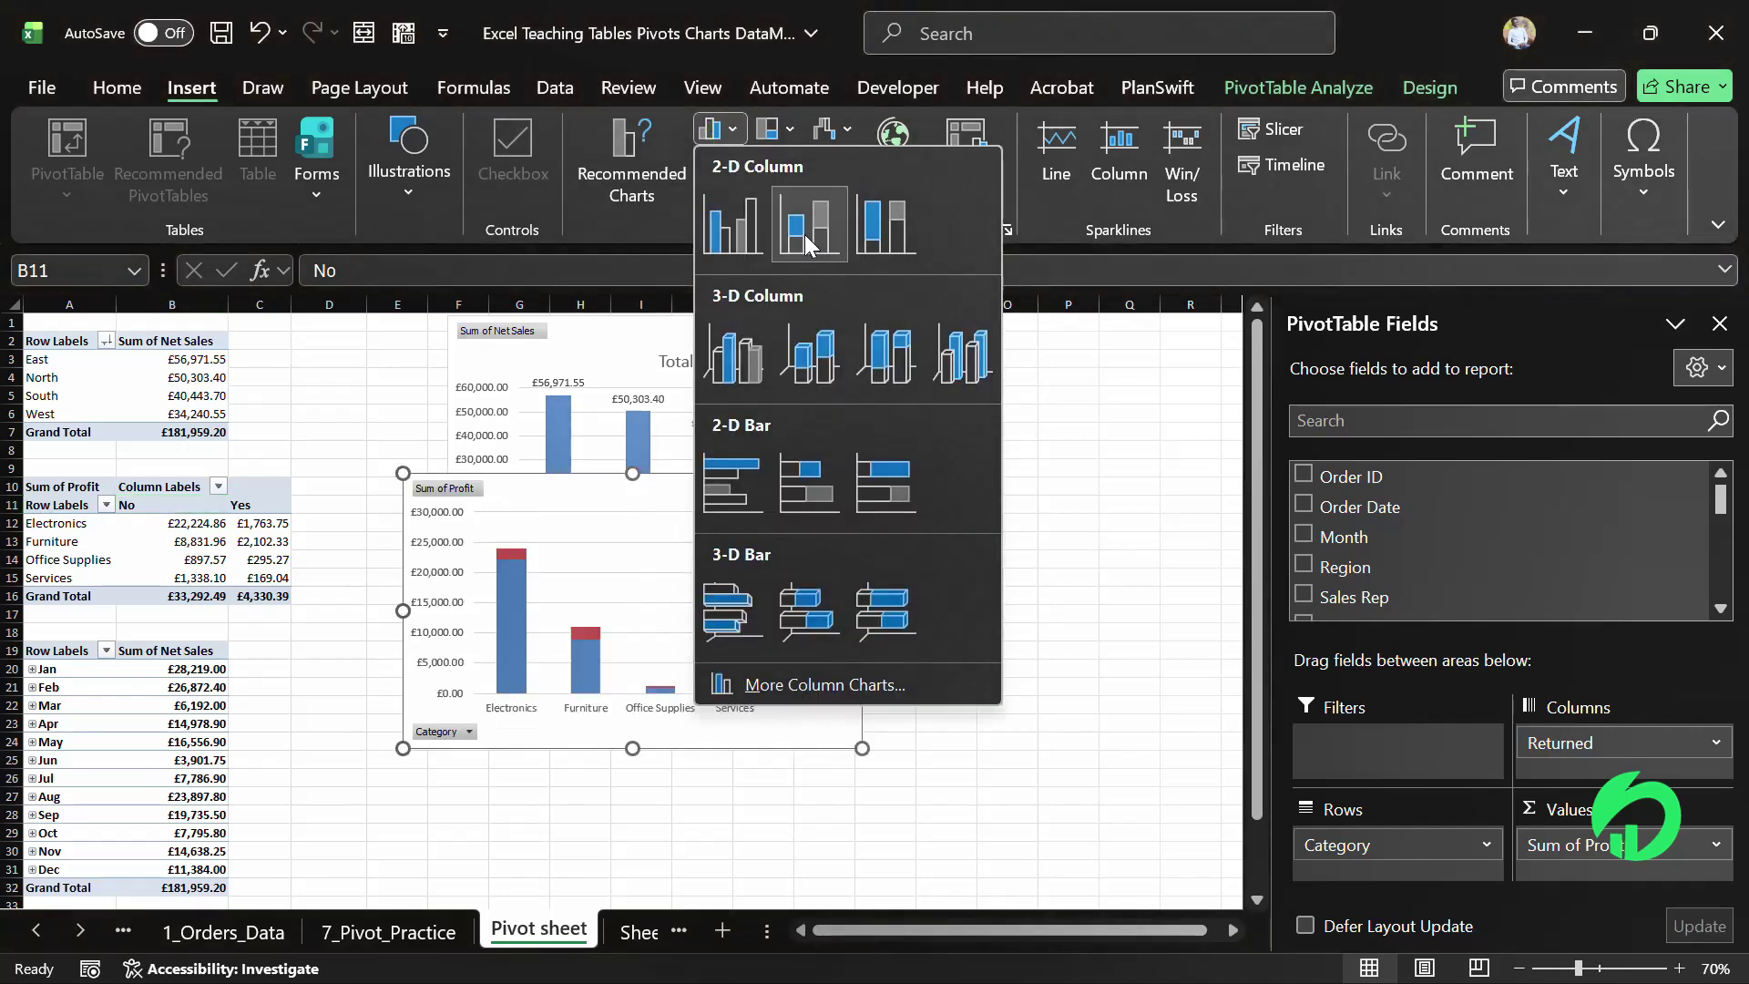
click(805, 233)
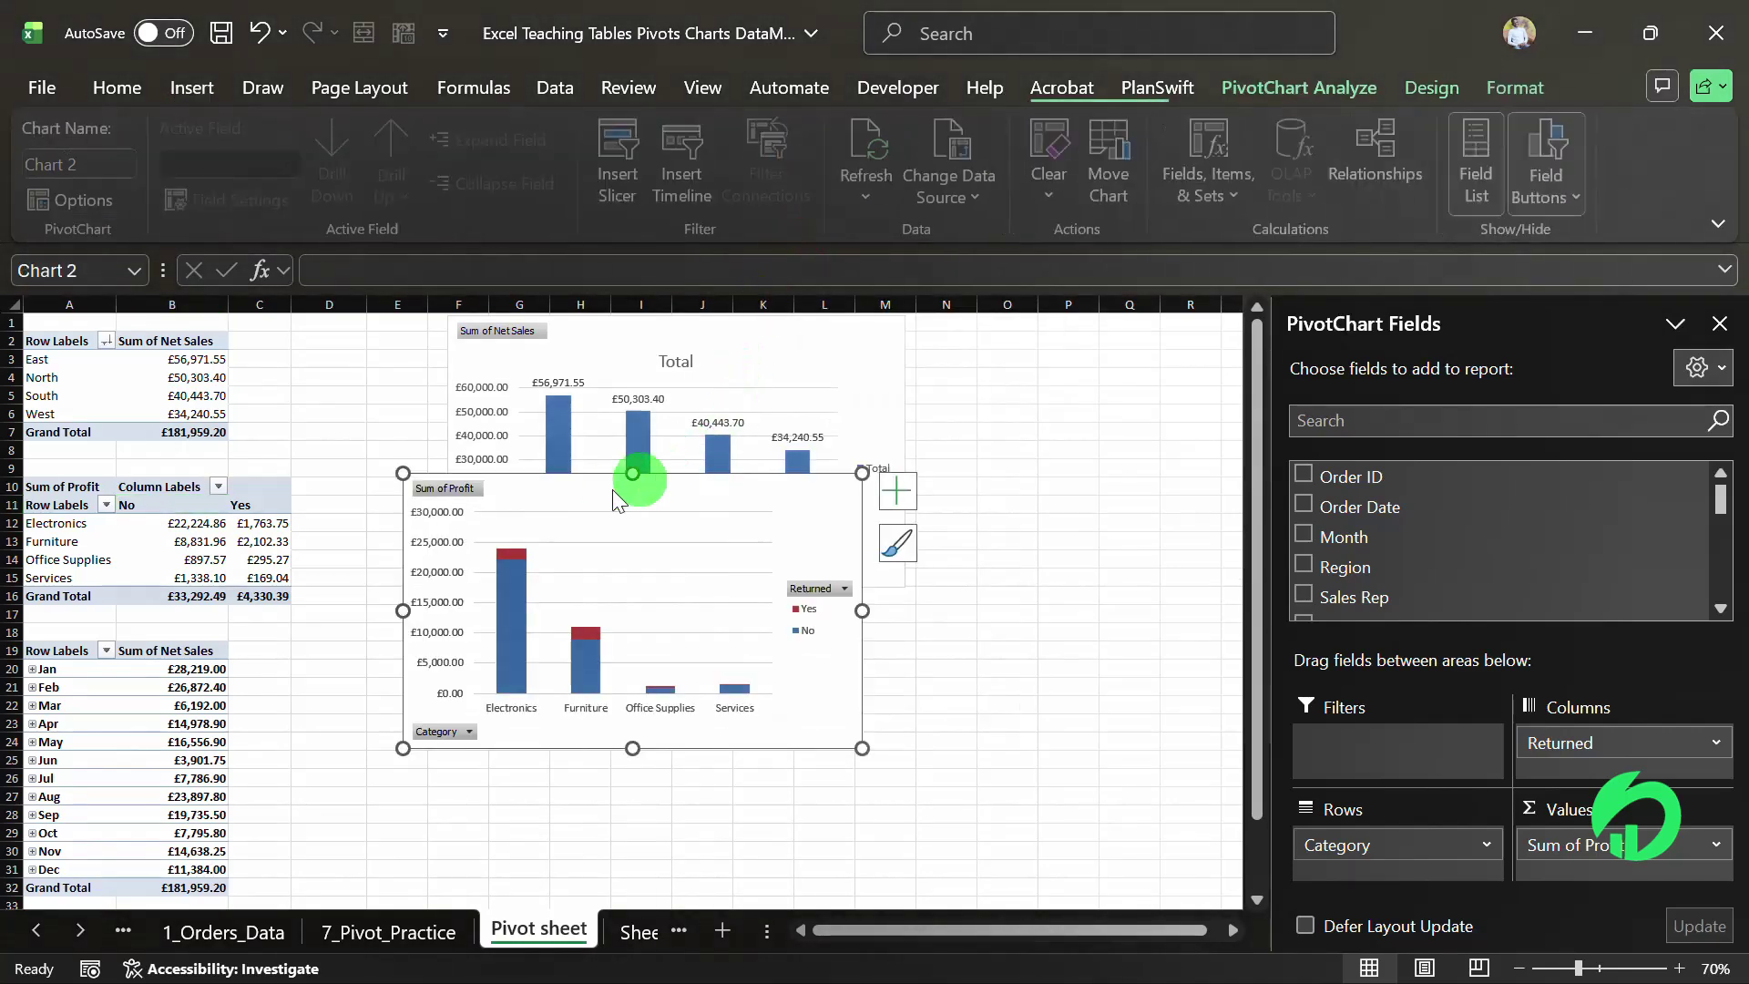
drag(584, 487, 601, 593)
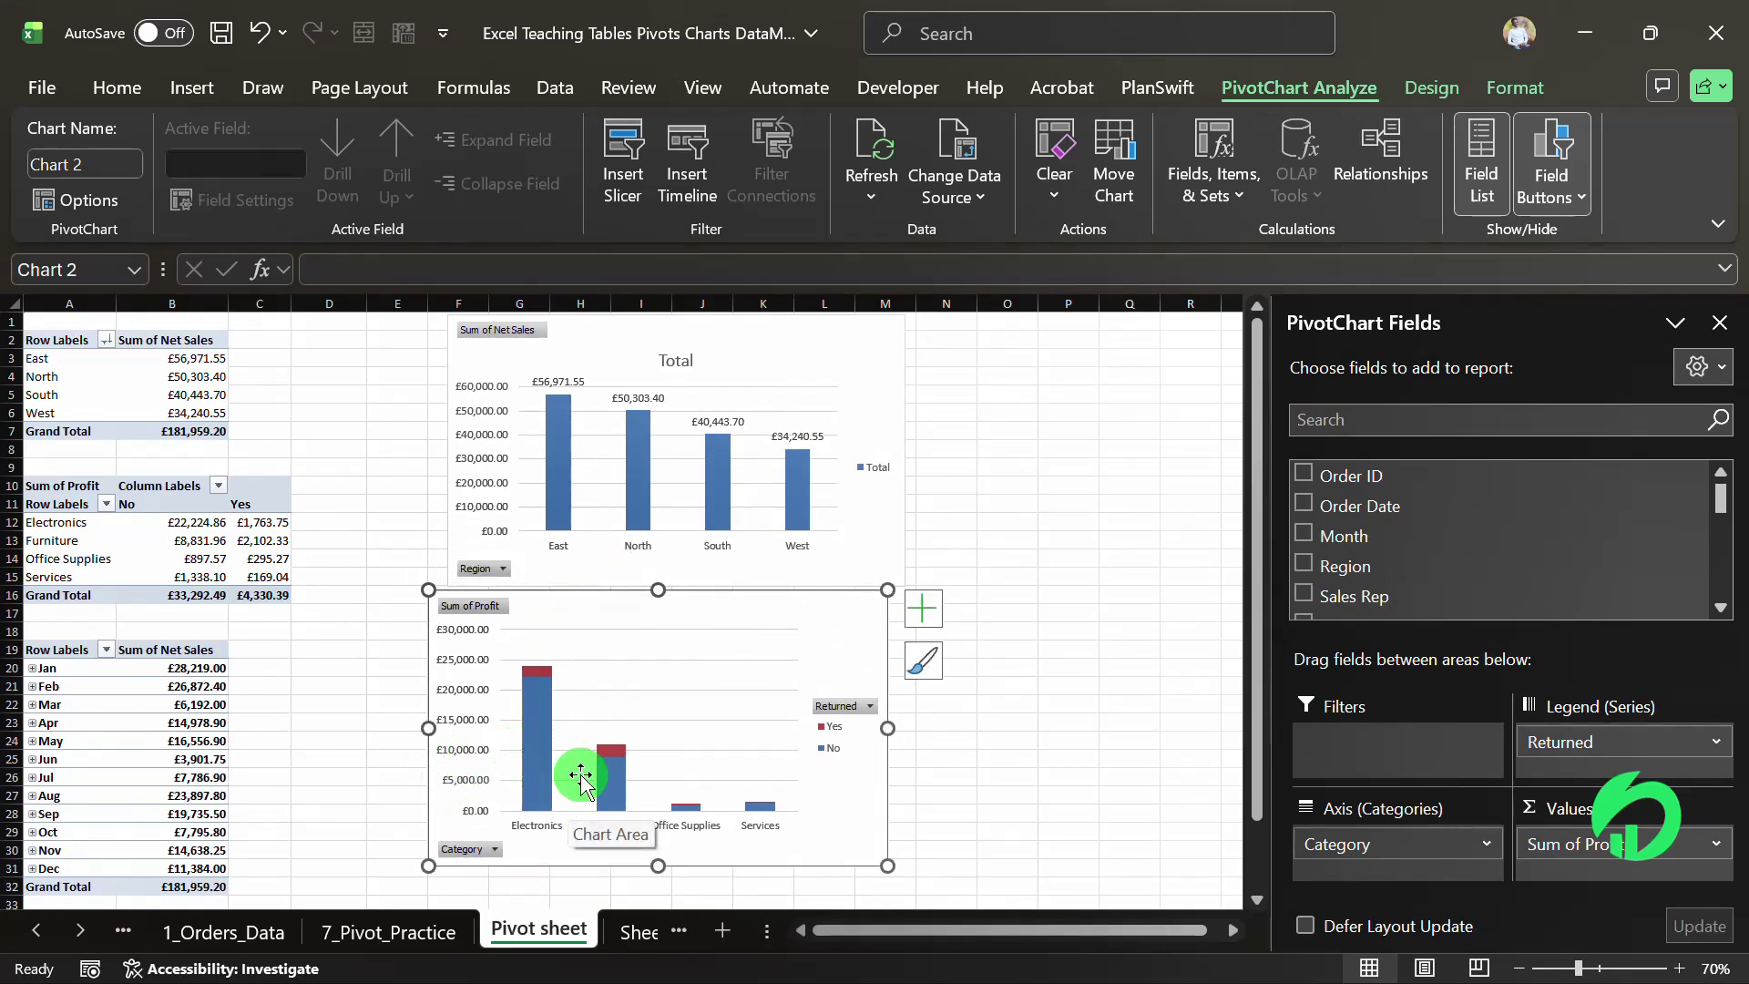
- Try data labels on the stacked profit chart, check their placement options, and turn the labels off again
mouse_move(544, 763)
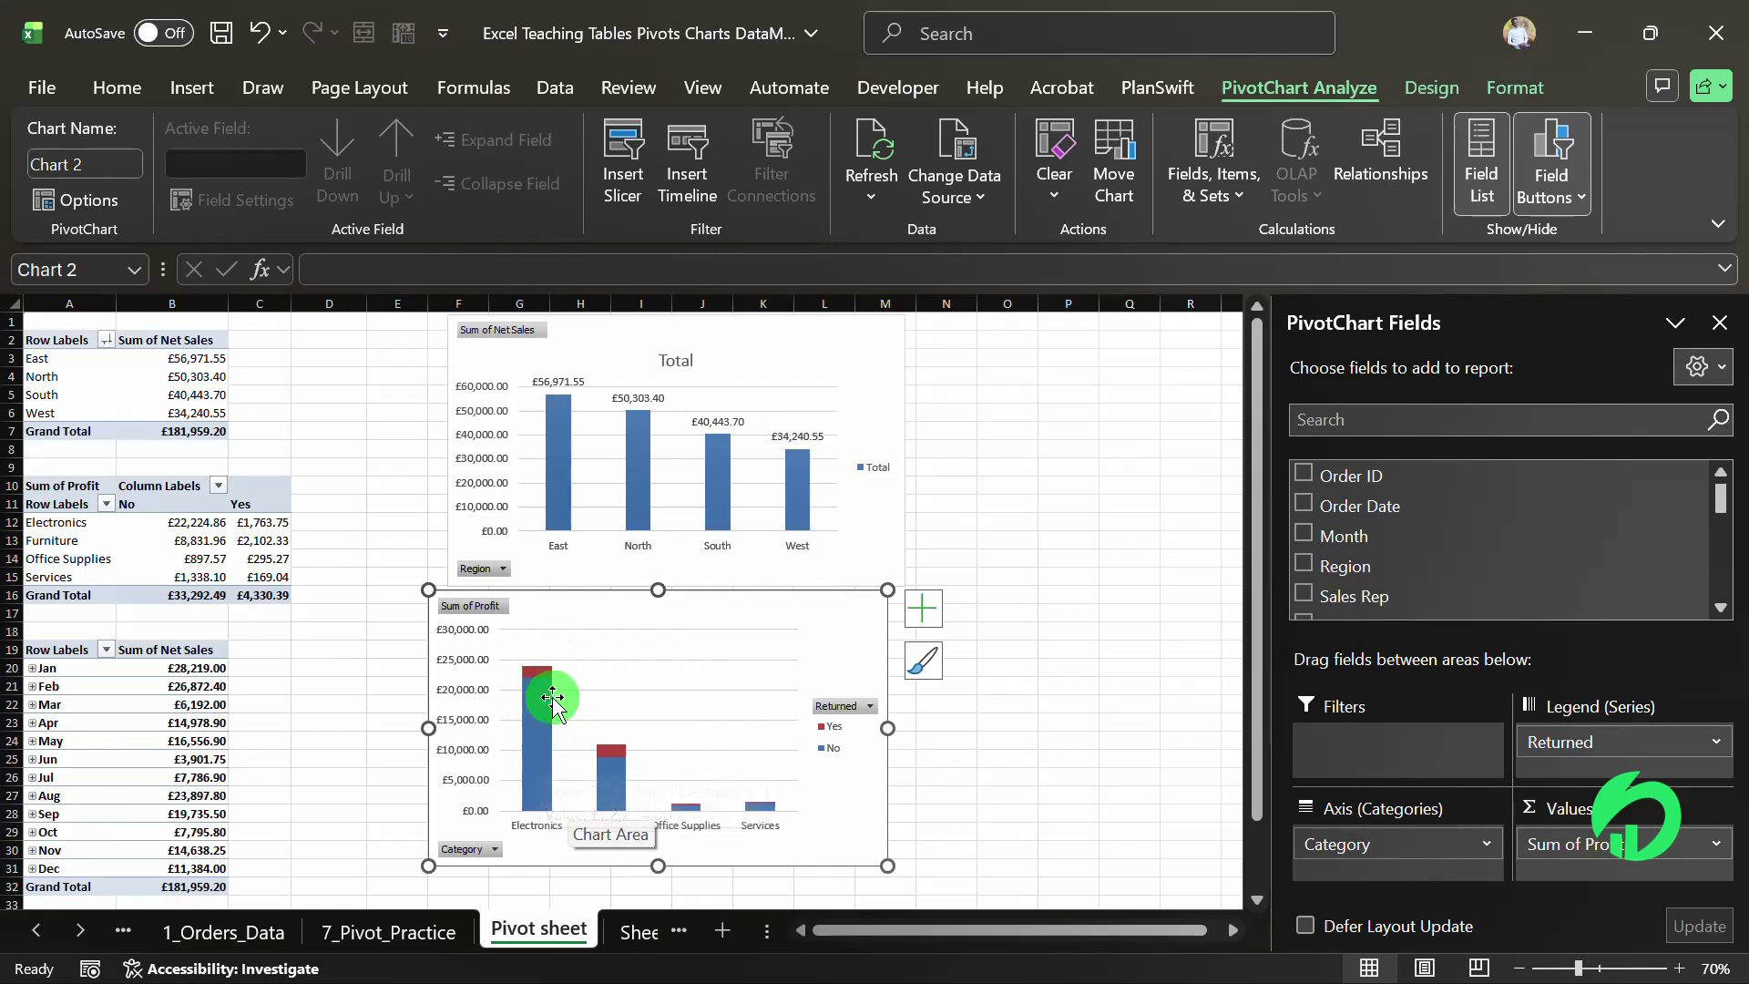
click(921, 608)
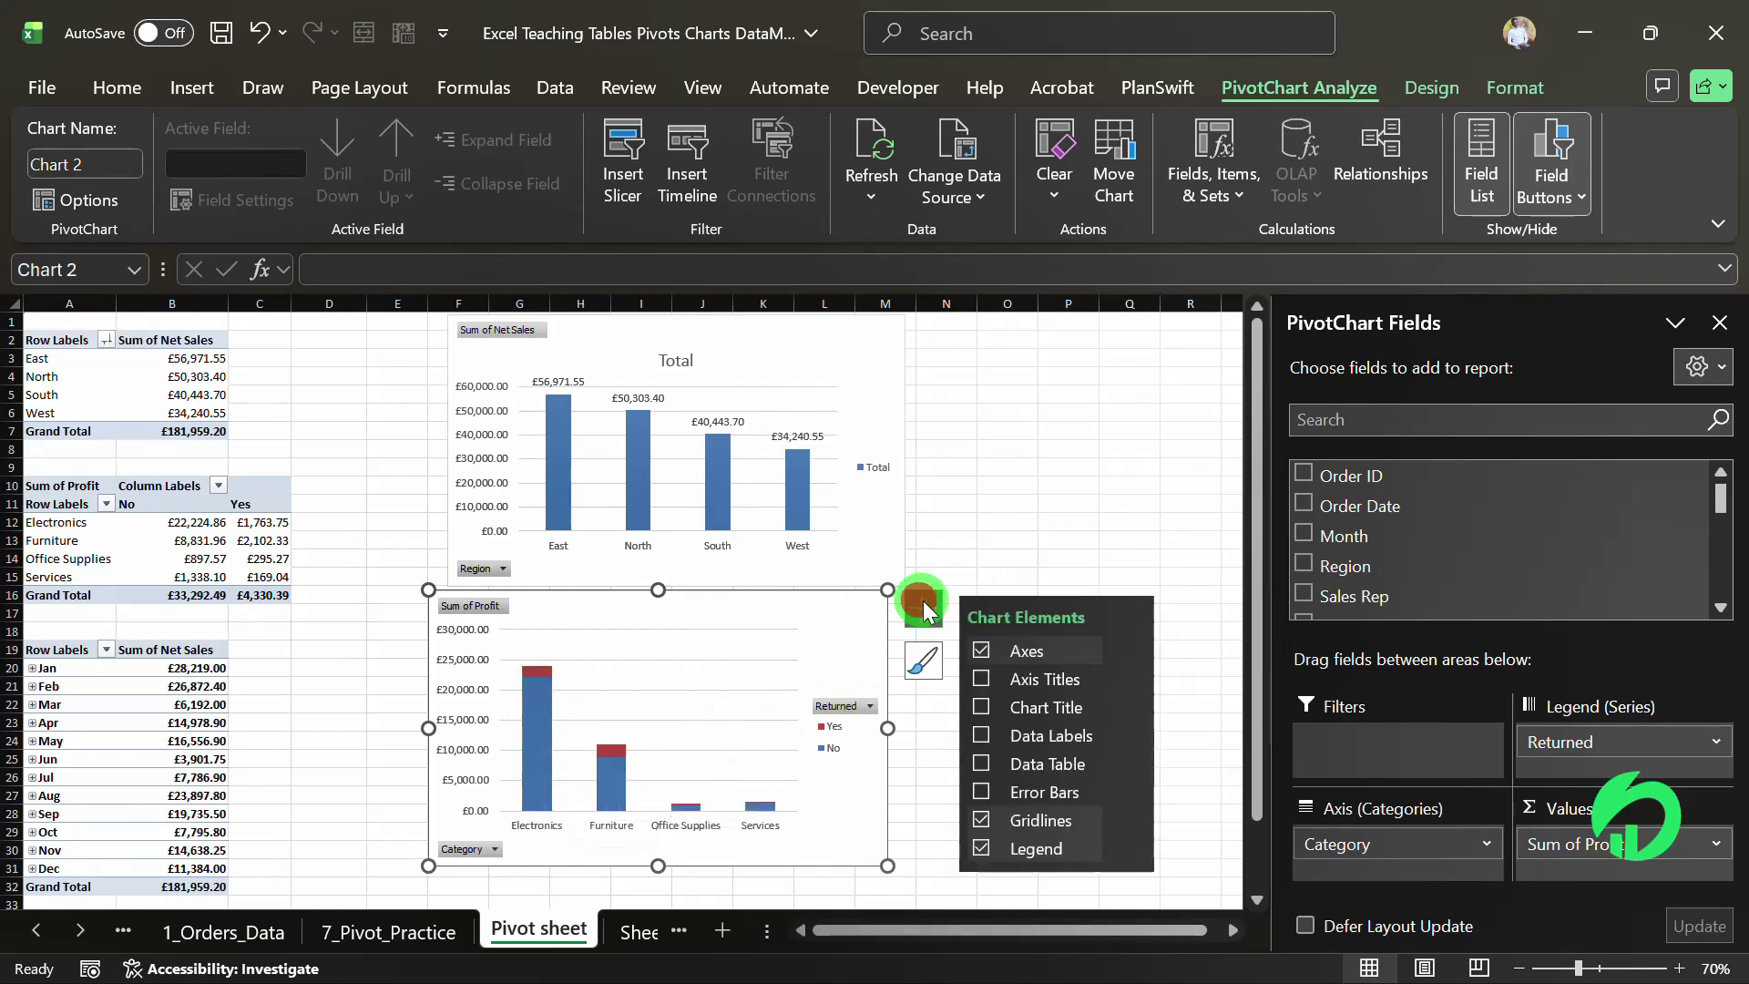
click(981, 739)
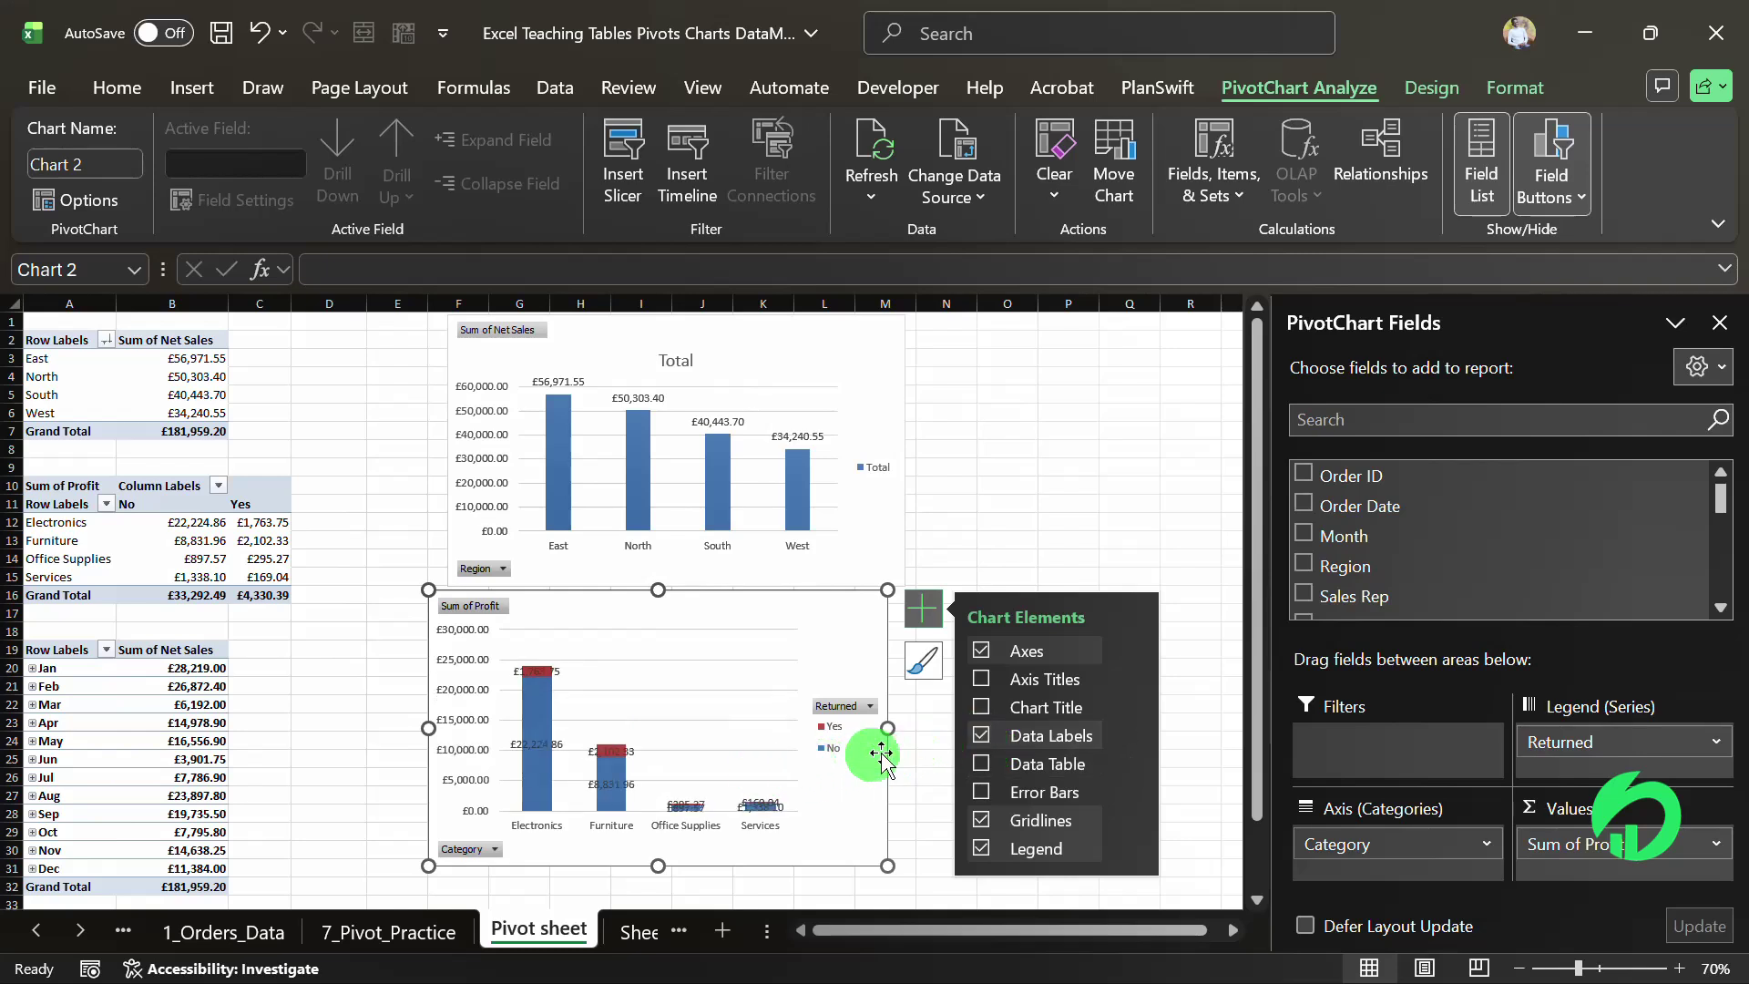
click(1134, 733)
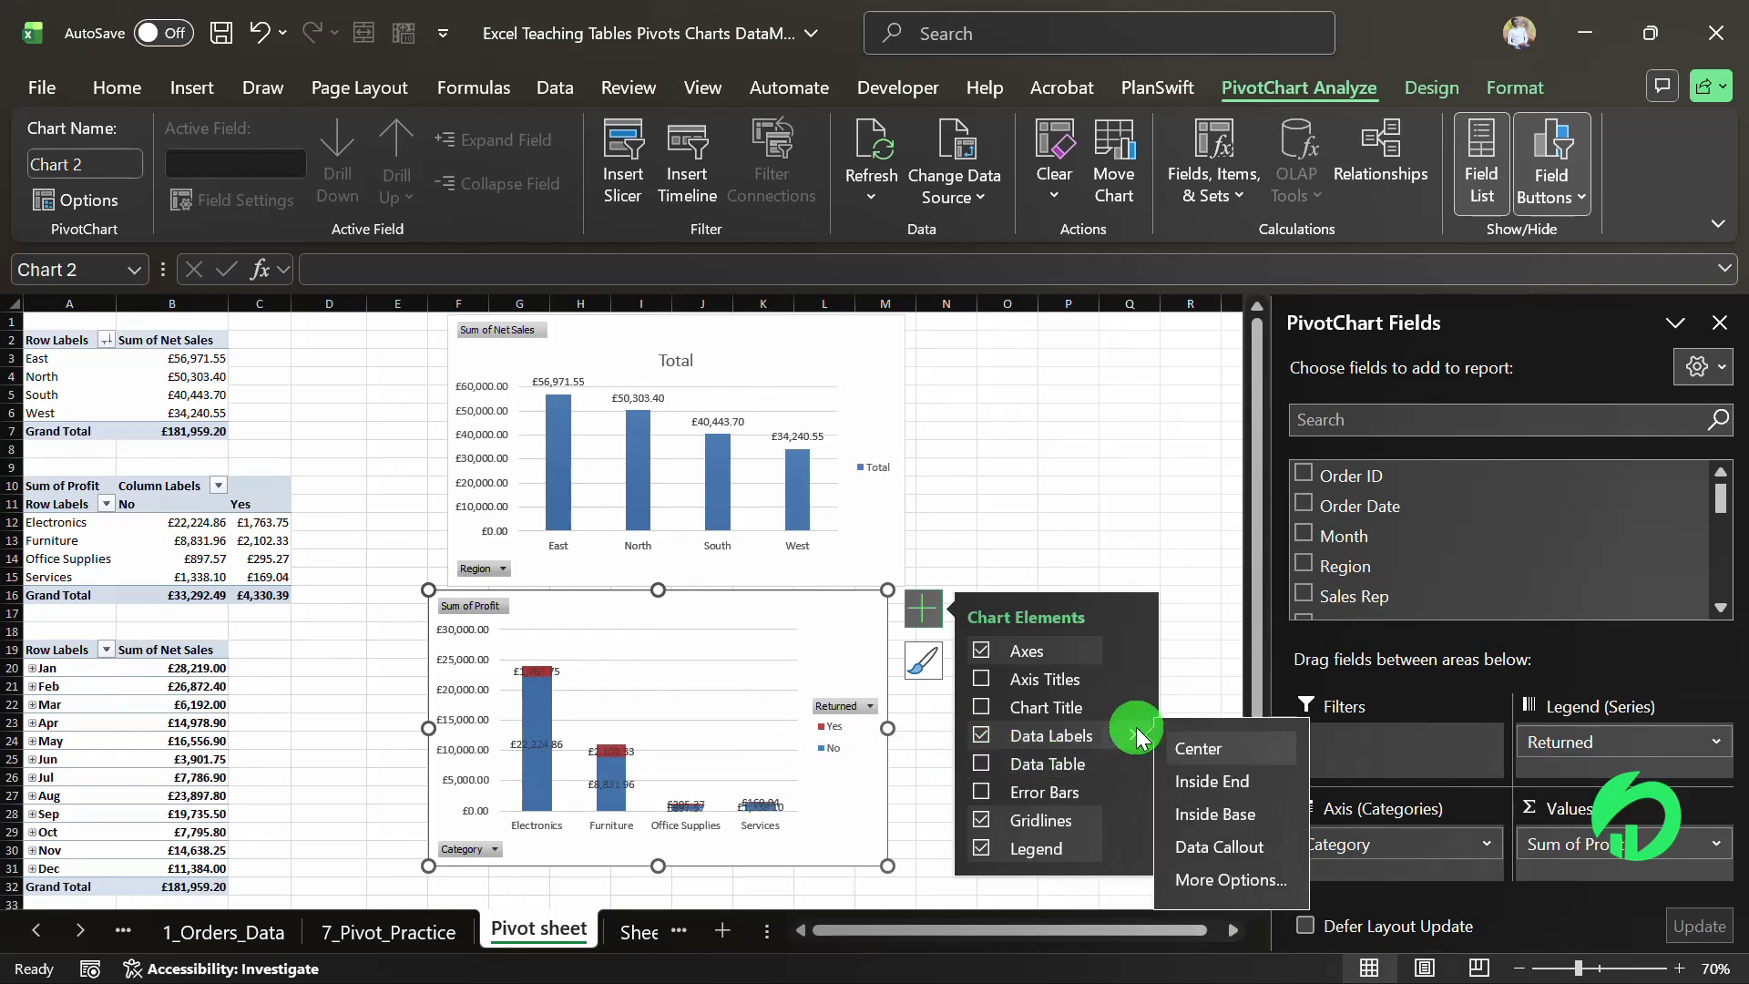
click(983, 739)
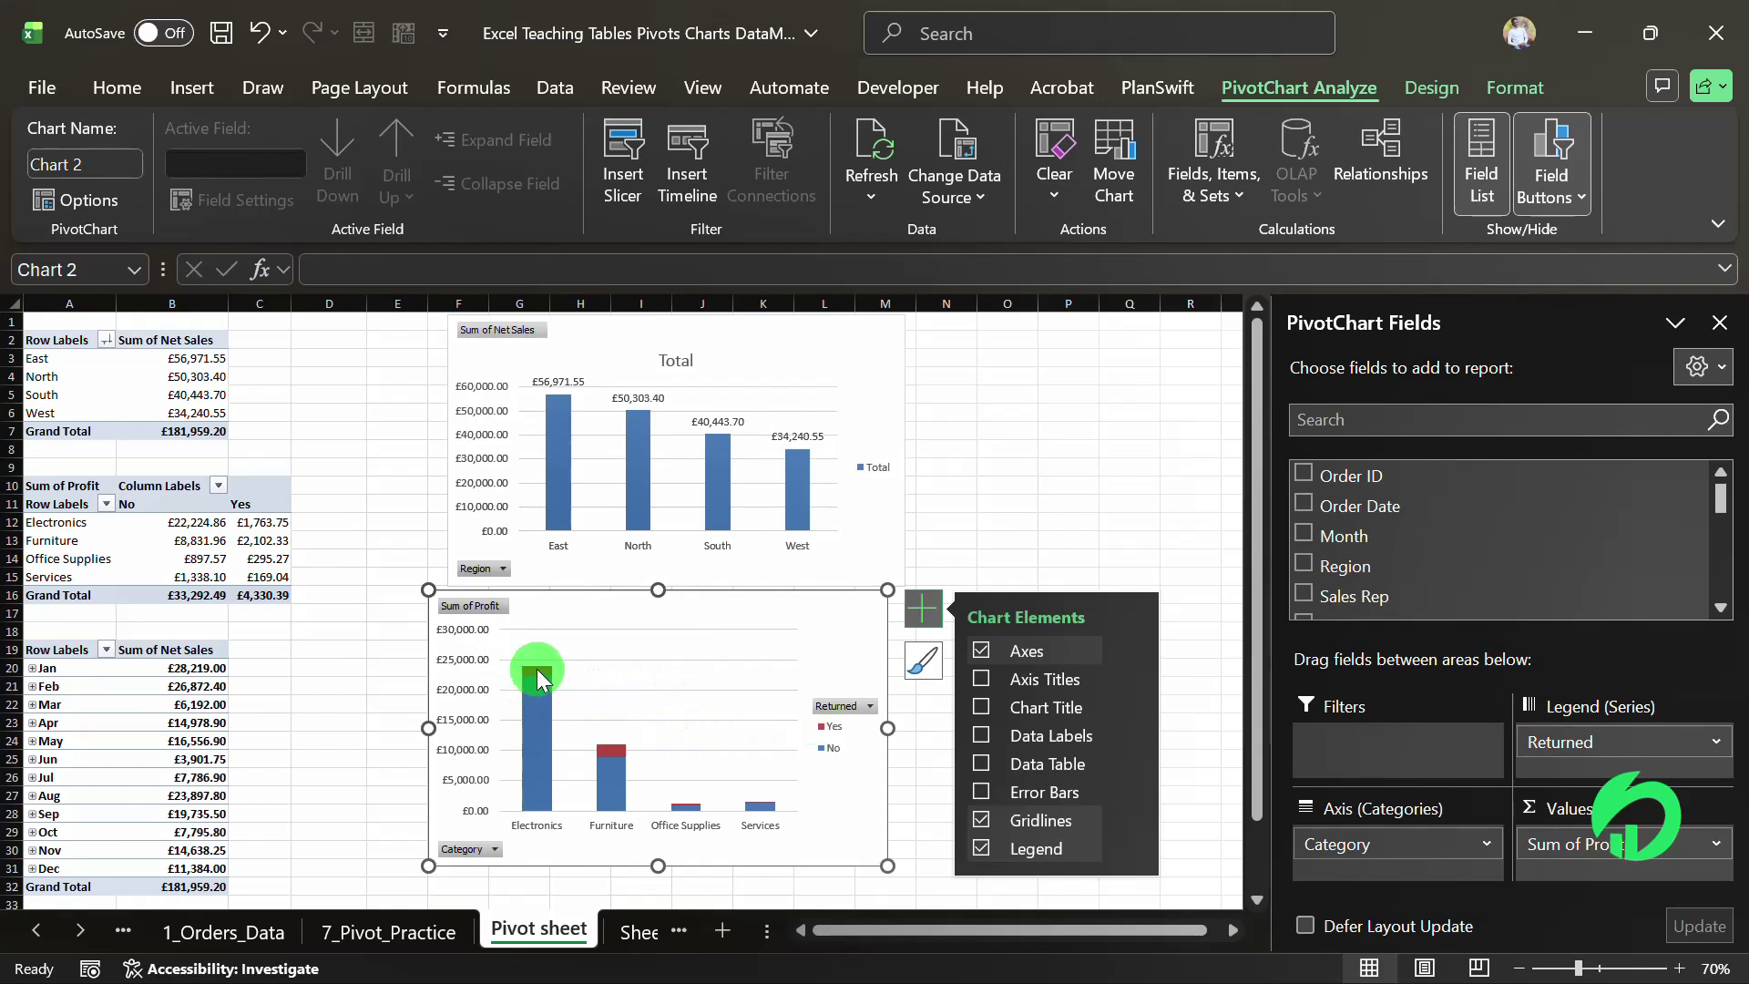
- Move the stacked profit chart up beside the regional net sales chart, starting at about column N, row 5
mouse_move(540, 679)
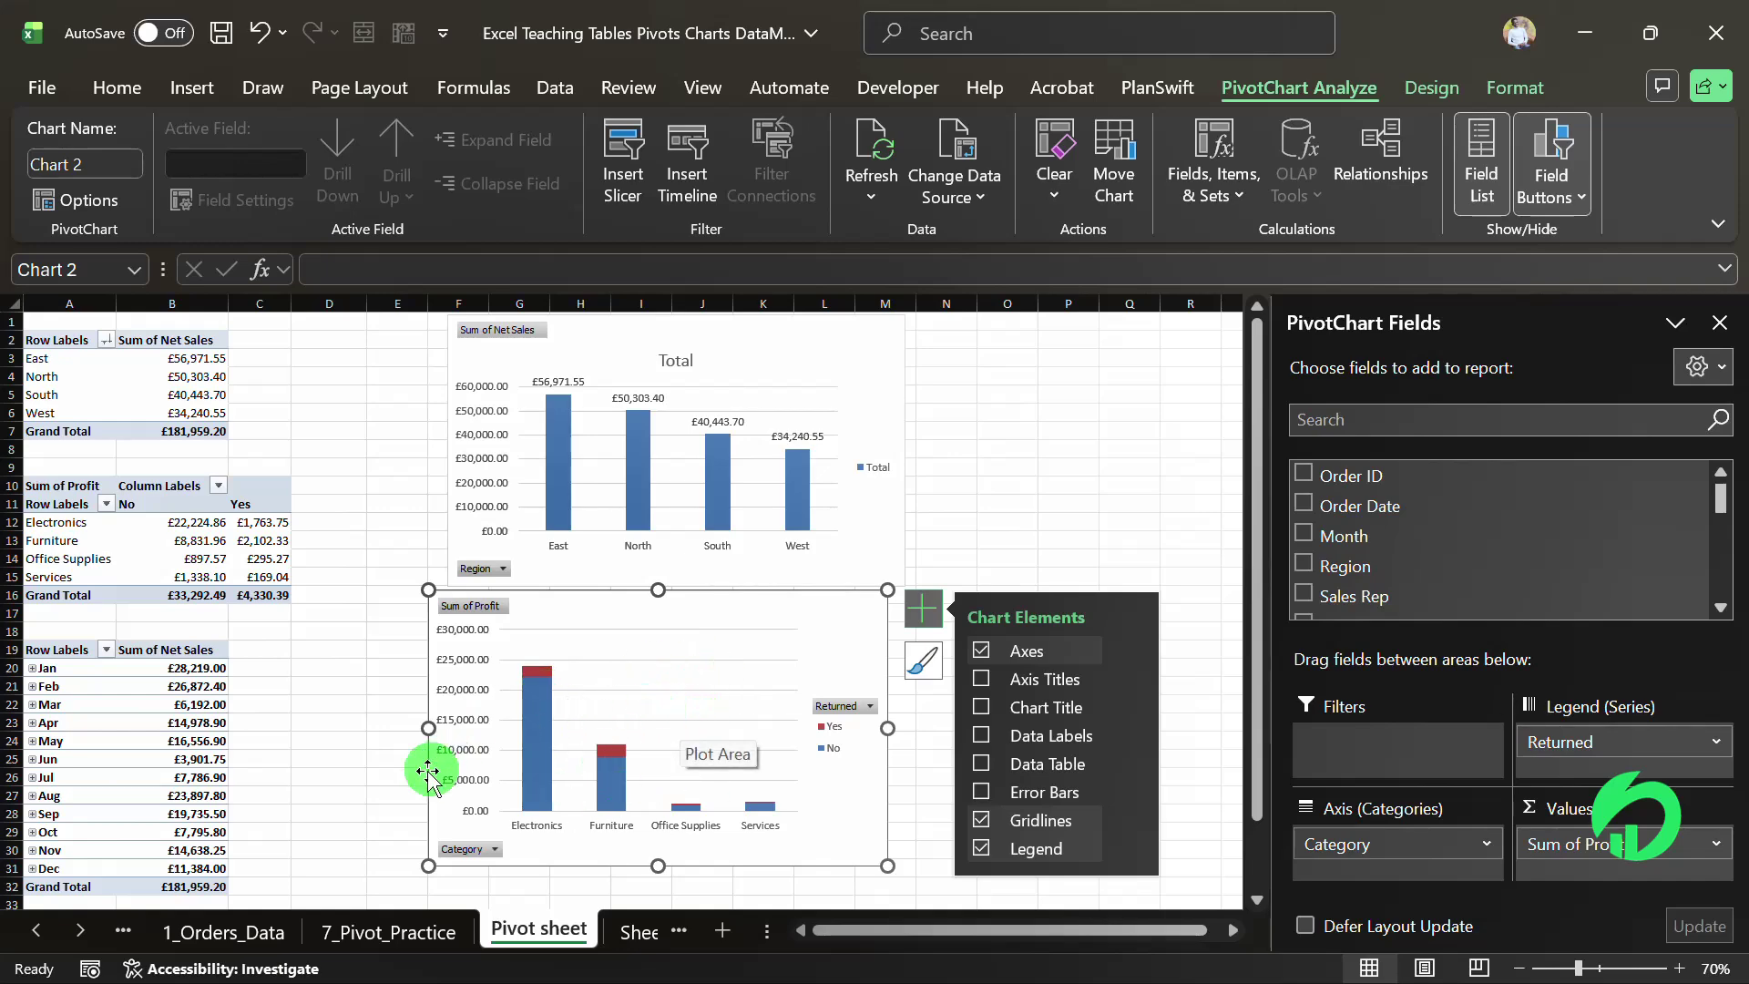
click(330, 722)
click(552, 621)
drag(552, 621, 1082, 410)
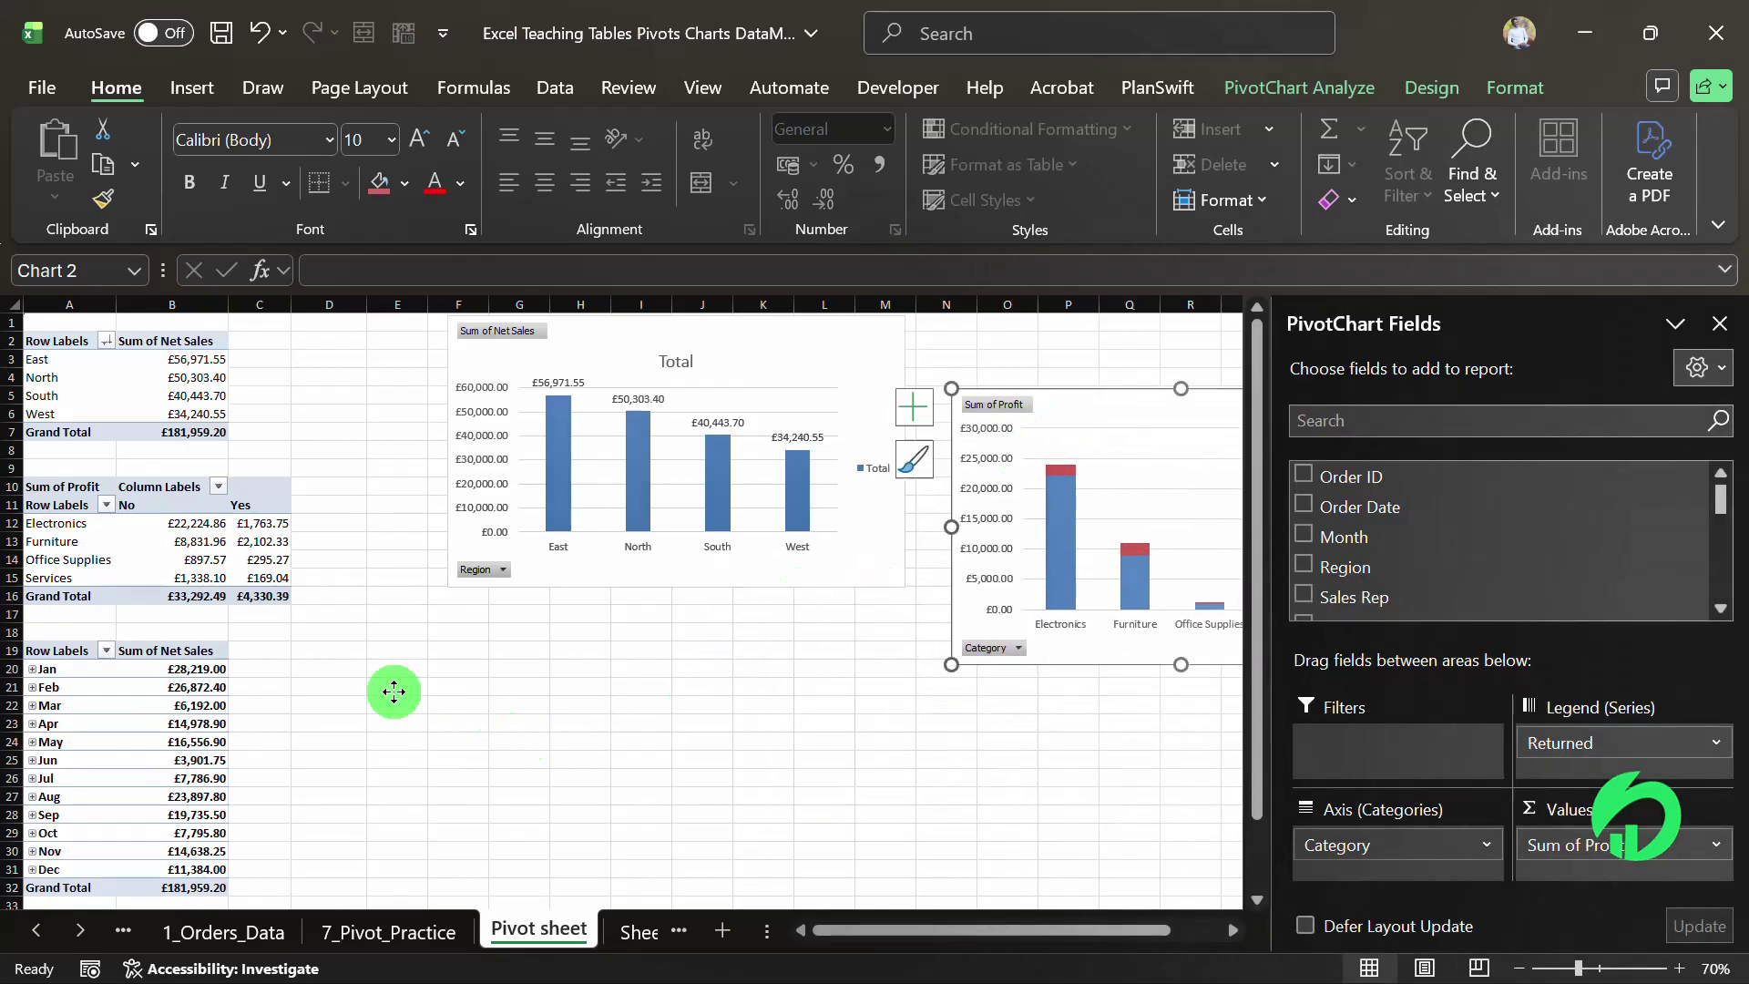
- Insert a 2-D line chart from the monthly net sales PivotTable and place it beside that table, starting at about column D, row 19
scroll(393, 691, down, 3)
click(167, 633)
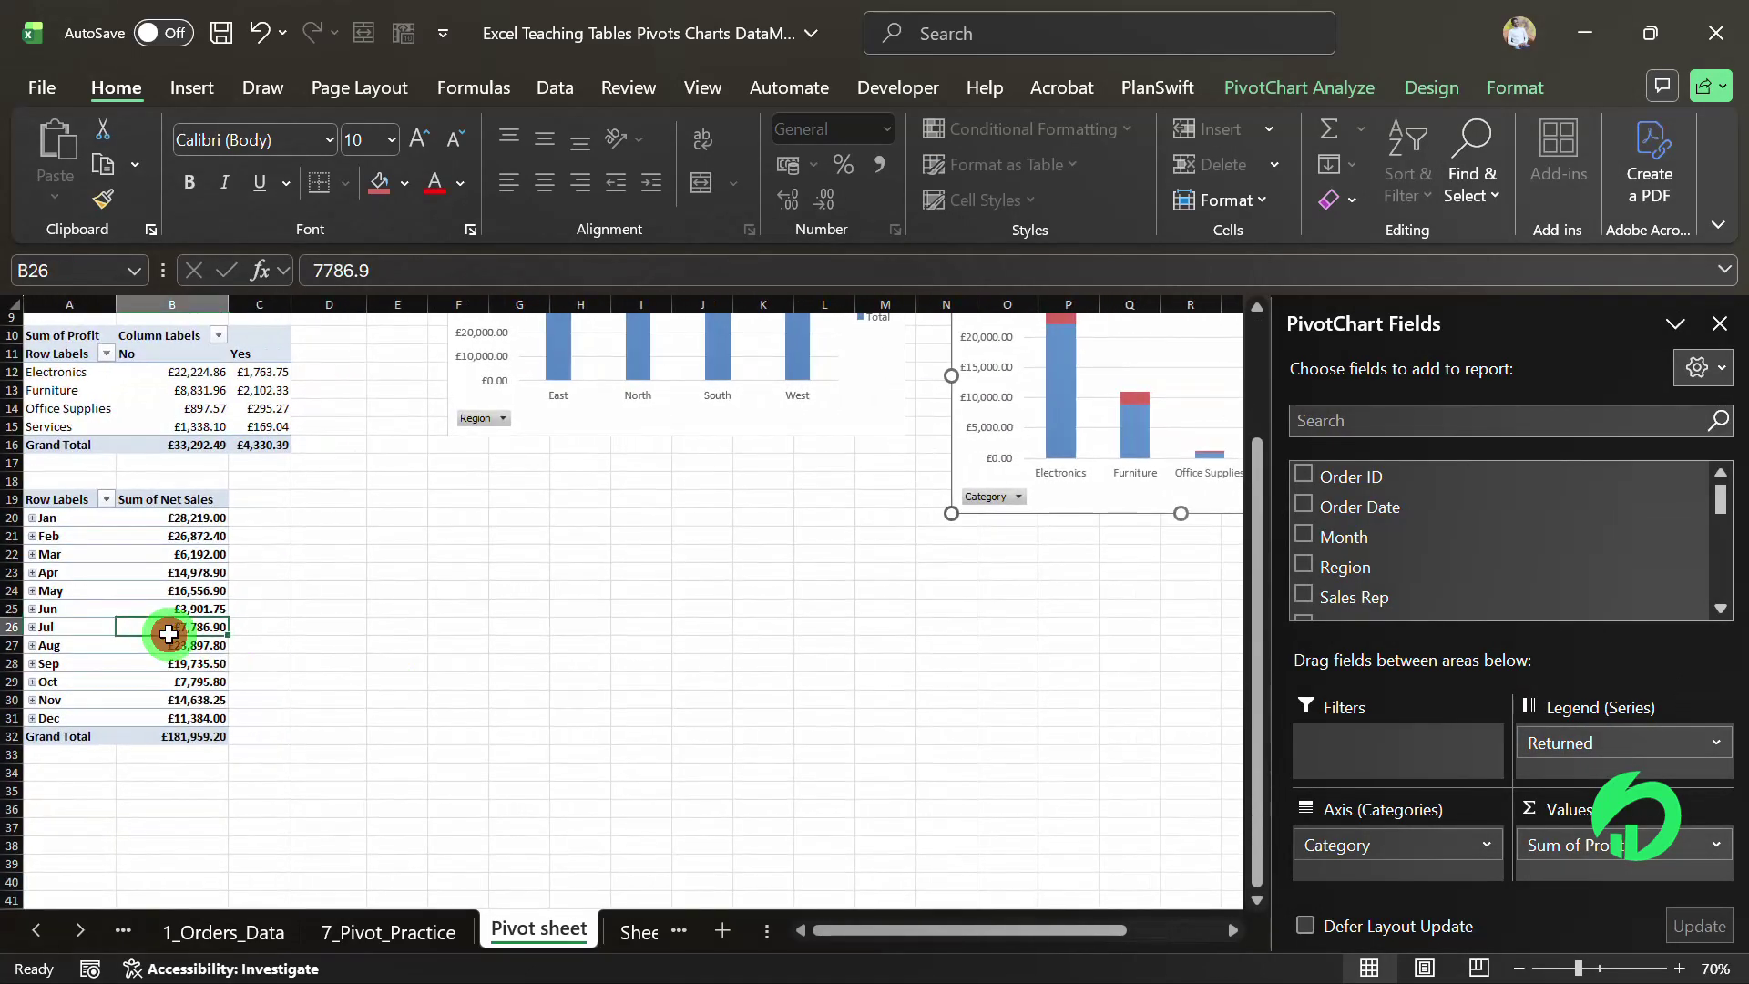
click(106, 500)
click(773, 538)
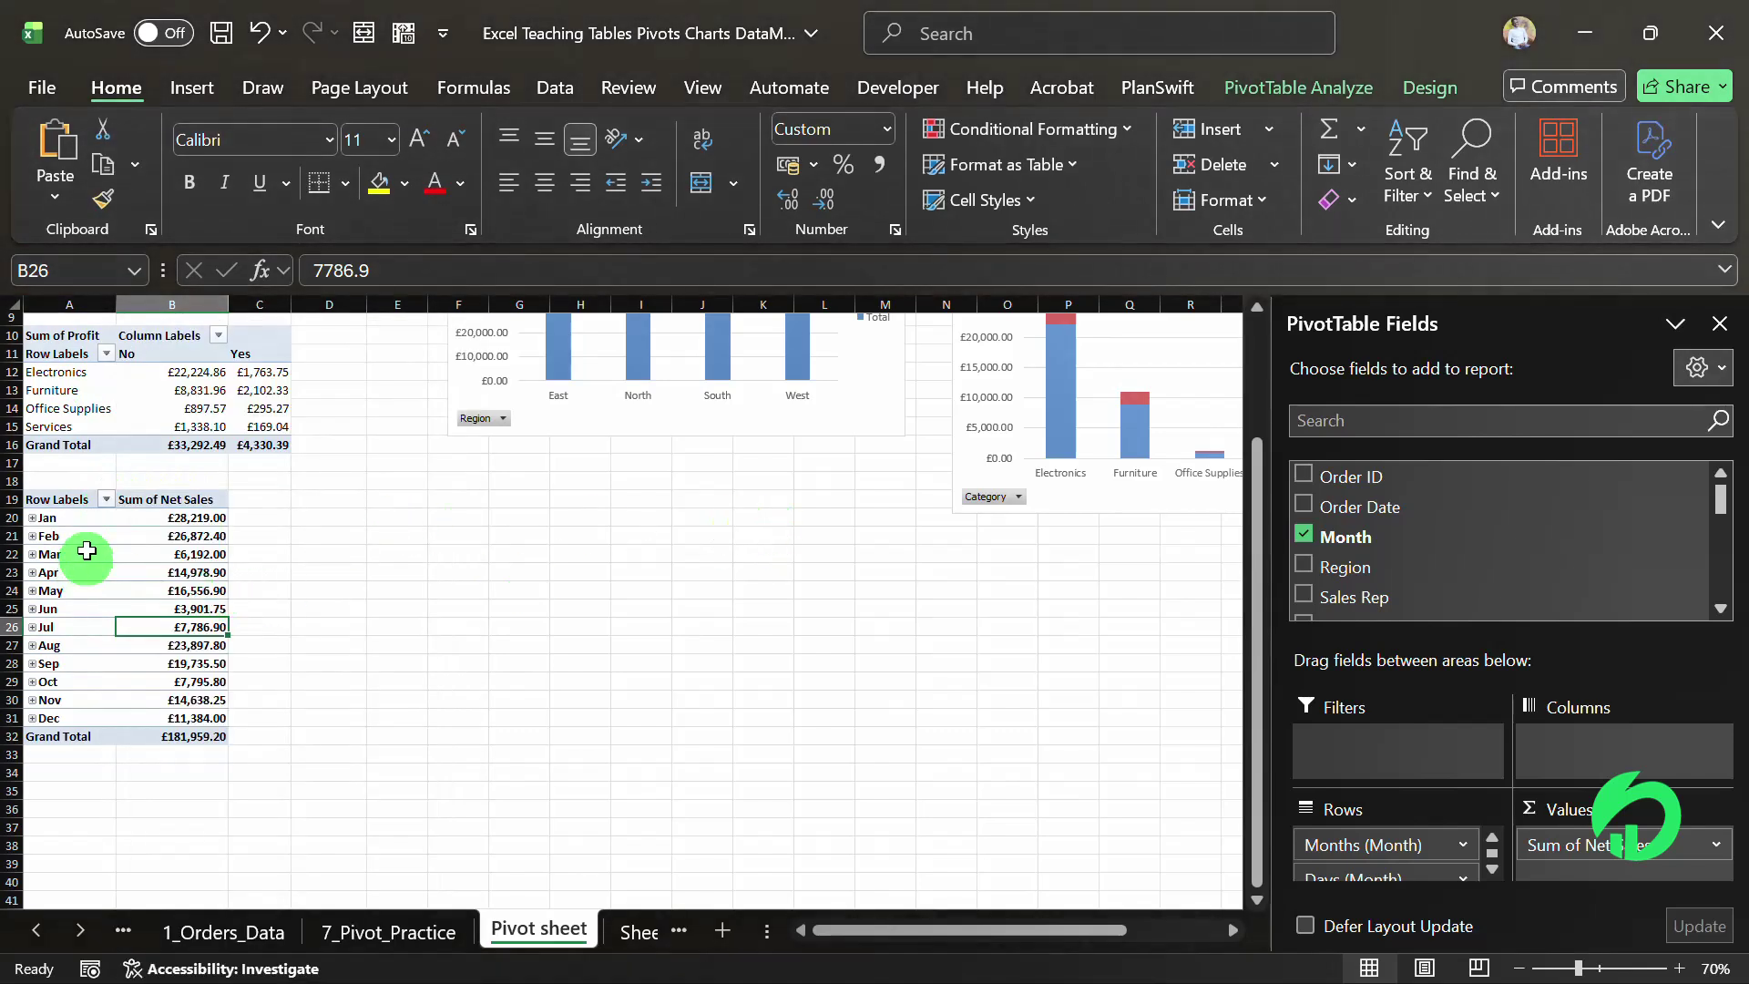
click(169, 519)
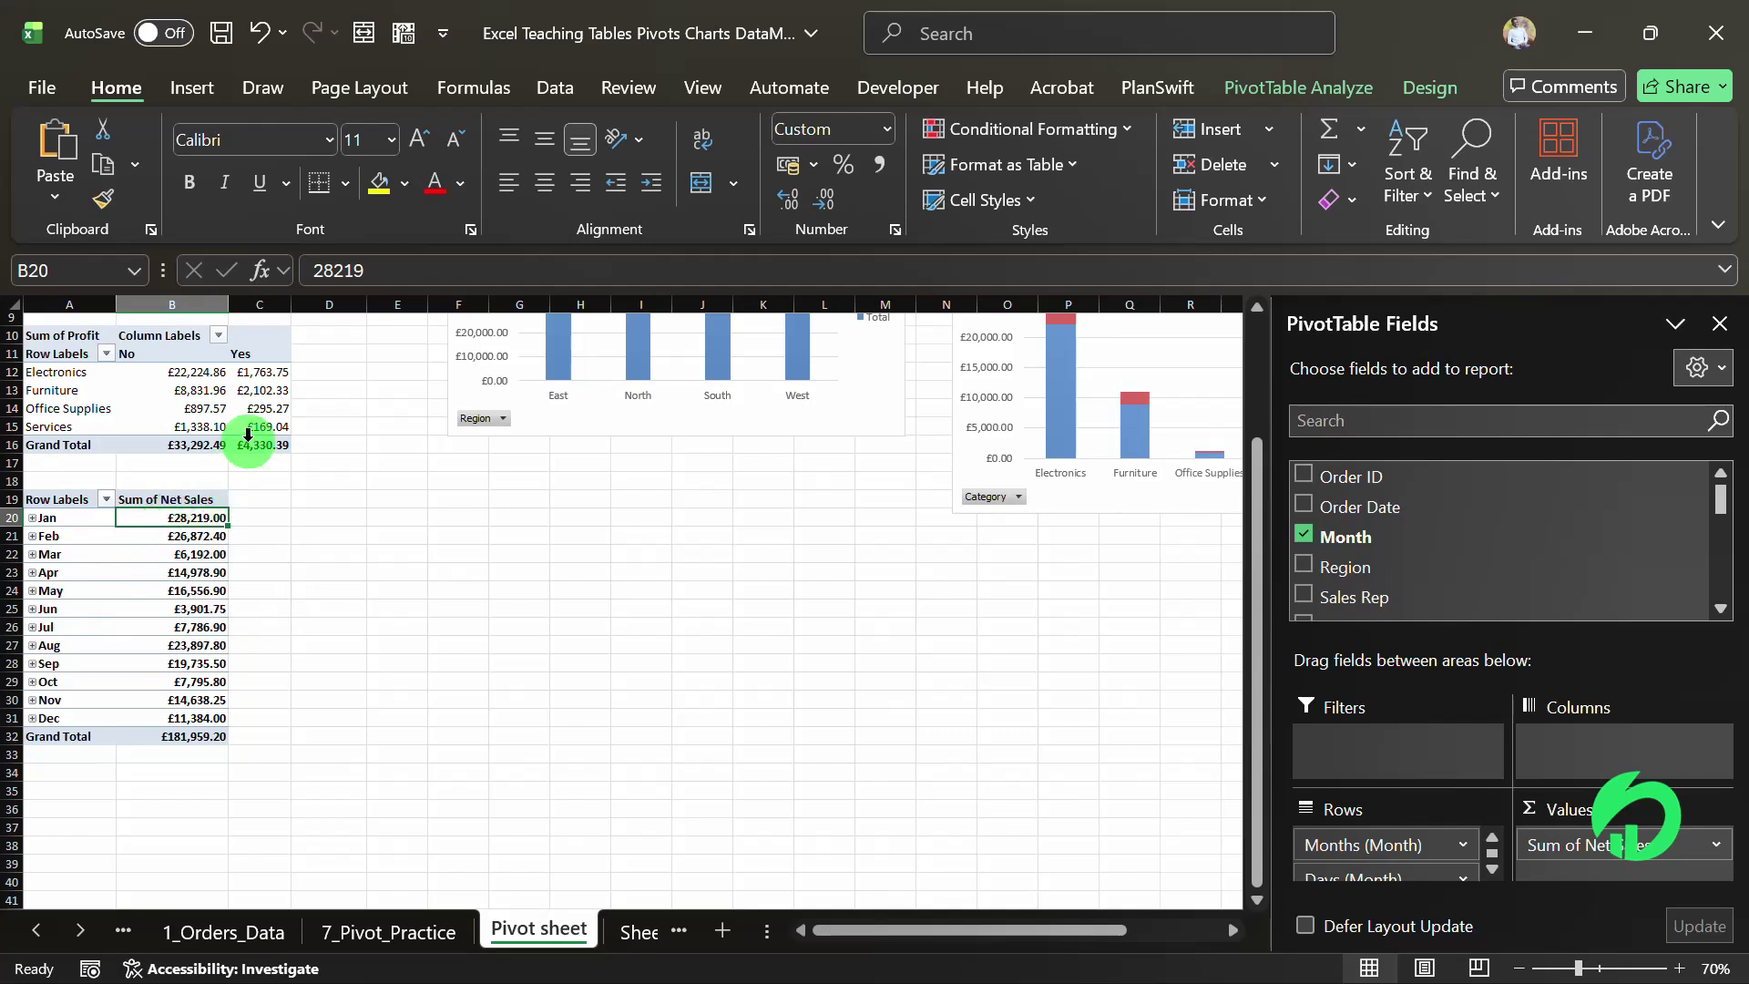
click(193, 91)
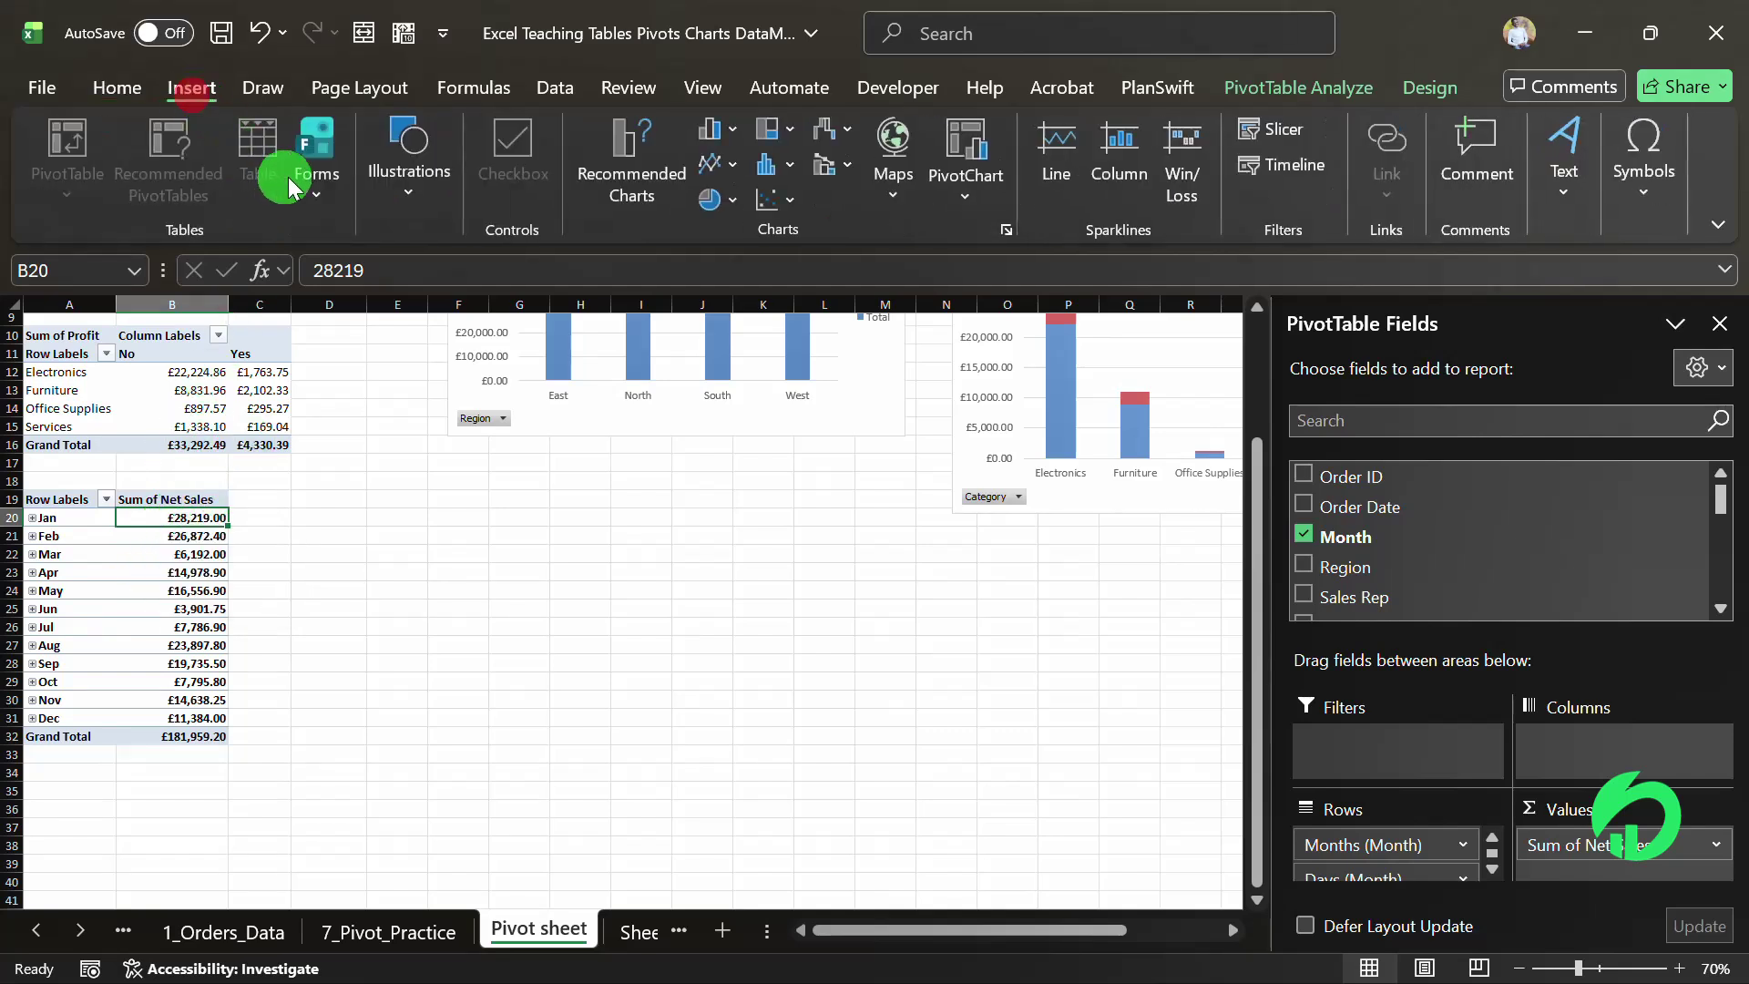
click(730, 166)
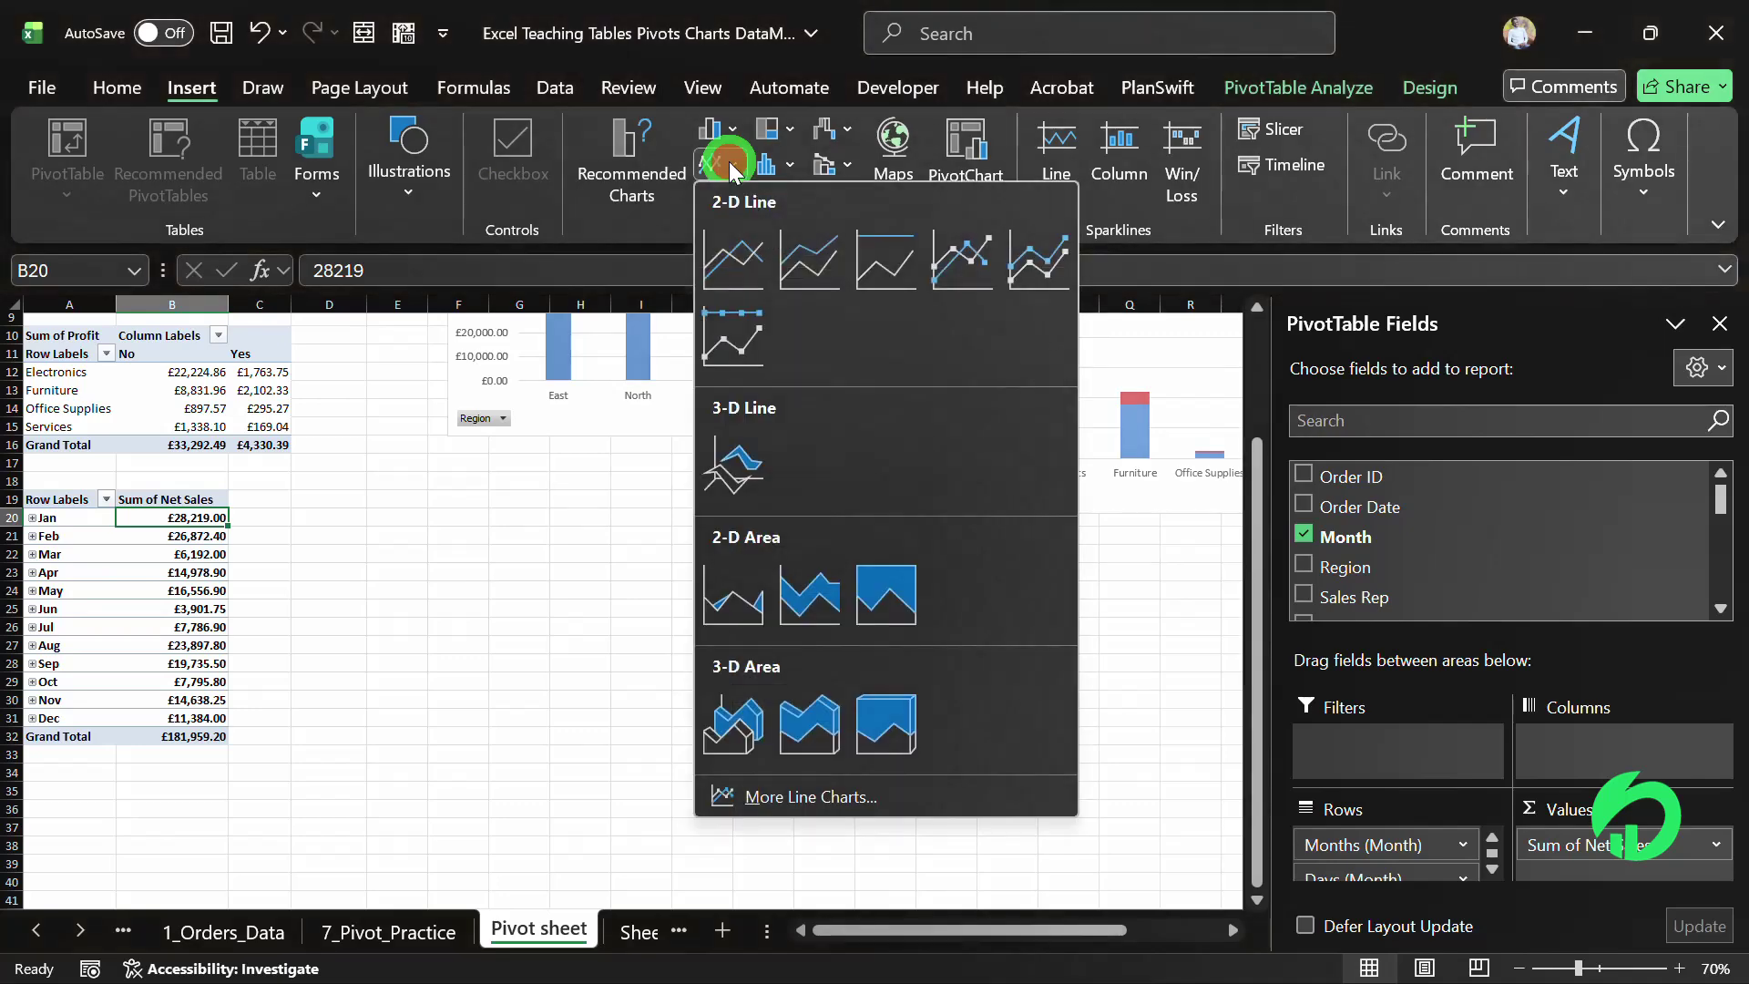
click(731, 253)
drag(698, 490, 644, 498)
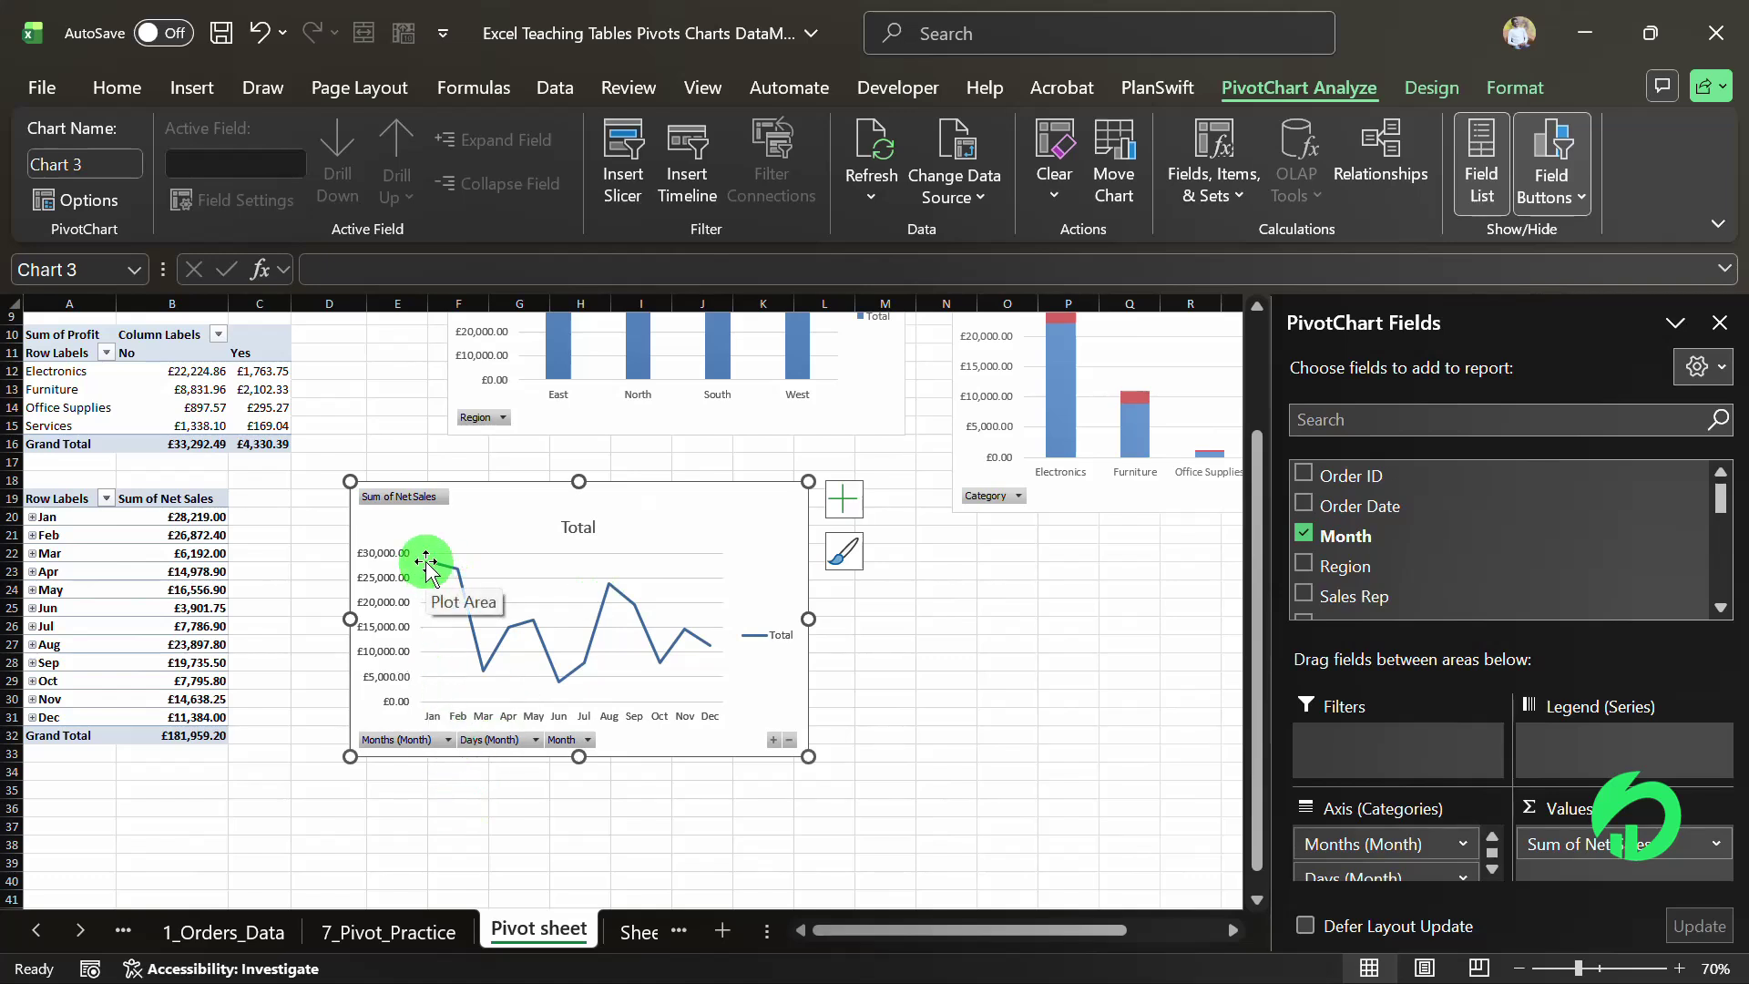
- Examine the monthly net sales trend on the line chart, following its peaks and dips from January to December
mouse_move(449, 572)
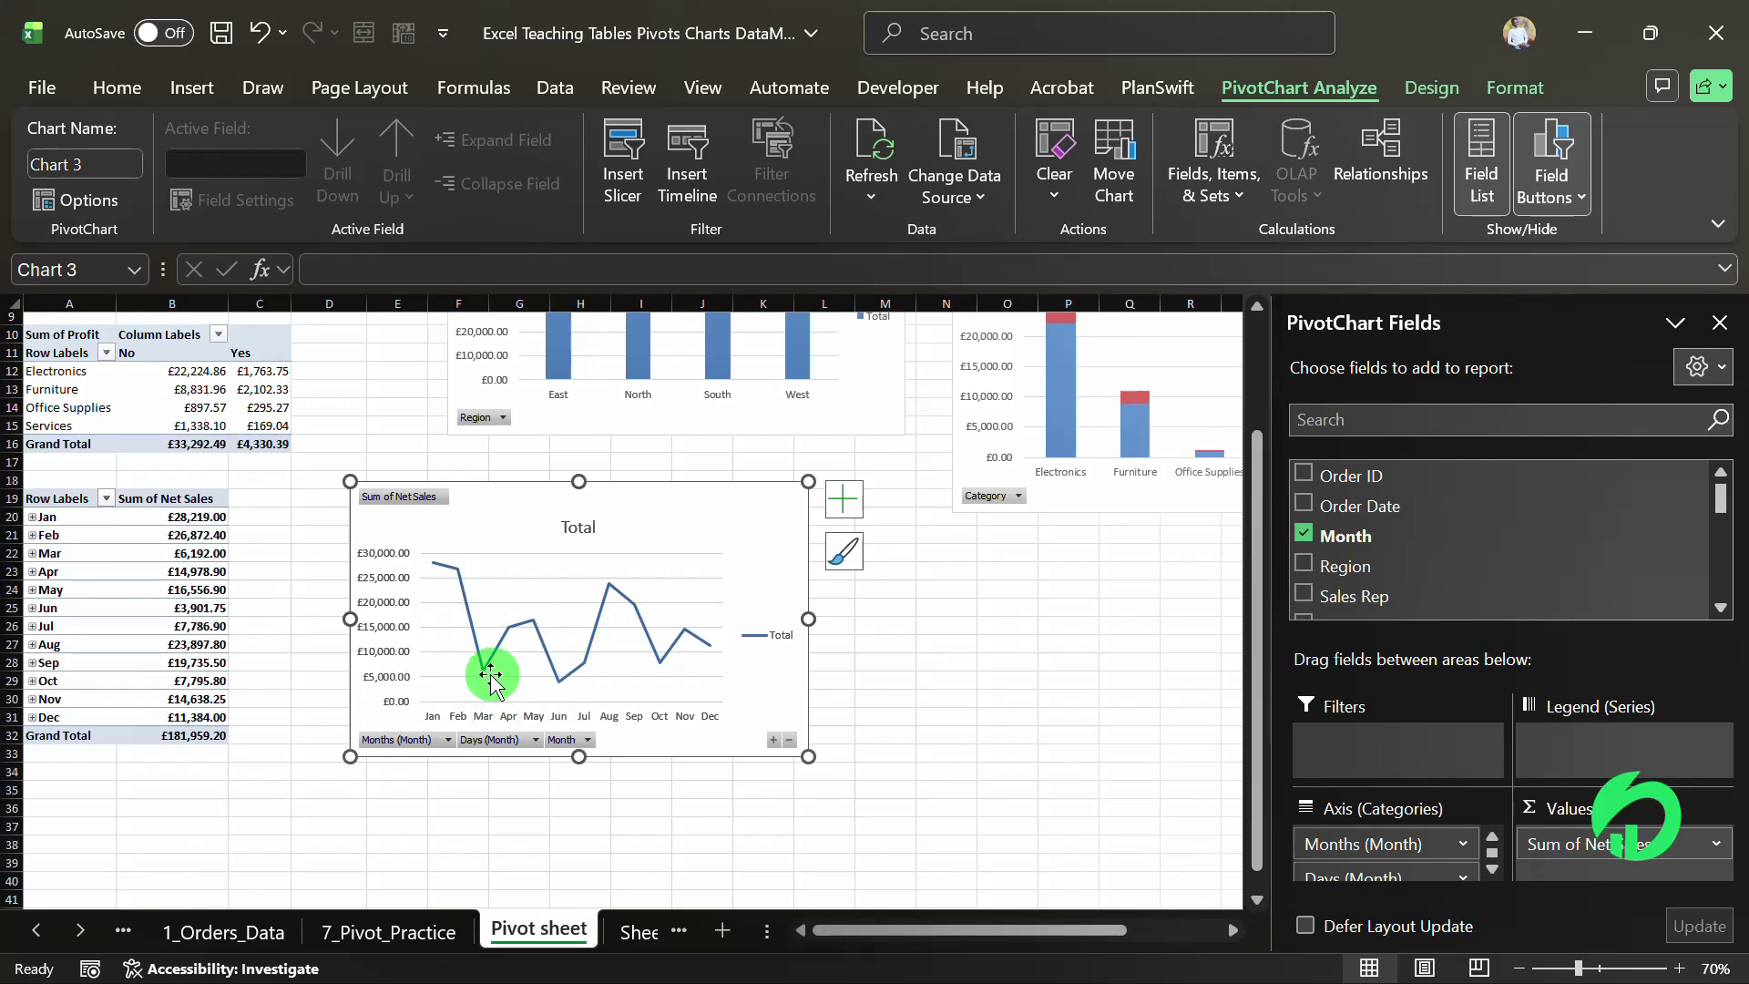
mouse_move(482, 678)
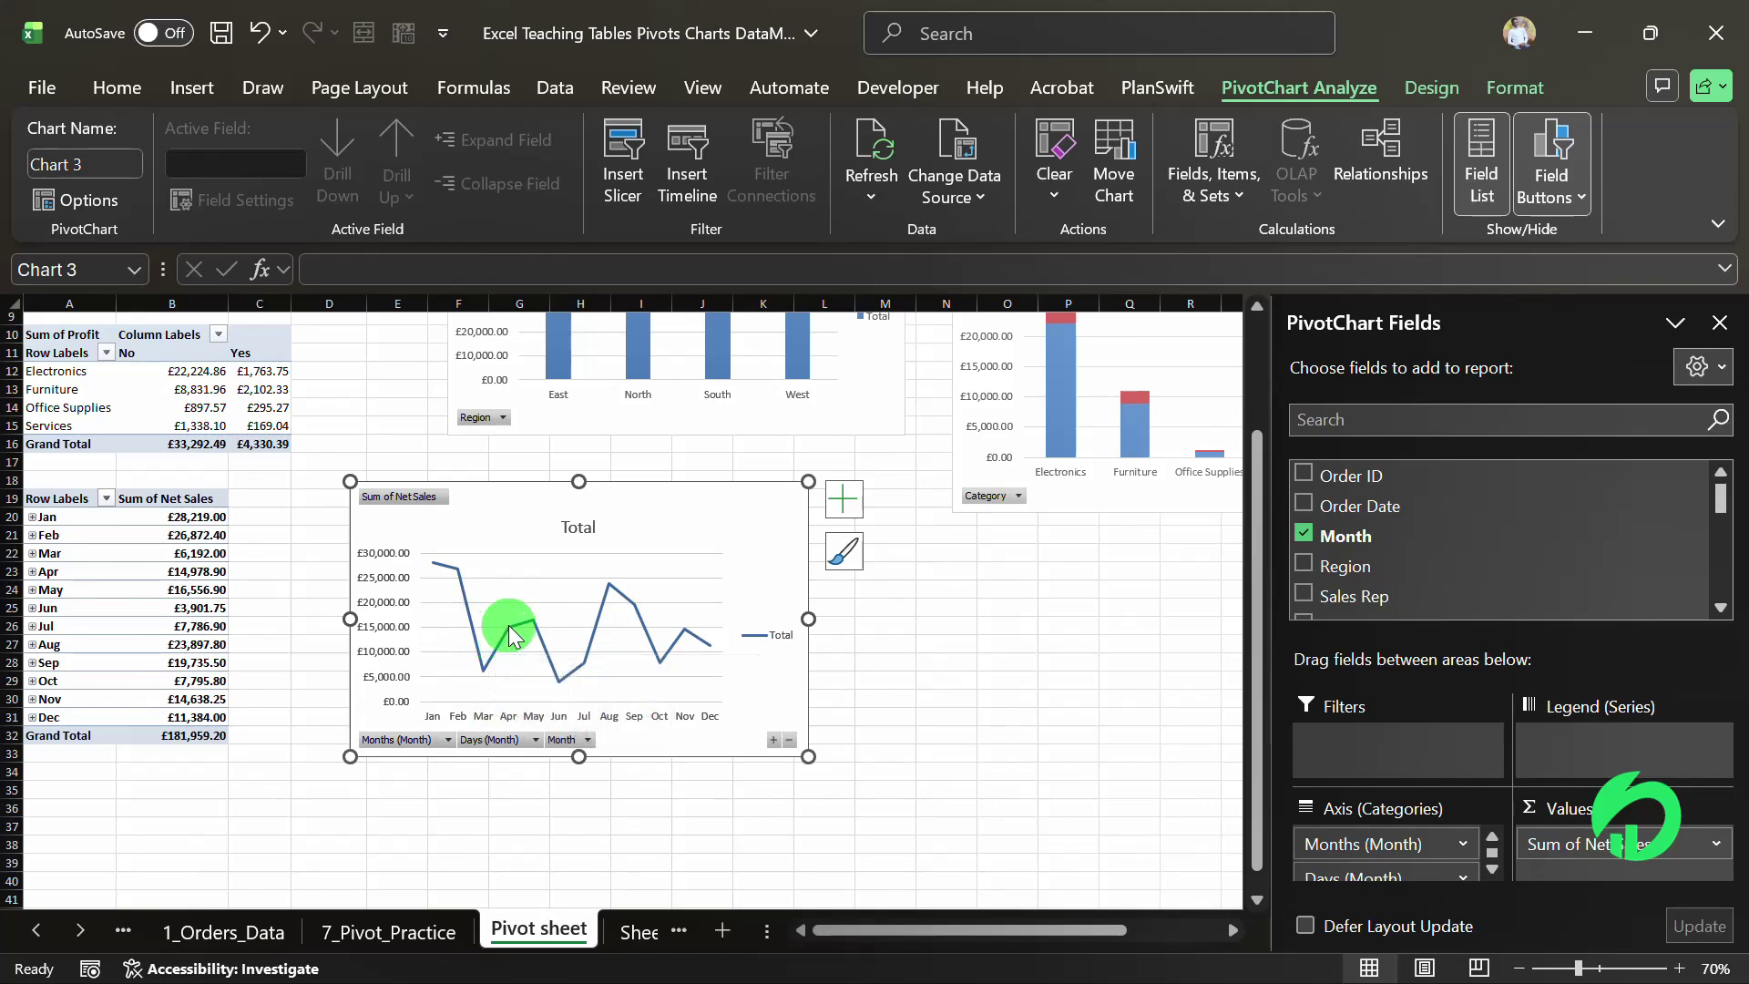
mouse_move(513, 633)
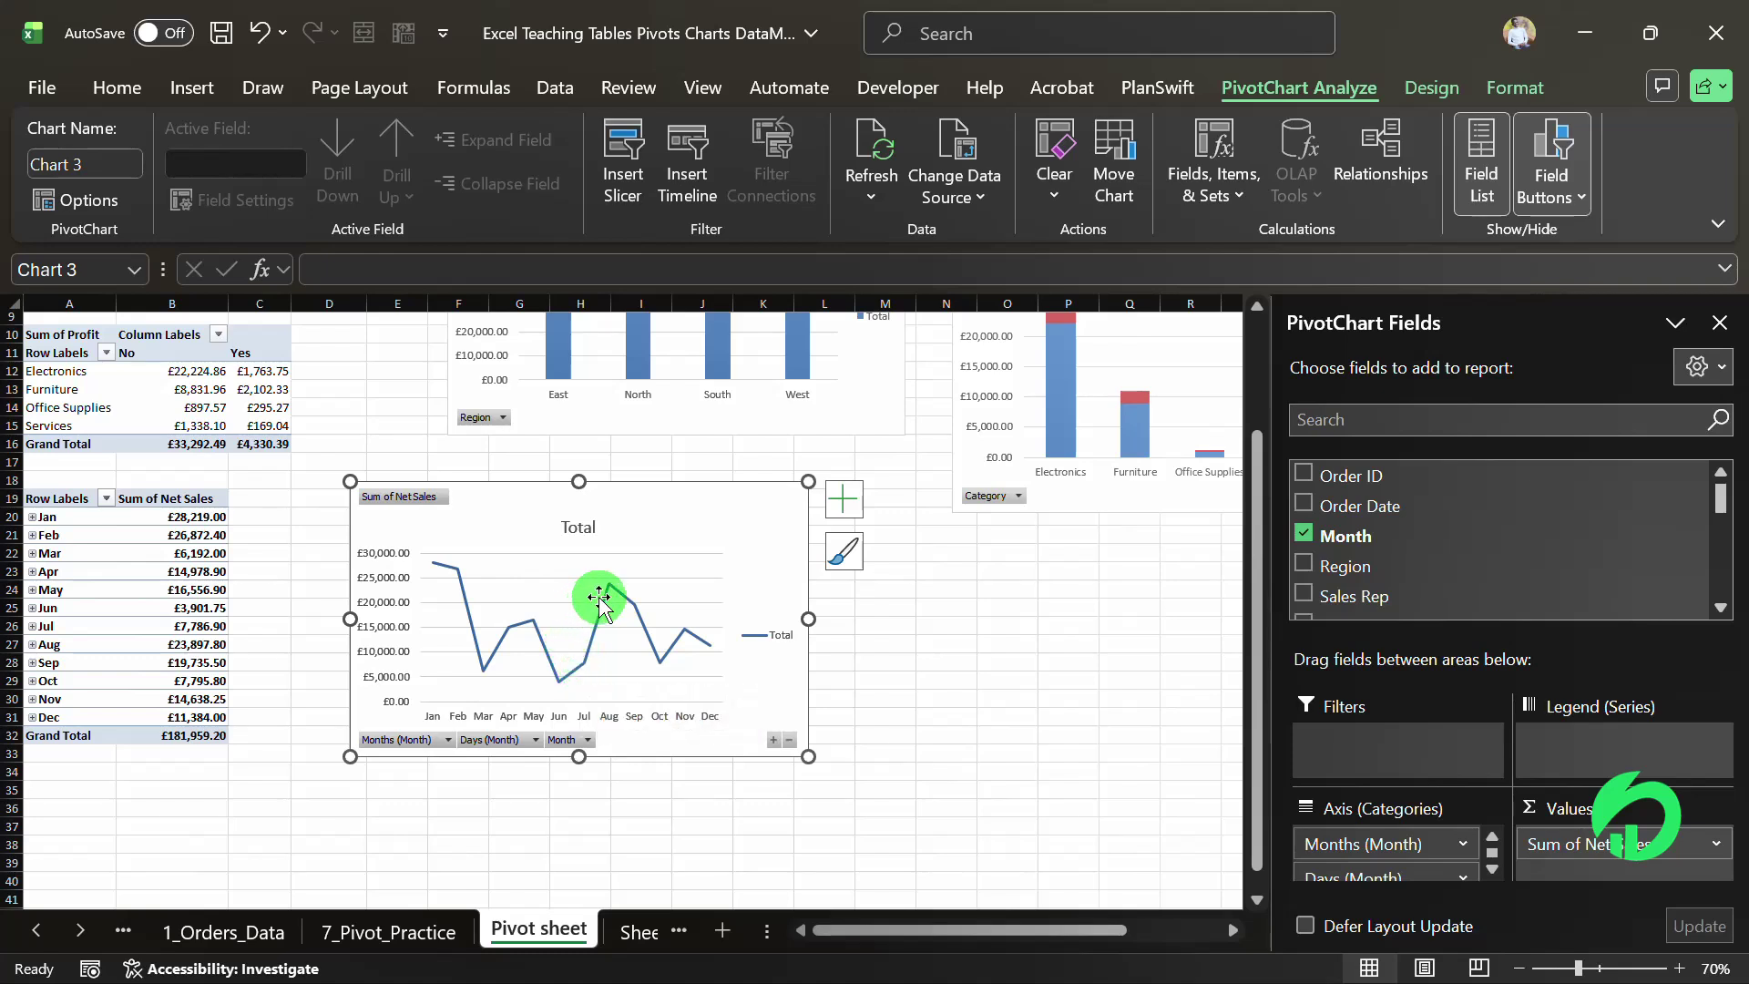
mouse_move(608, 606)
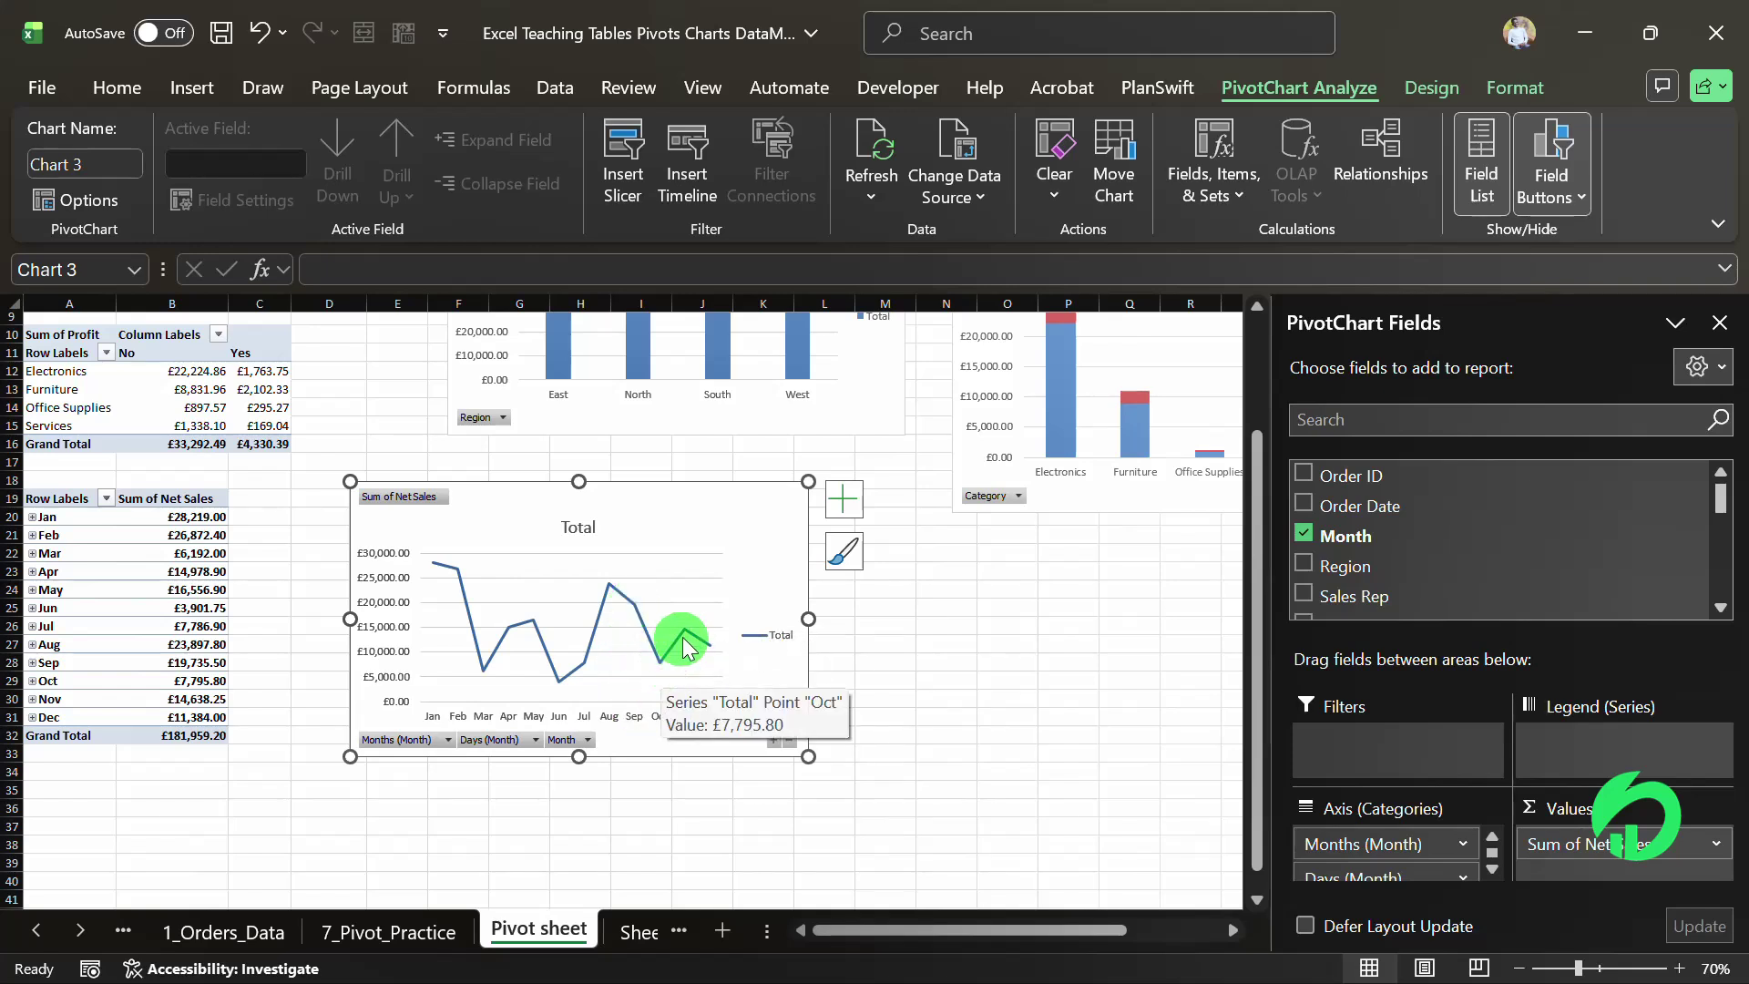
mouse_move(684, 630)
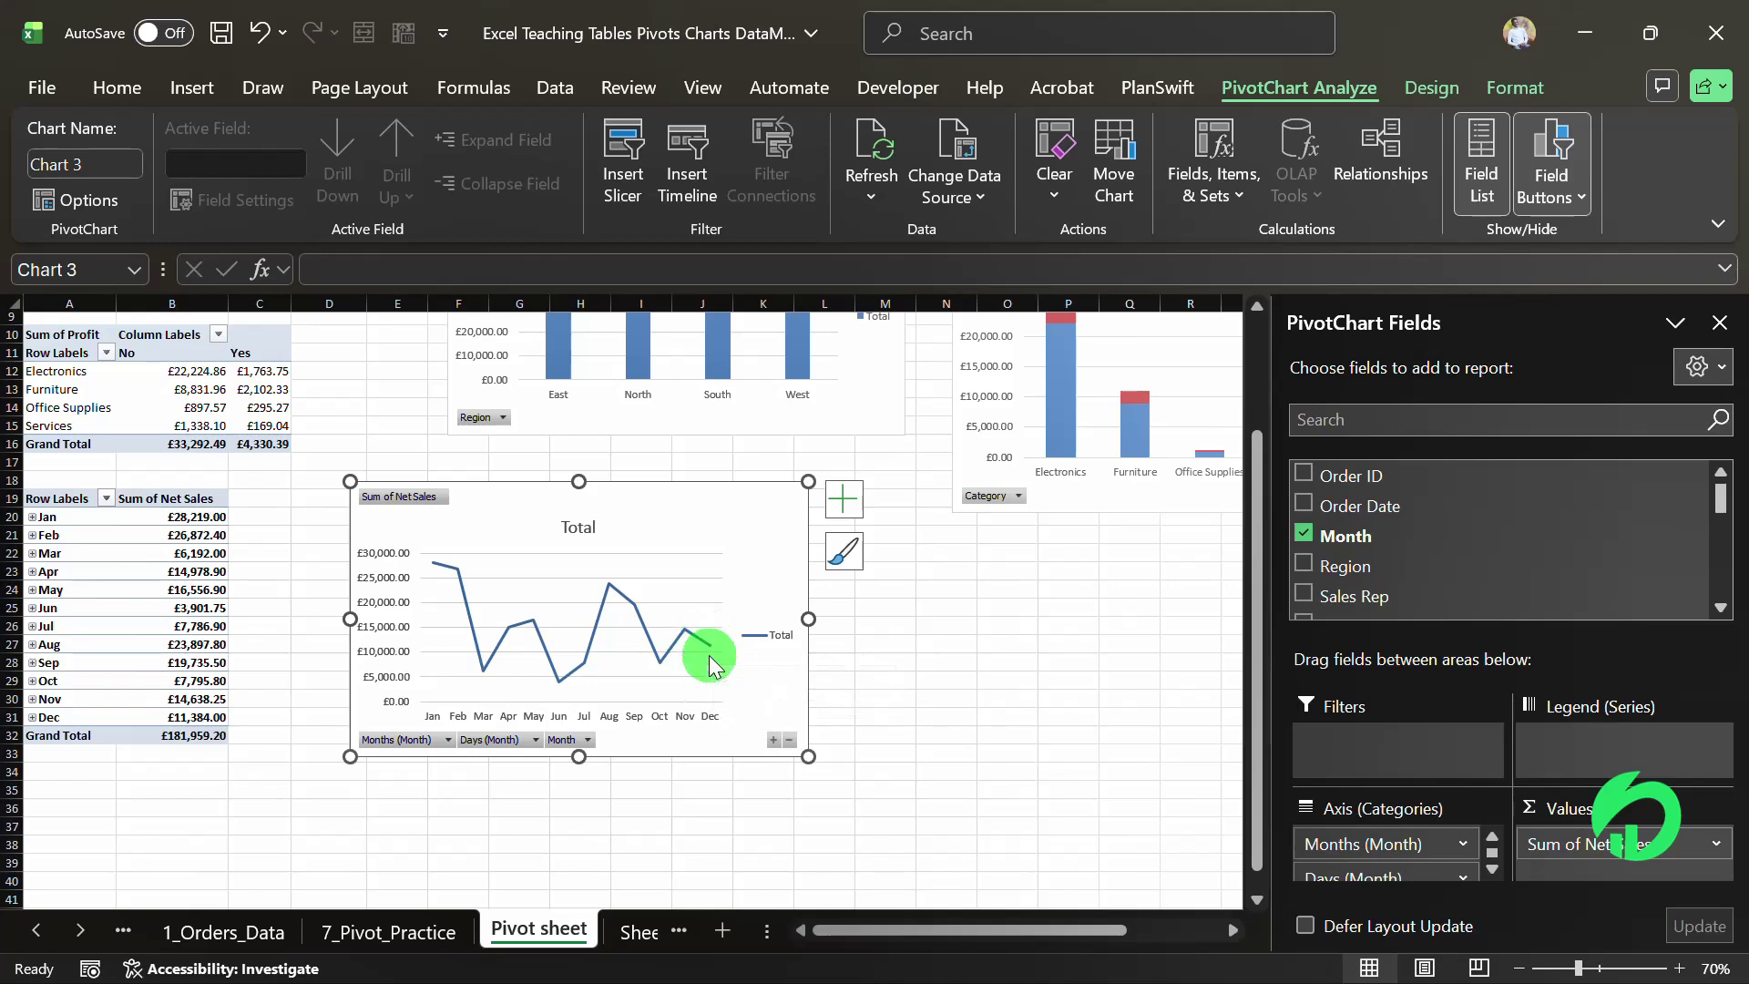
mouse_move(713, 658)
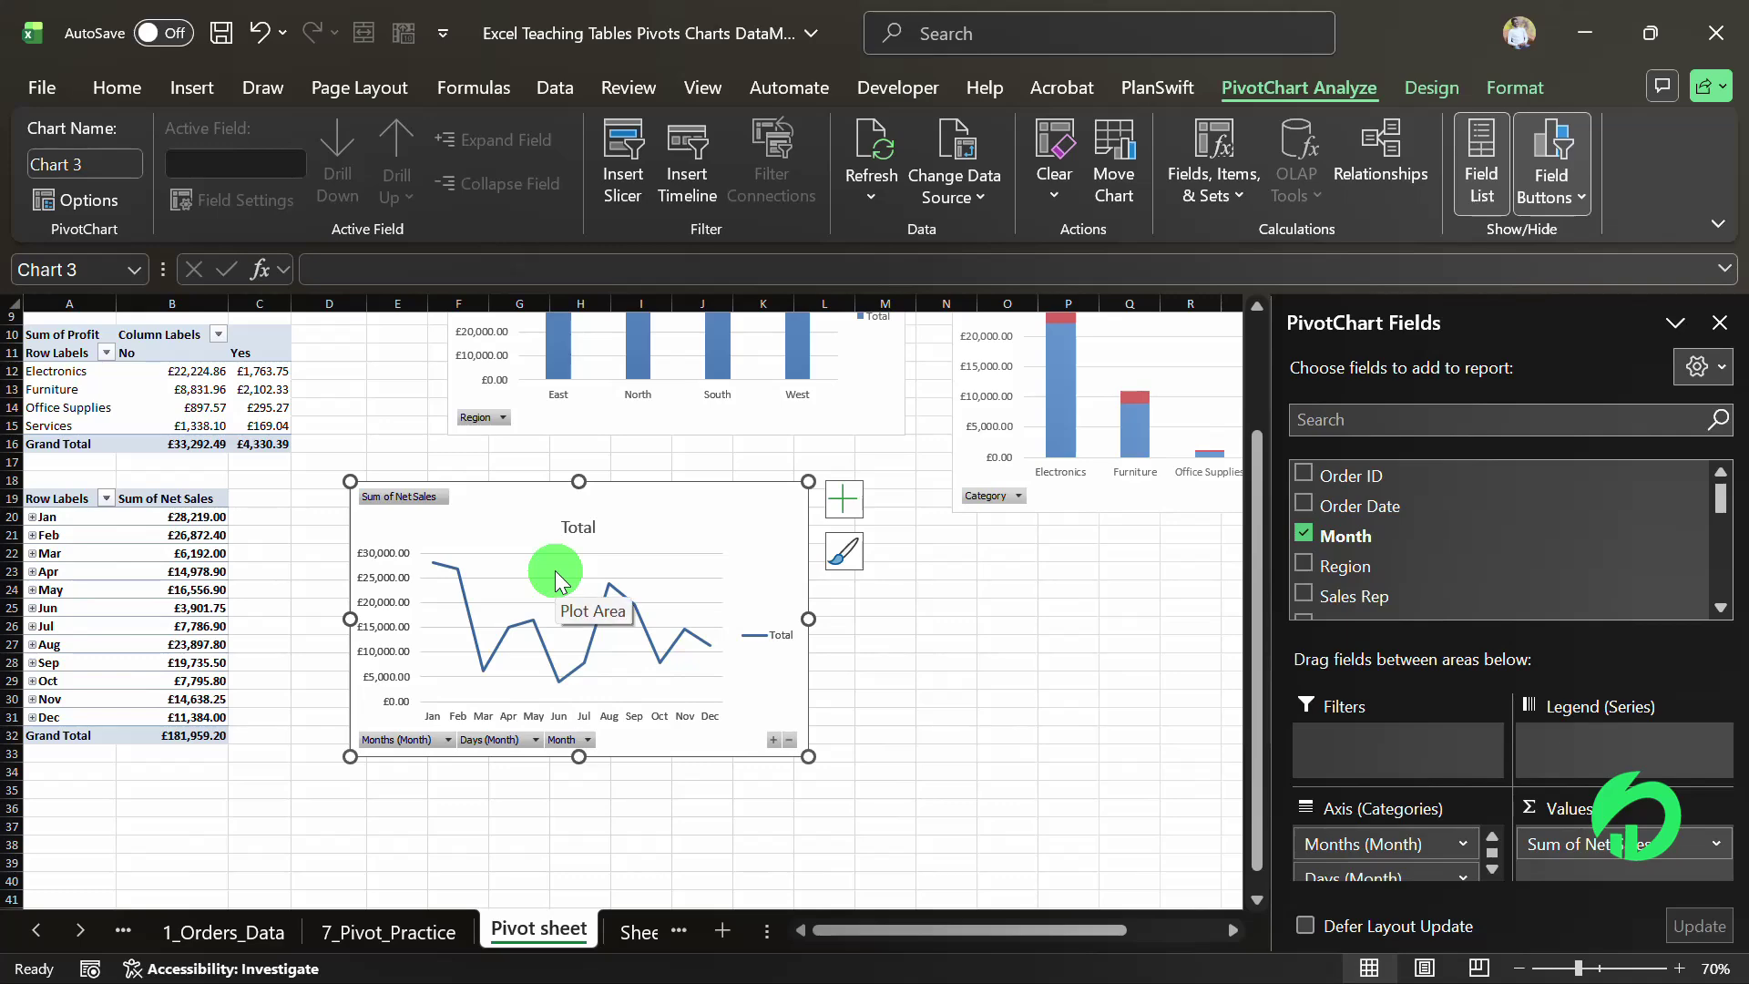
- Nudge the monthly net sales line chart slightly closer to its PivotTable and deselect it
click(500, 508)
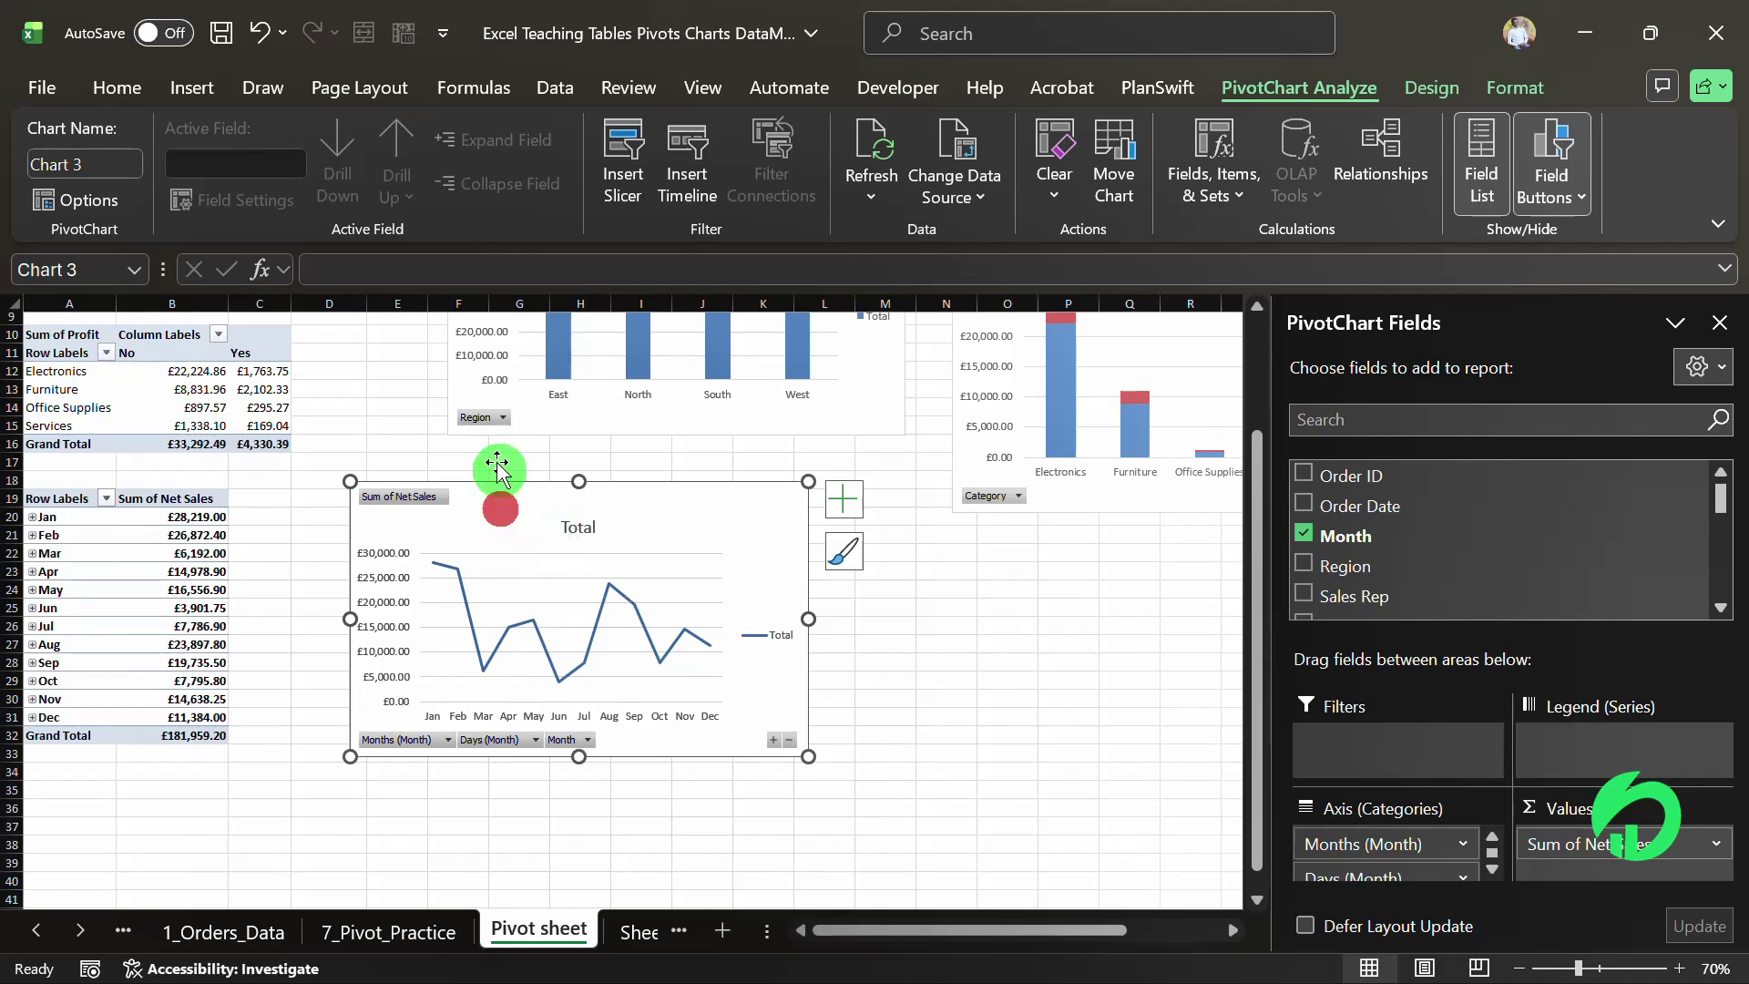
click(414, 406)
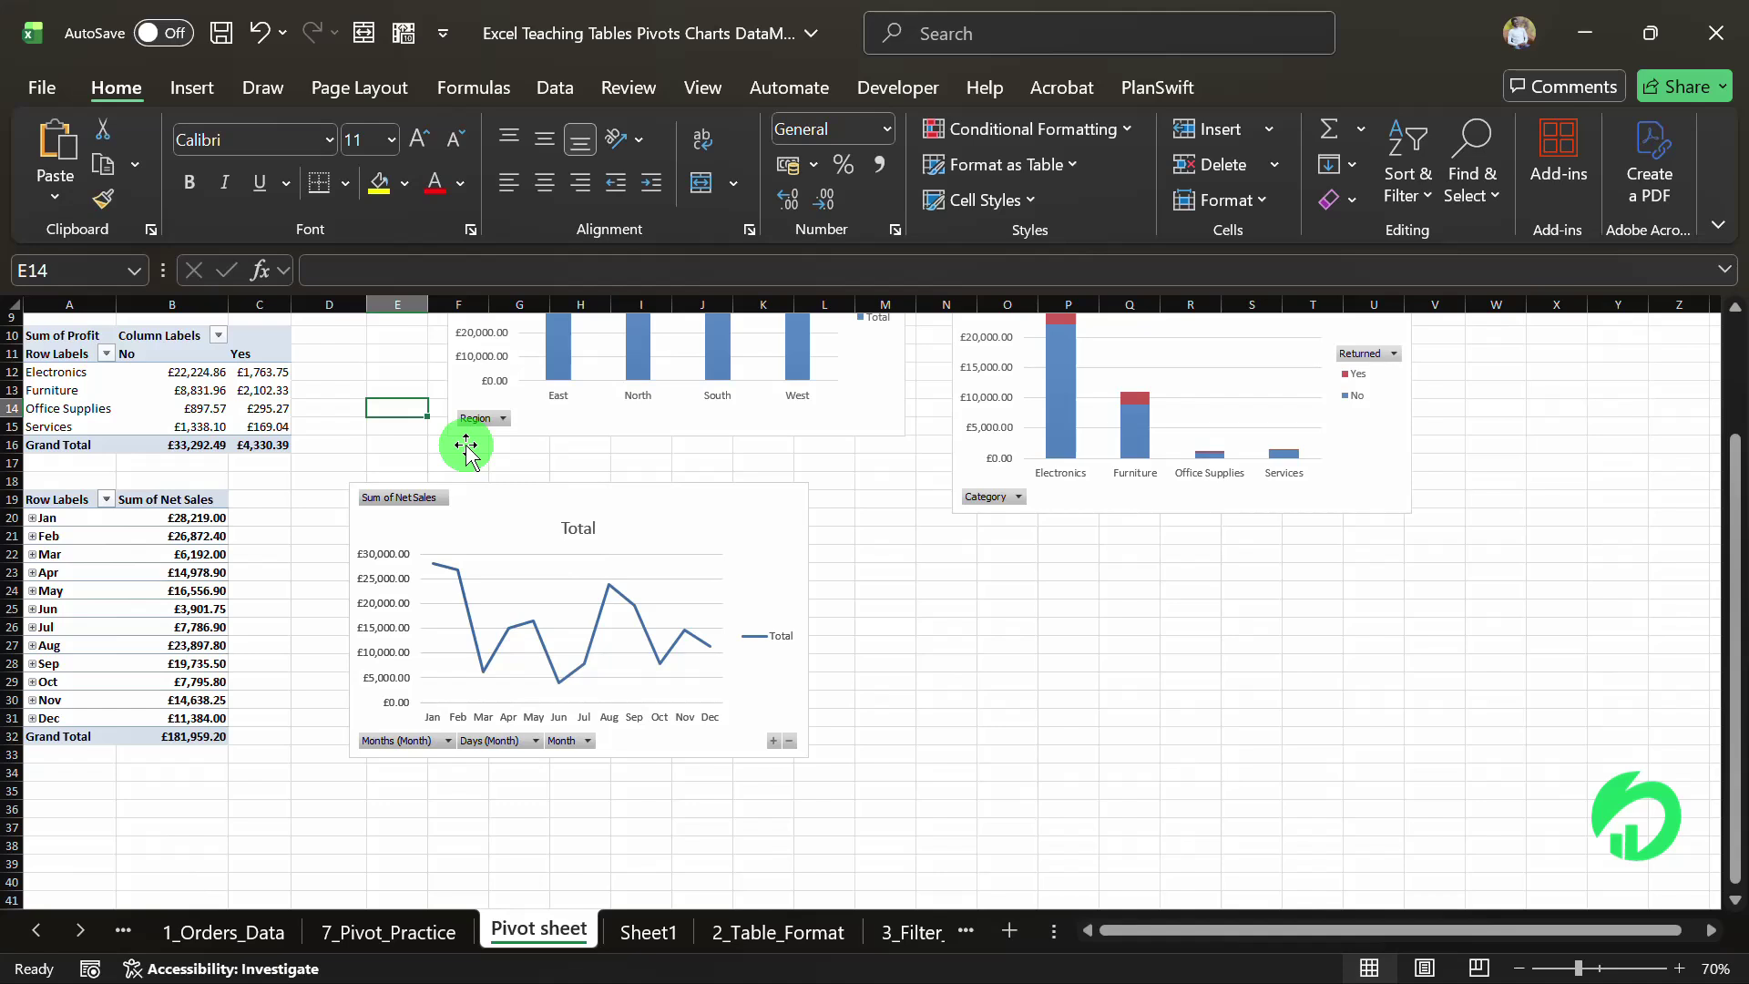
click(567, 407)
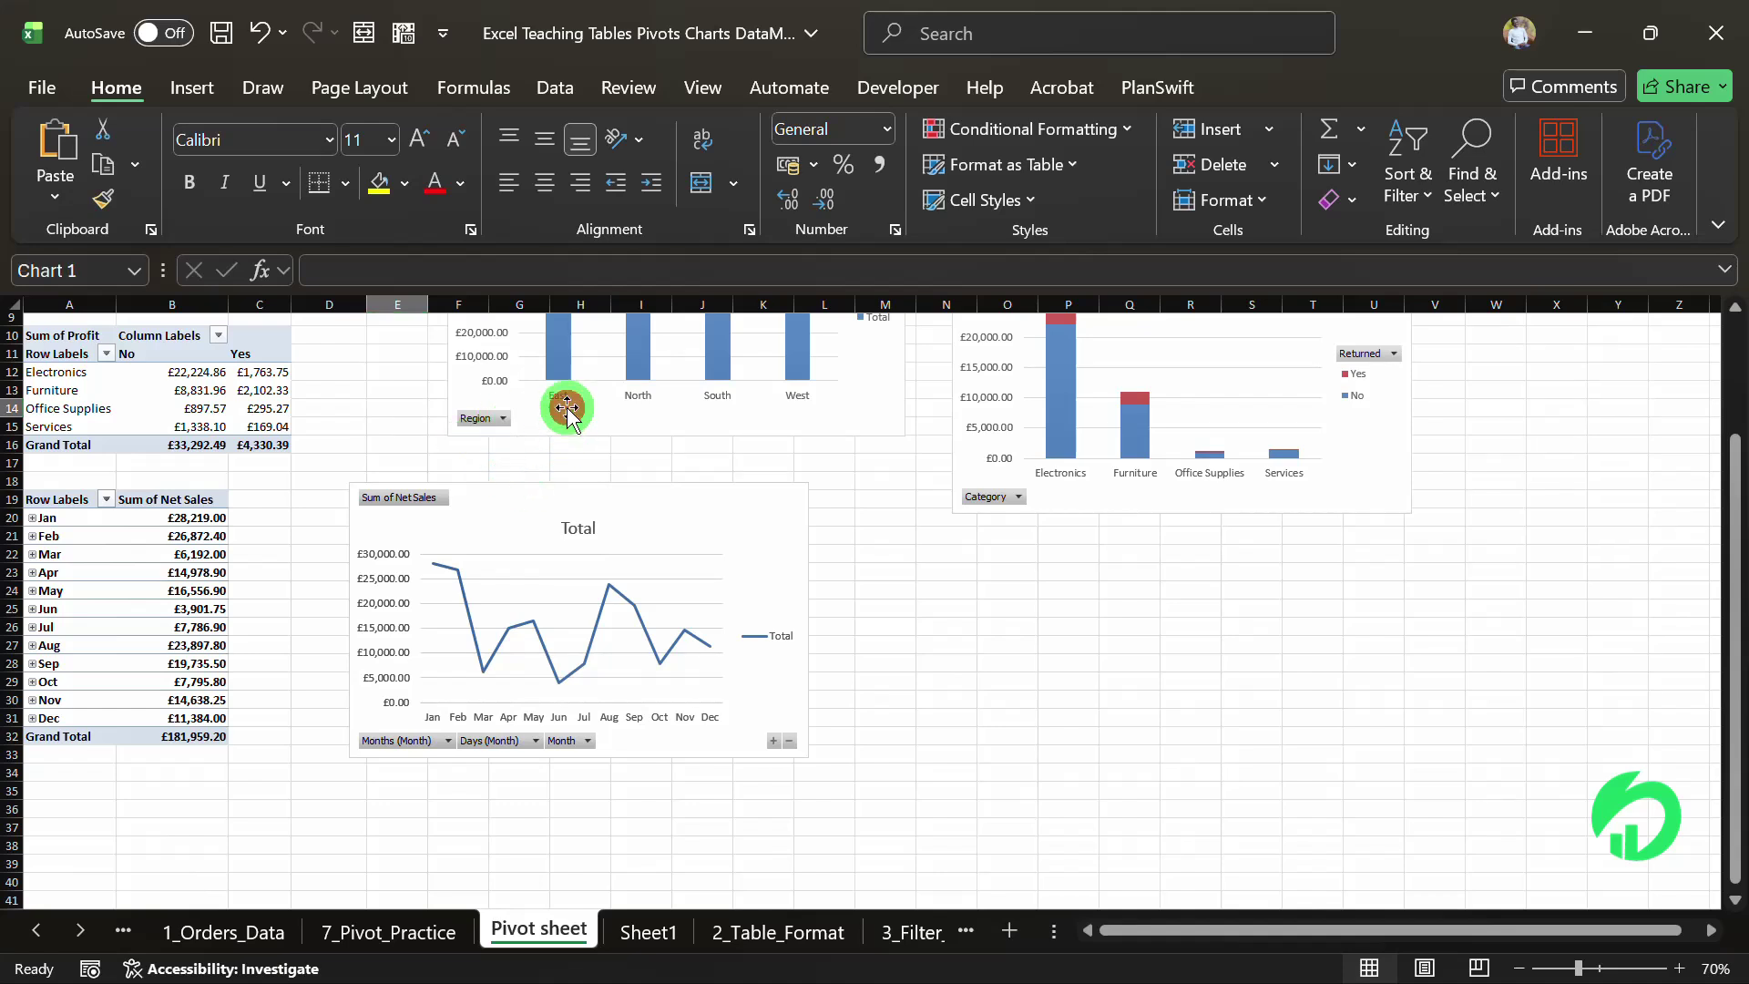
click(596, 475)
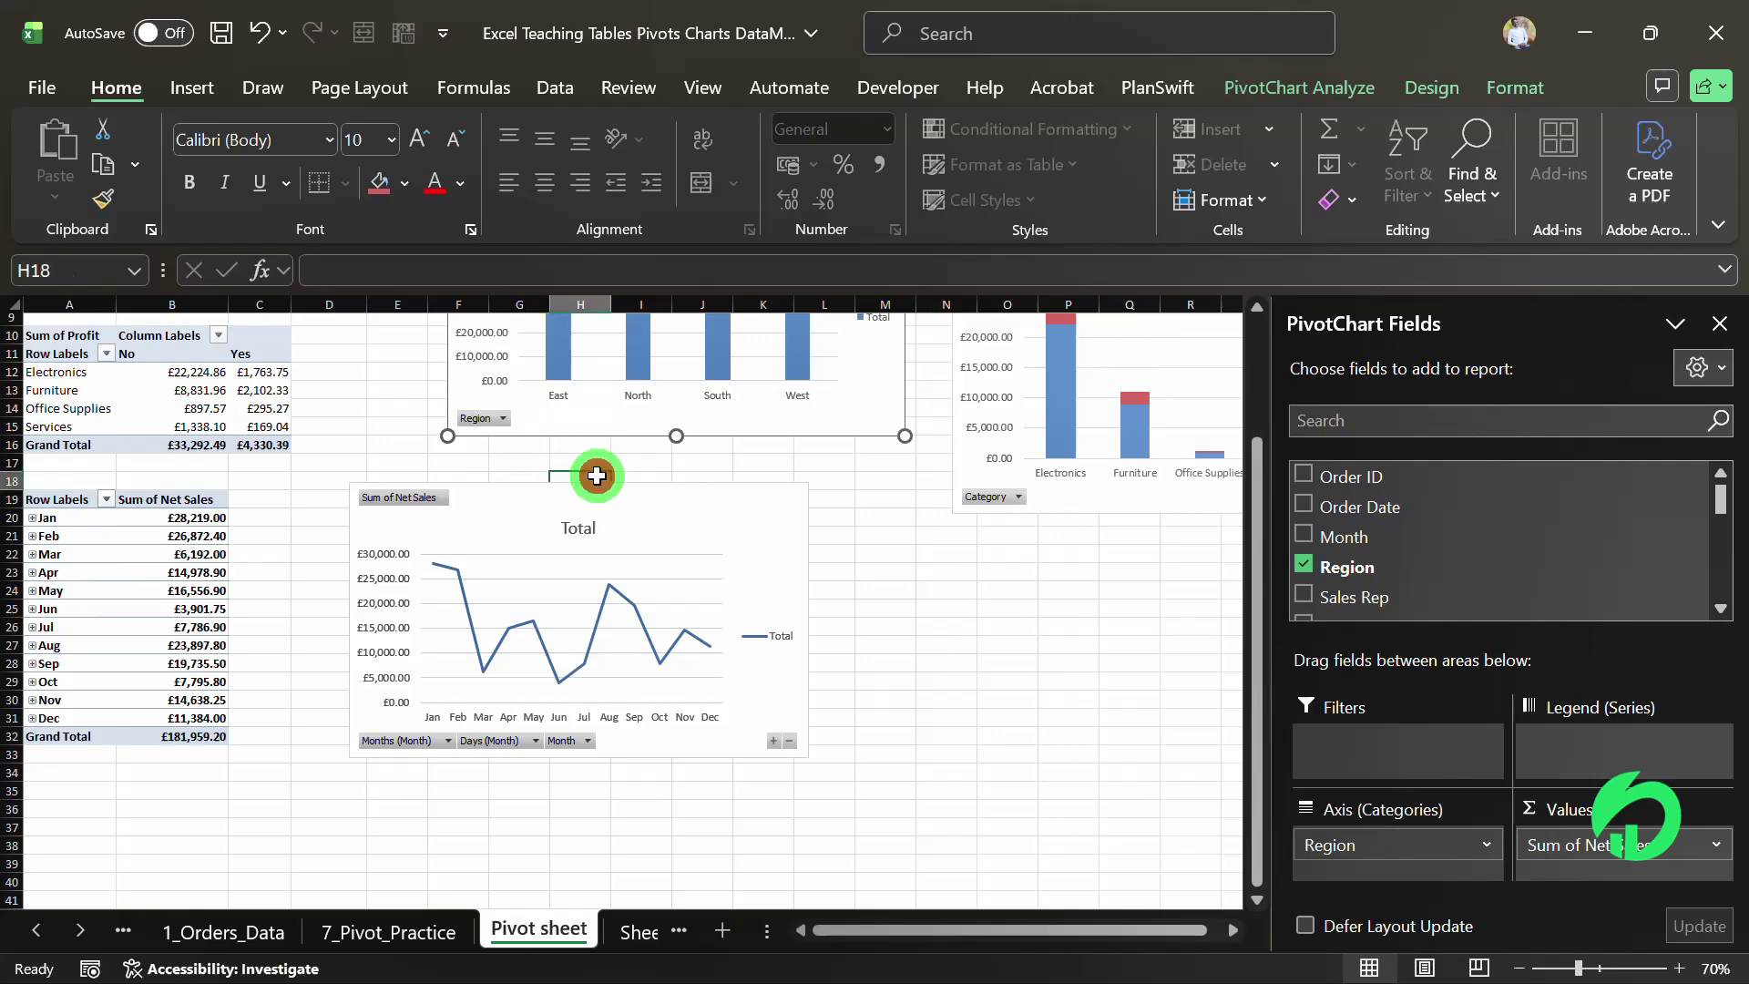
drag(624, 500, 551, 472)
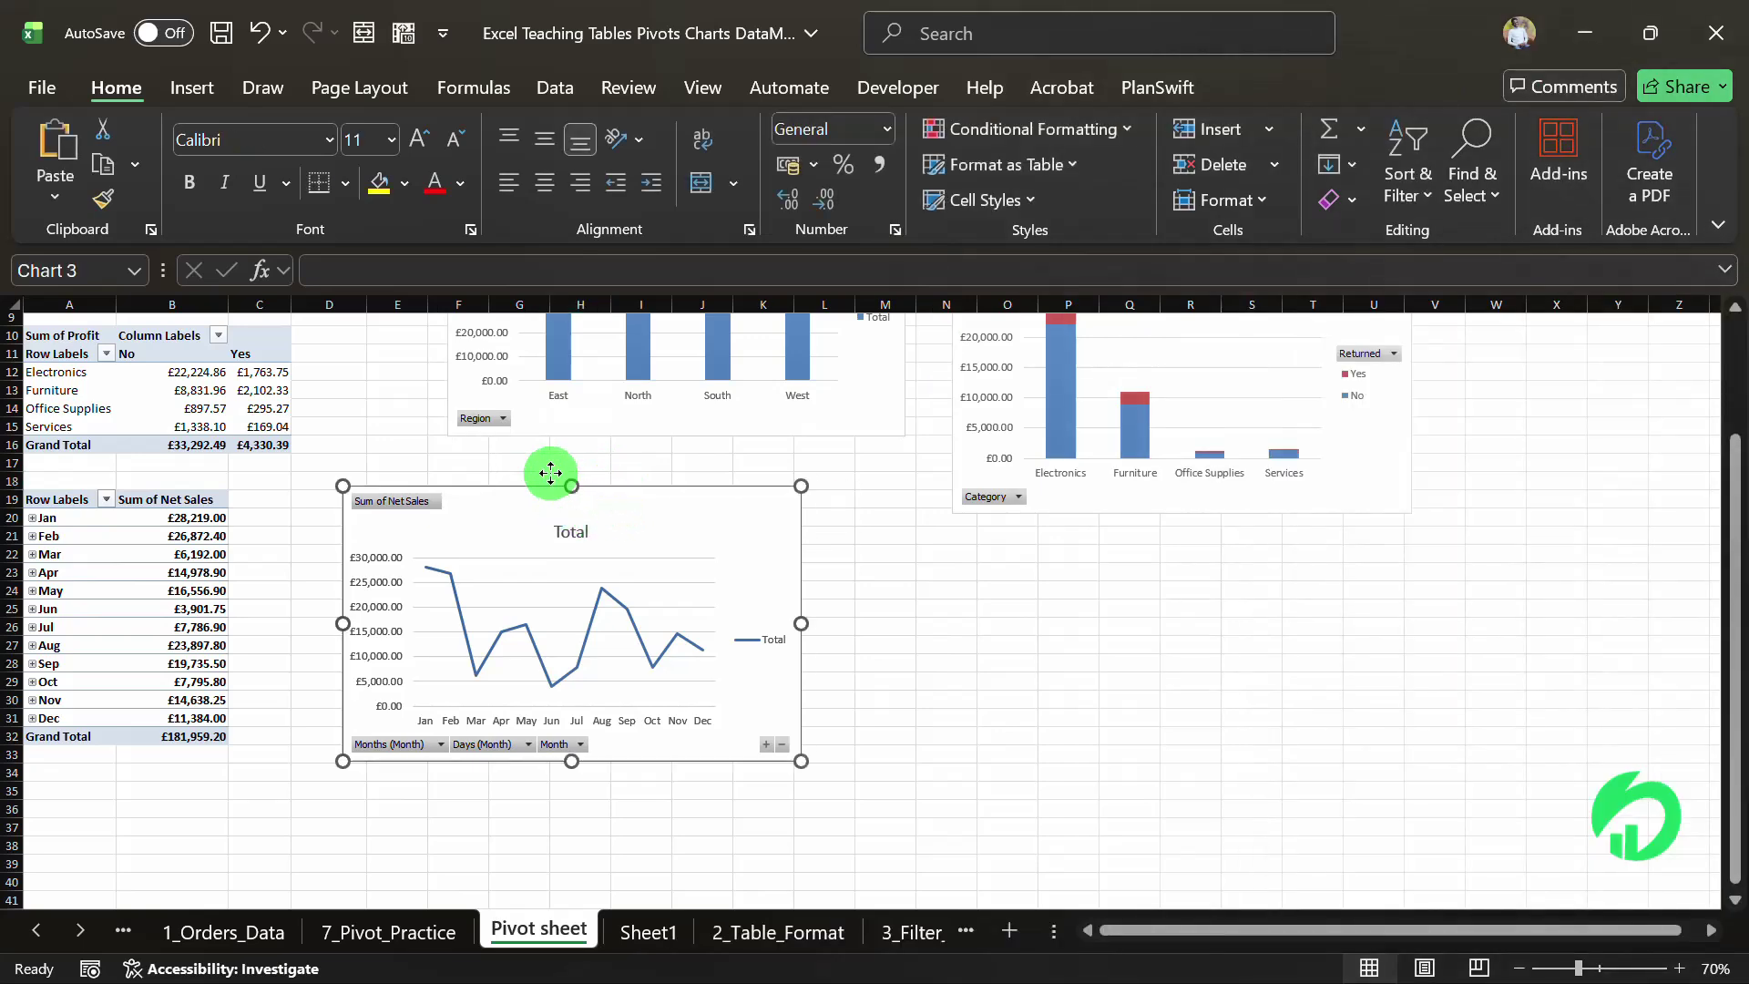
click(539, 457)
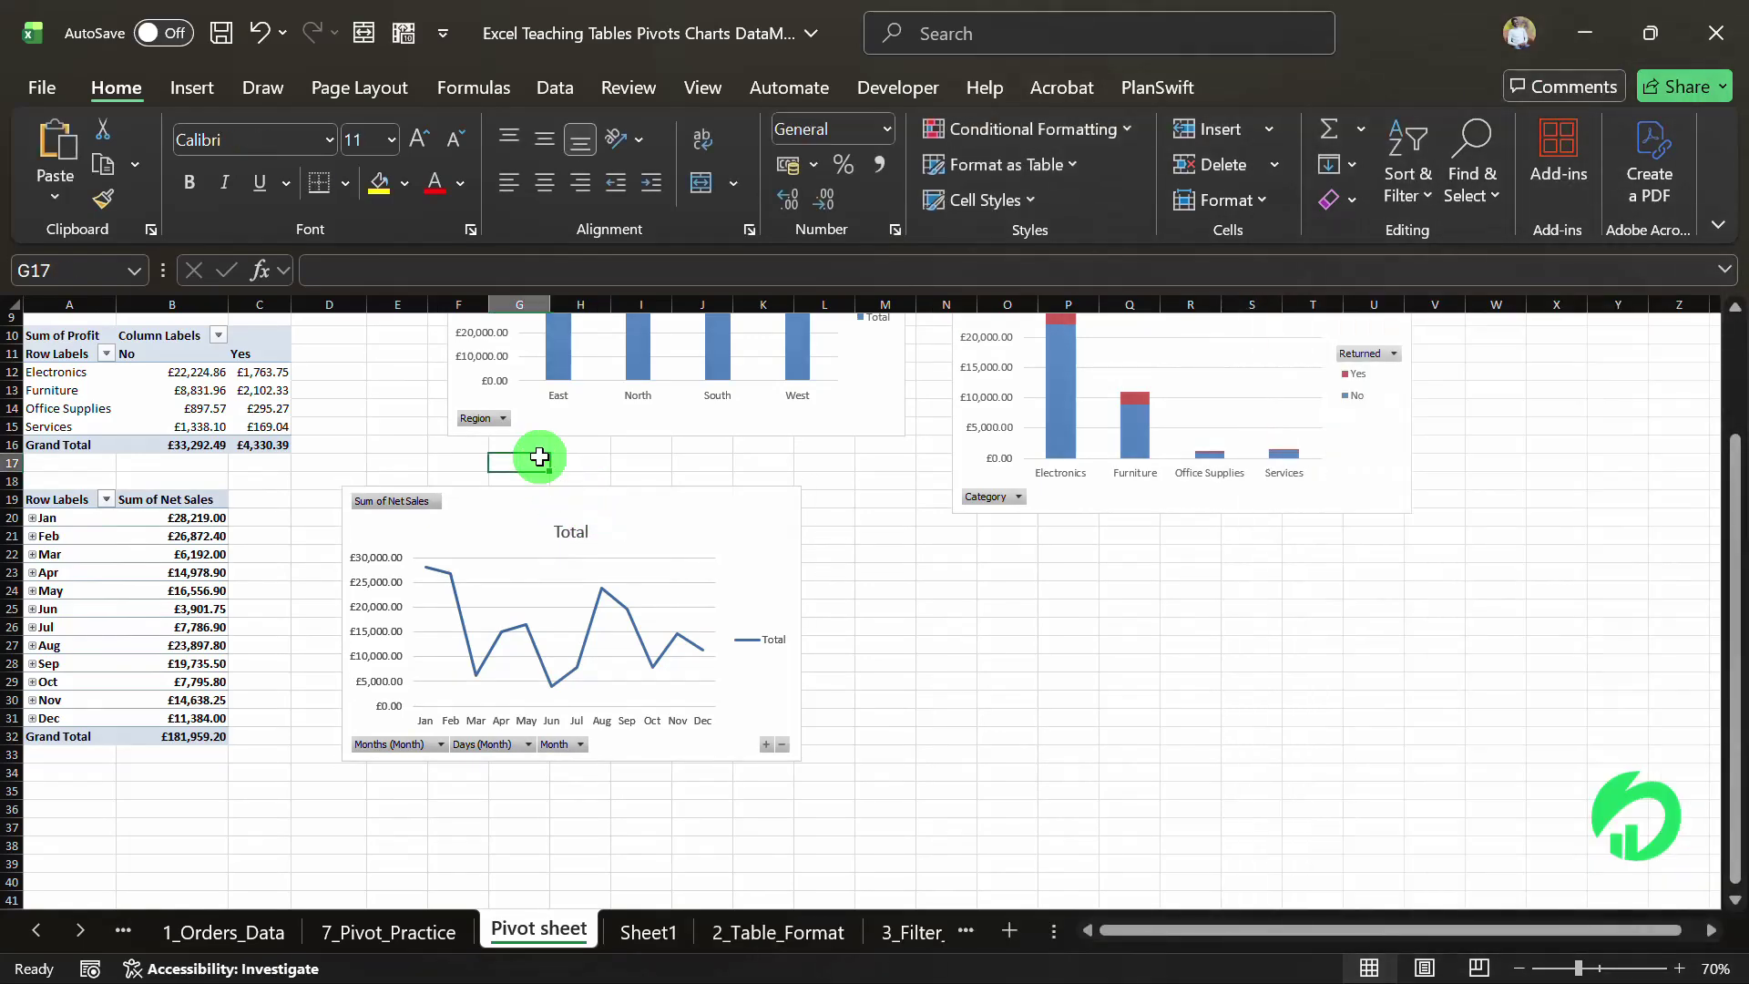